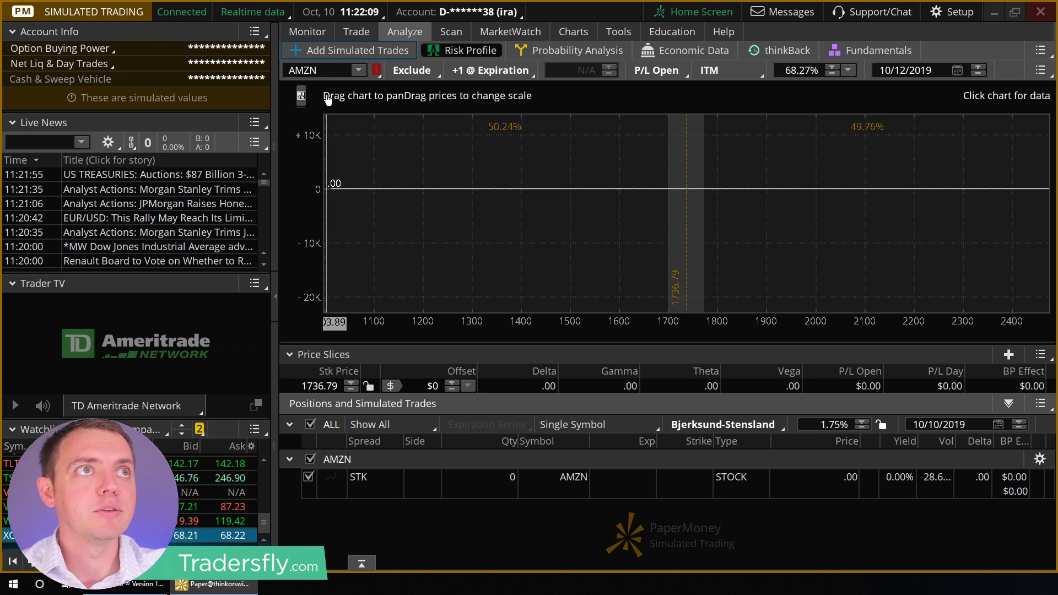
# Switch to TC2000 and view the PG chart on the daily timeframe.
pyautogui.moveTo(365, 32)
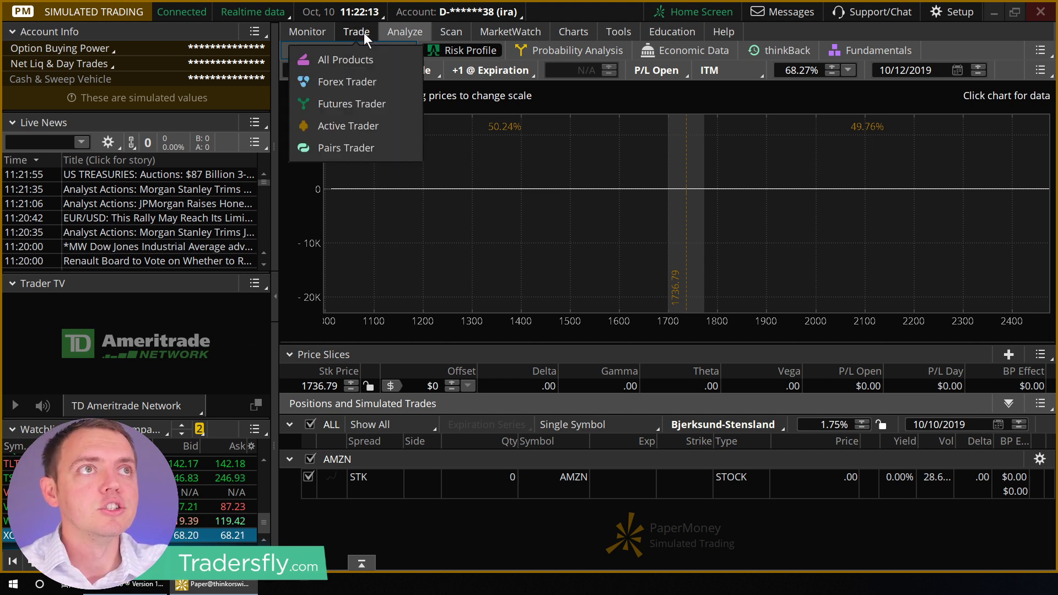
pyautogui.click(112, 586)
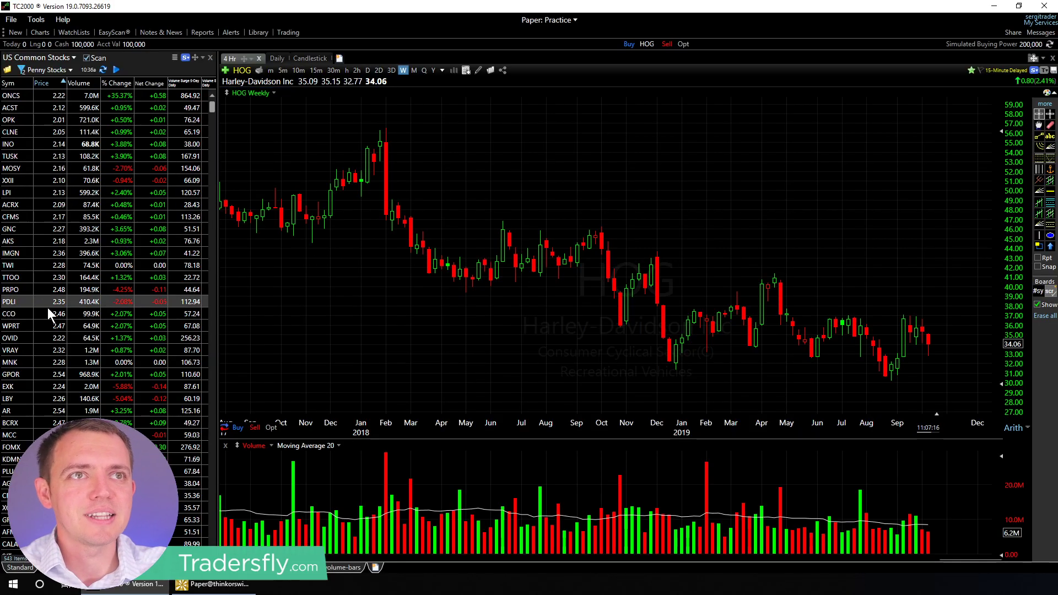
pyautogui.write('PG')
pyautogui.press('Return')
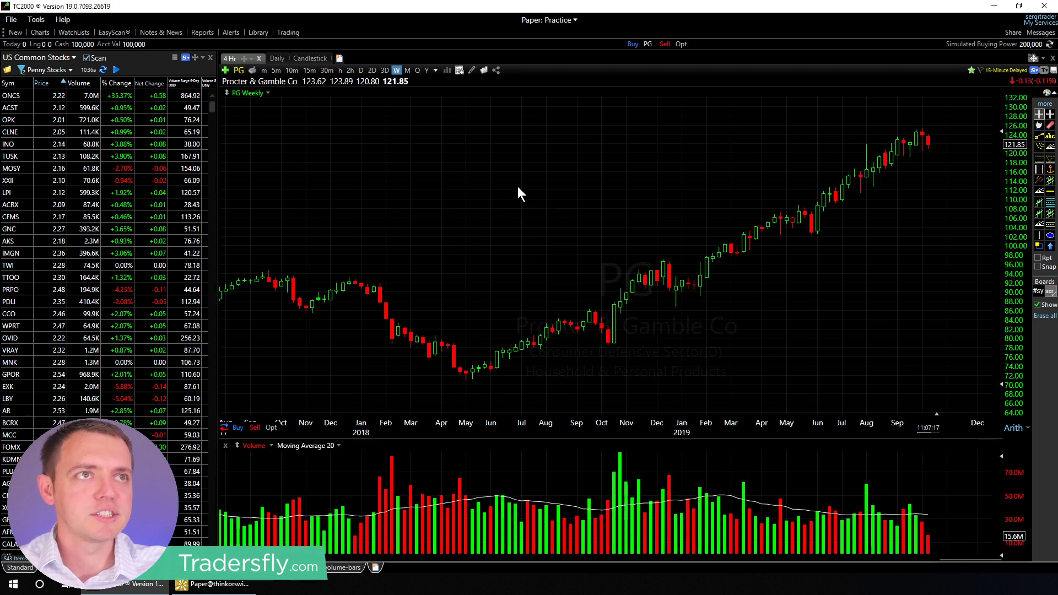
pyautogui.write('d')
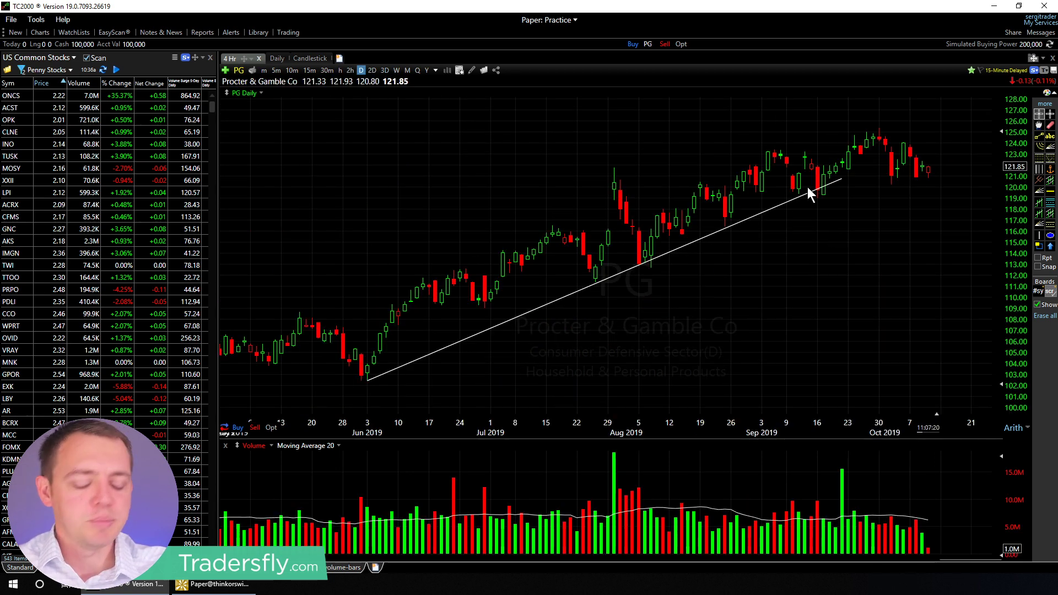
# View the MSFT daily chart and the AAPL weekly chart.
pyautogui.write('MSFT')
pyautogui.press('Return')
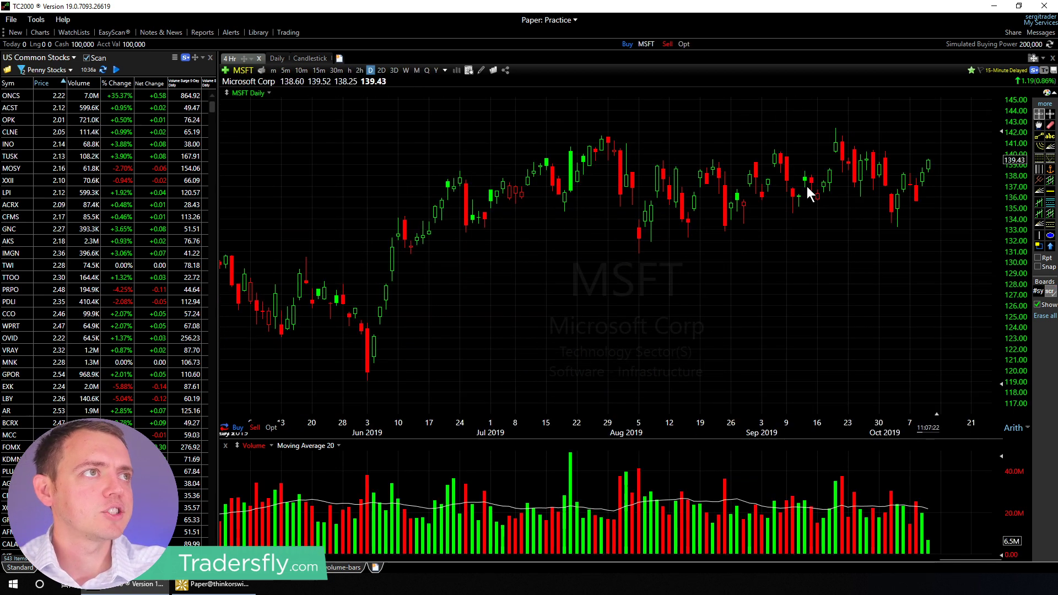
pyautogui.write('AAPL')
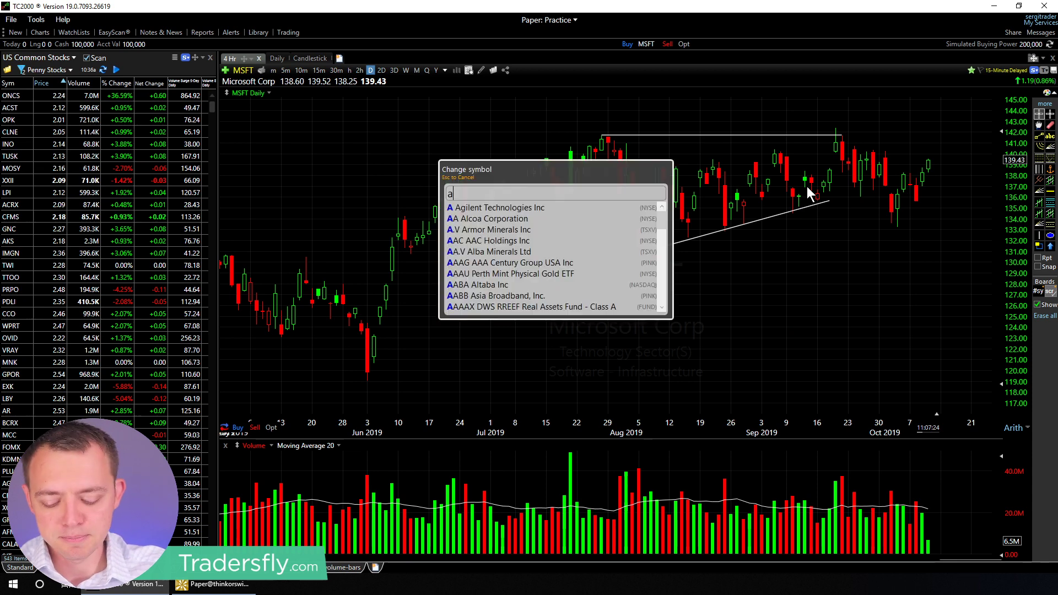
pyautogui.press('Return')
pyautogui.press('w')
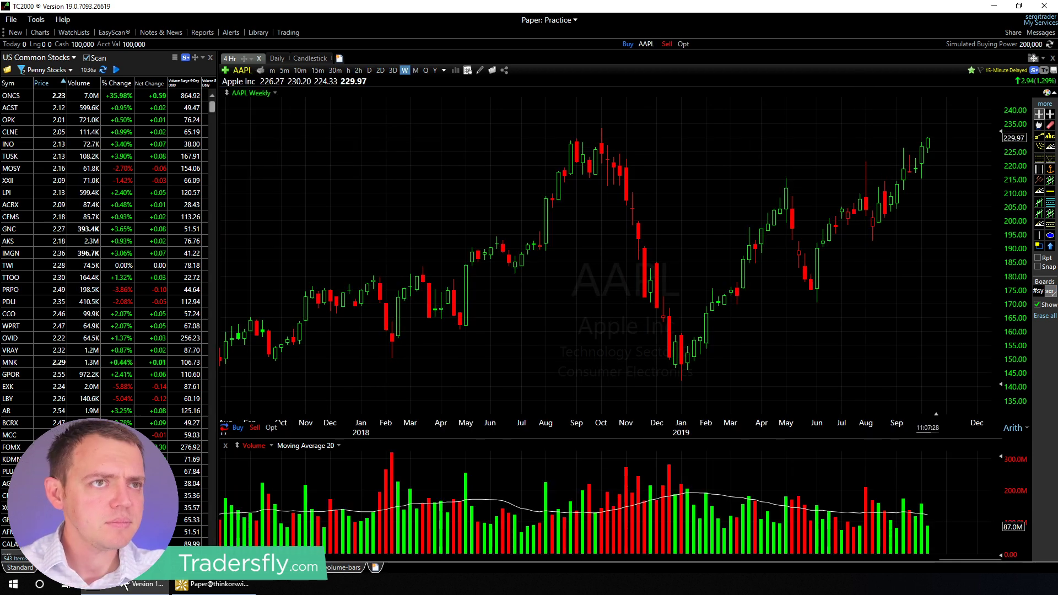
# Switch to thinkorswim and load MSFT in the risk profile analysis.
pyautogui.click(220, 585)
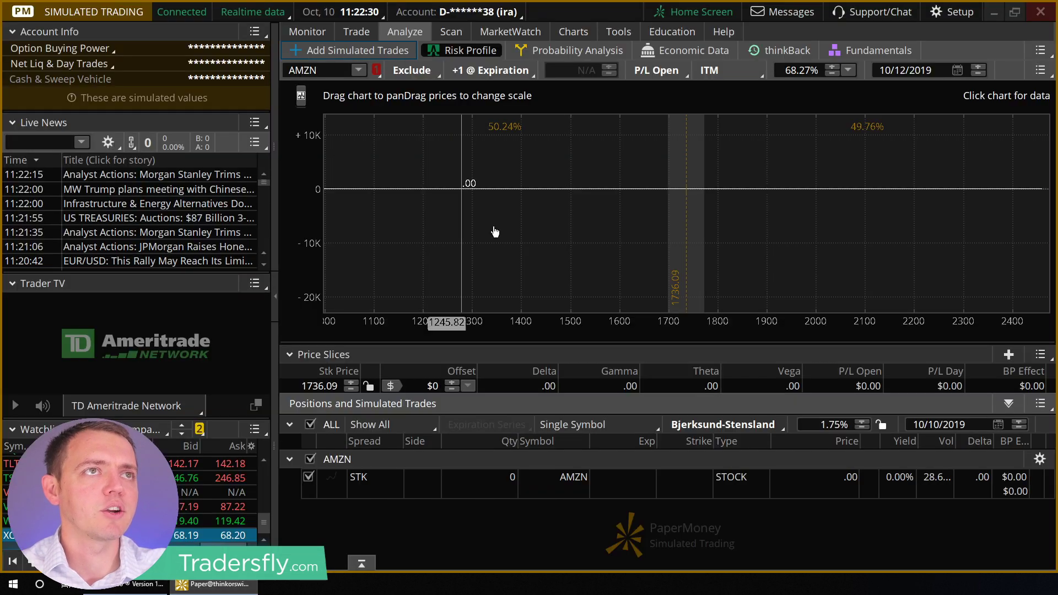
pyautogui.click(328, 72)
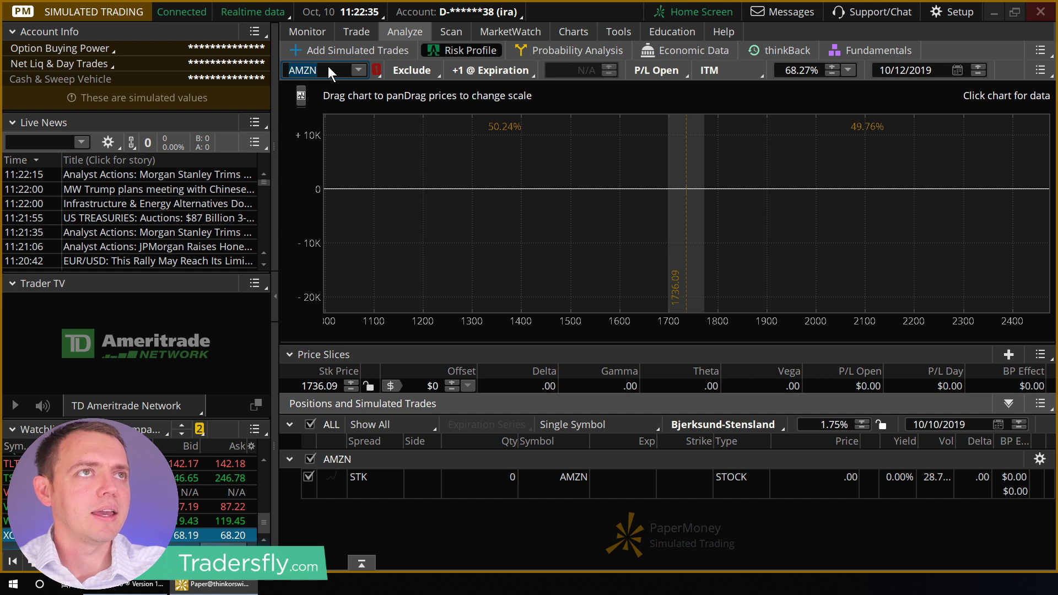
pyautogui.write('MSFT')
pyautogui.press('Return')
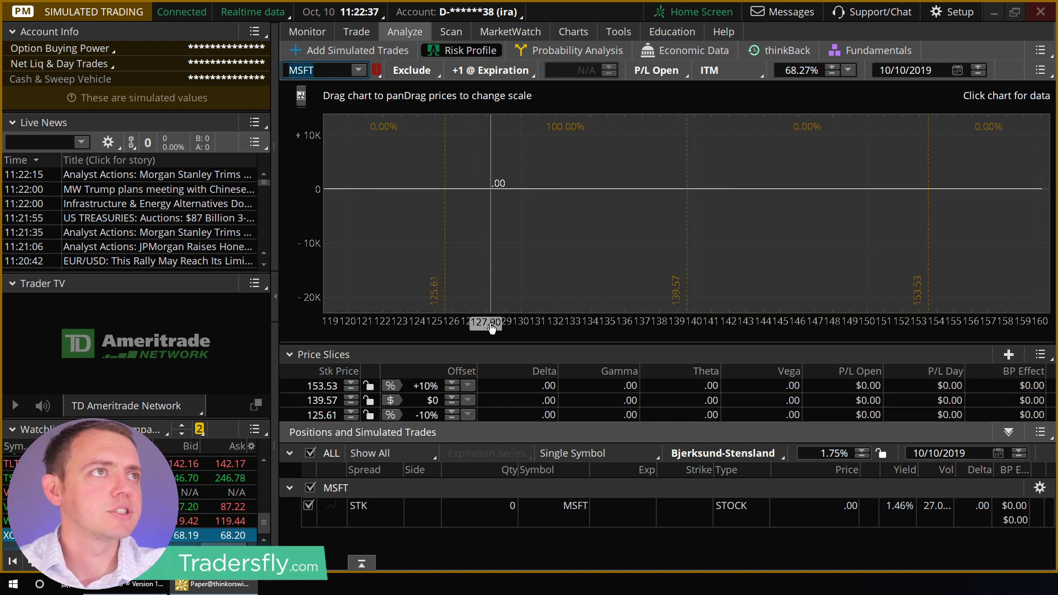
# Show the MSFT option chain at full height with the order entry hidden and only the 20 DEC 19 expiration expanded.
pyautogui.click(363, 32)
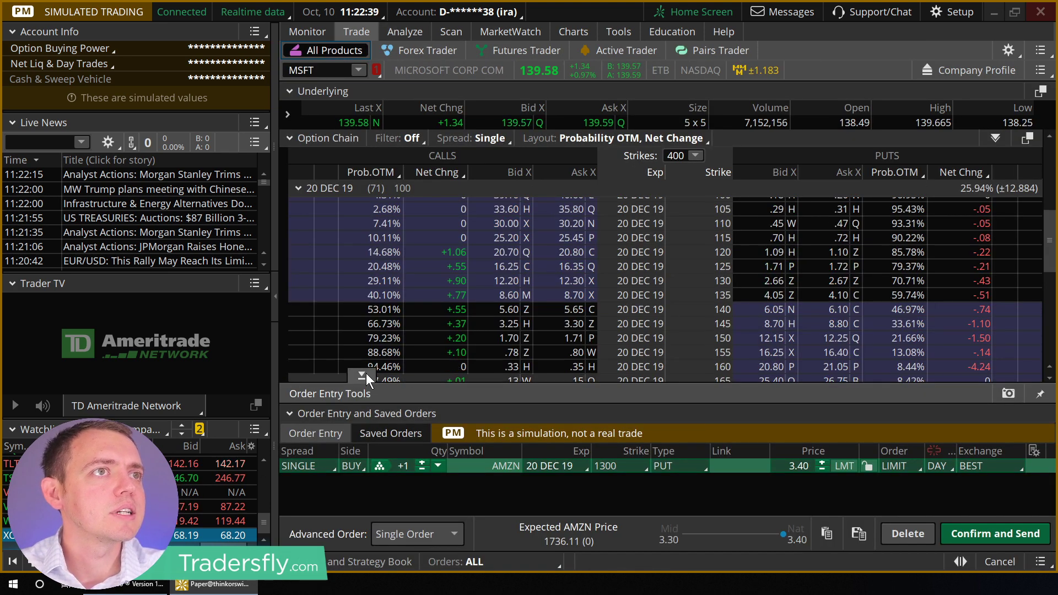
pyautogui.click(362, 375)
pyautogui.click(299, 187)
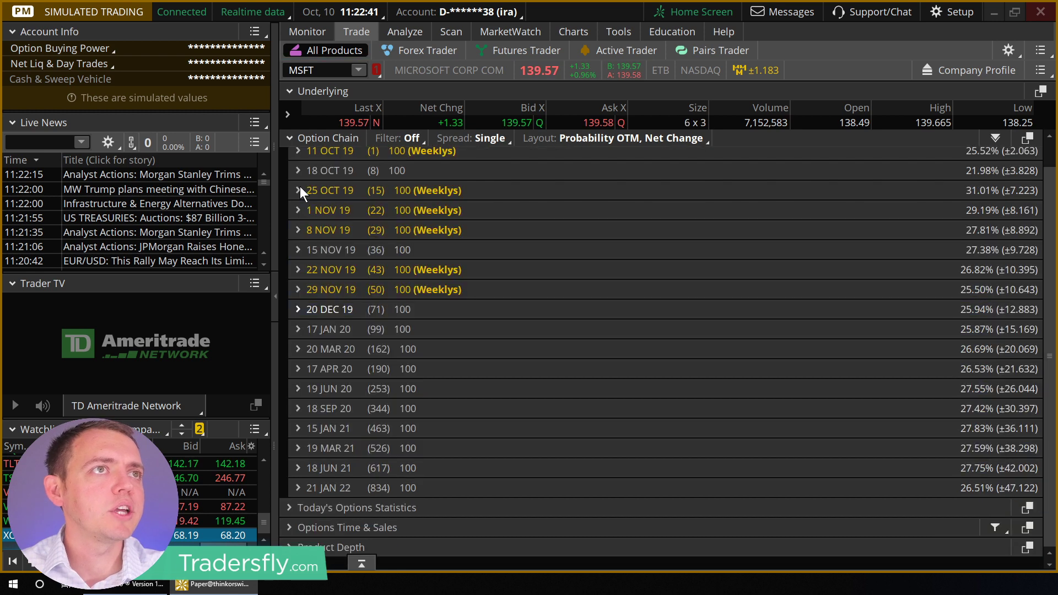
pyautogui.scroll(1, 348, 219)
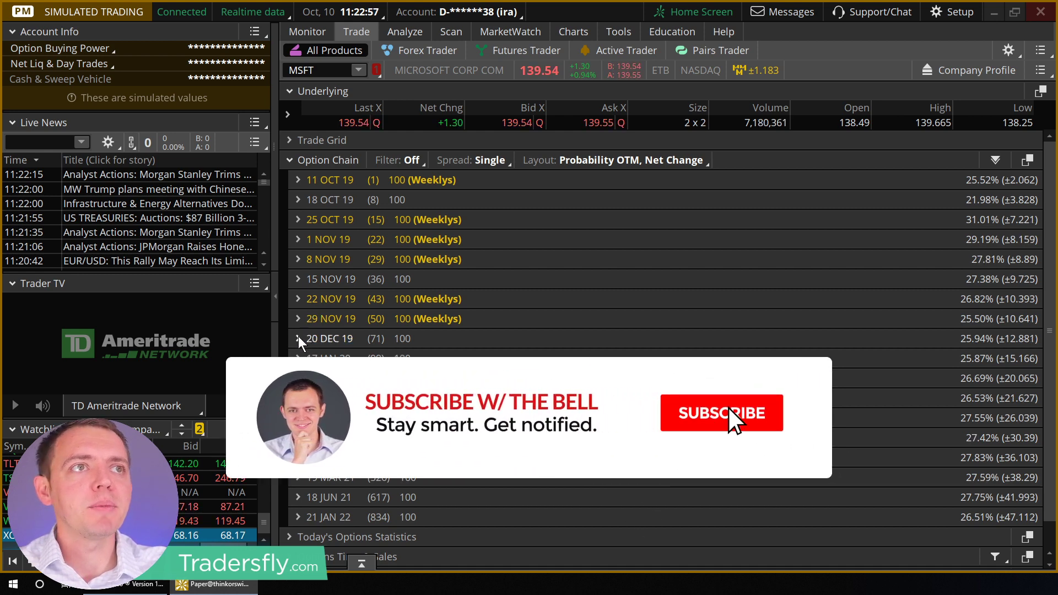
pyautogui.click(298, 339)
pyautogui.scroll(-3, 956, 558)
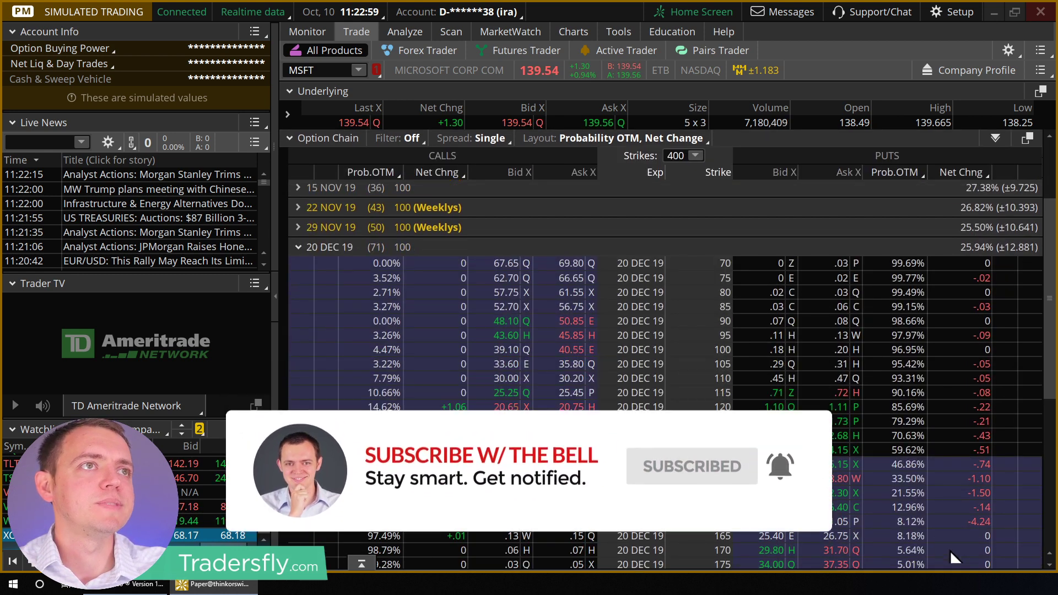
pyautogui.scroll(-3, 957, 559)
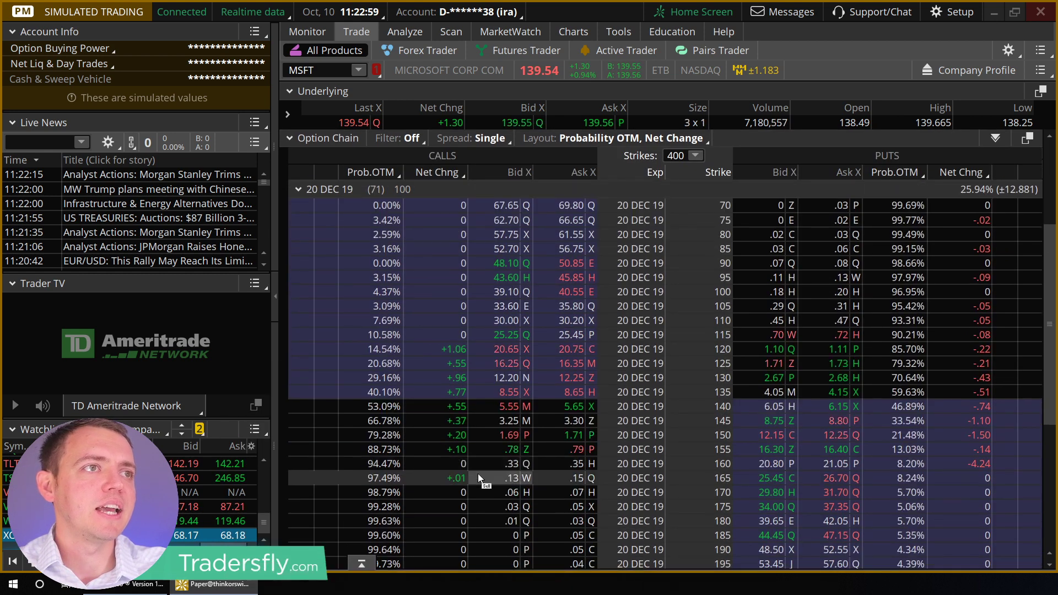
# Create a buy diagonal order from the MSFT 20 DEC 19 put with the 120 strike.
pyautogui.rightClick(789, 353)
pyautogui.moveTo(818, 293)
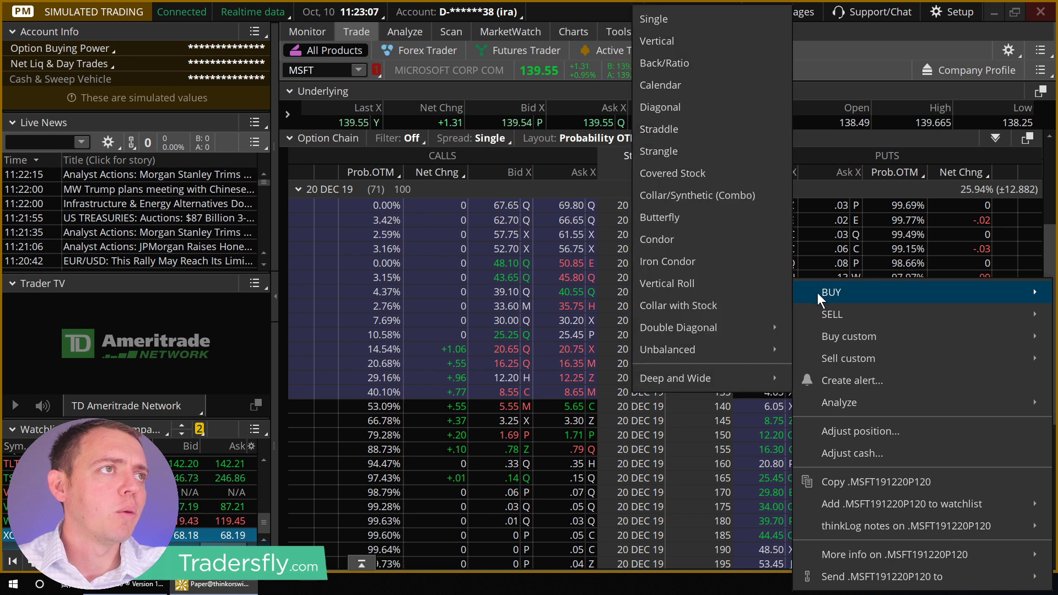
pyautogui.click(677, 110)
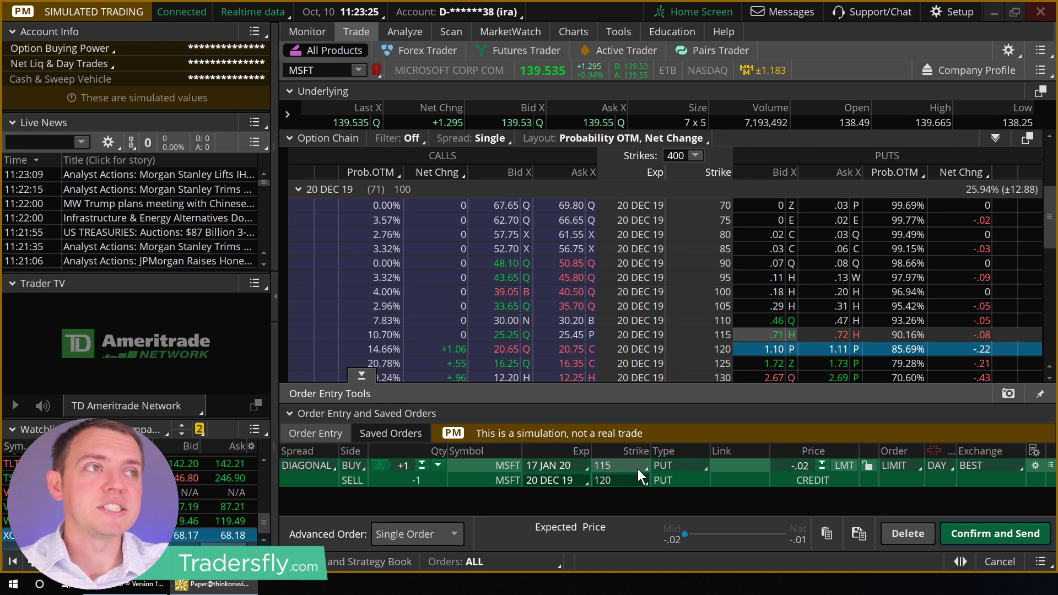
pyautogui.scroll(-1, 758, 329)
pyautogui.rightClick(788, 317)
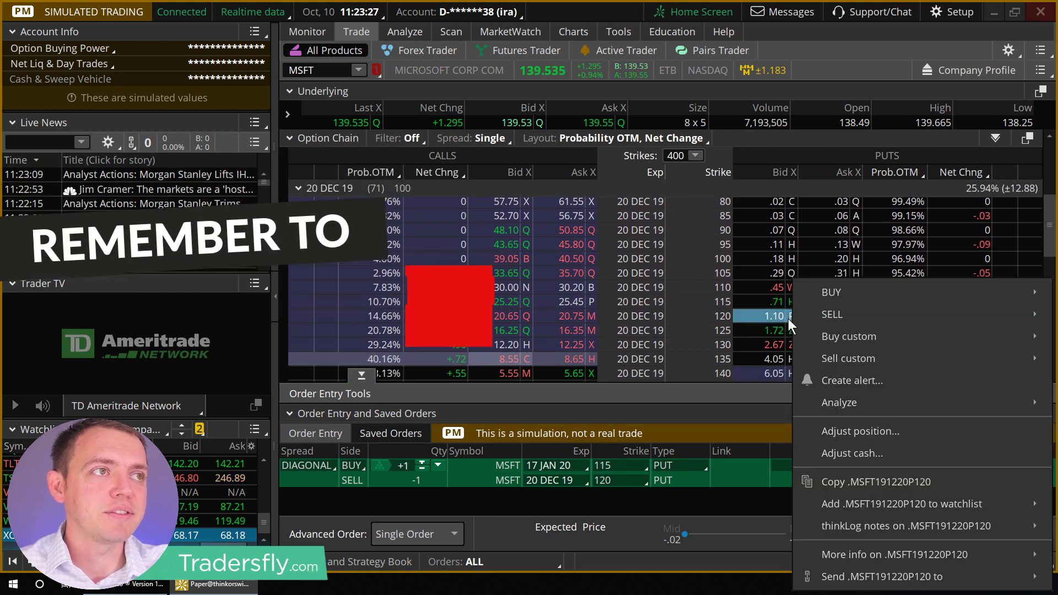
pyautogui.moveTo(842, 293)
pyautogui.moveTo(648, 328)
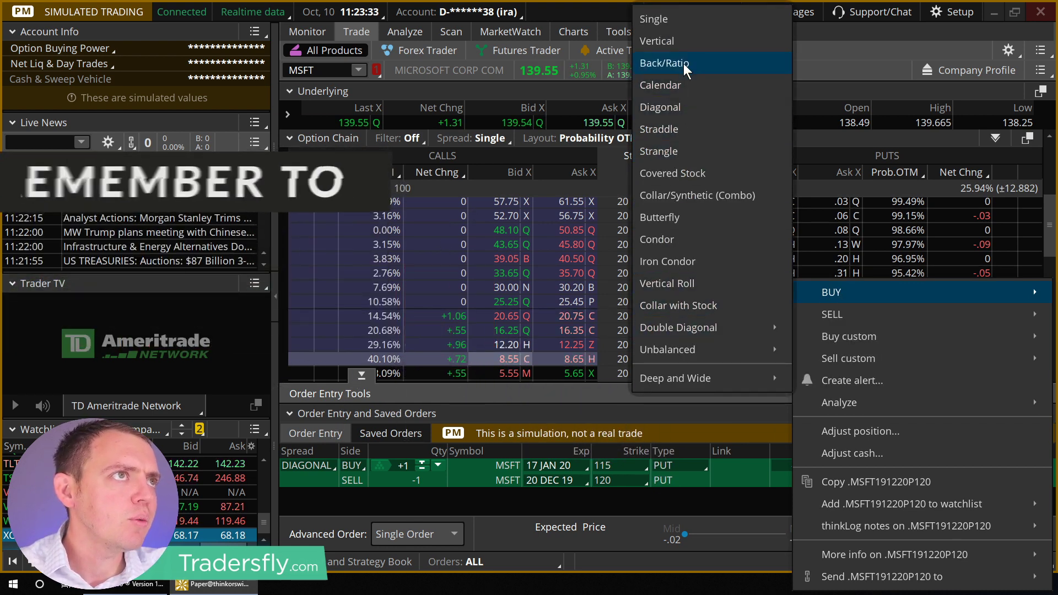
pyautogui.click(676, 110)
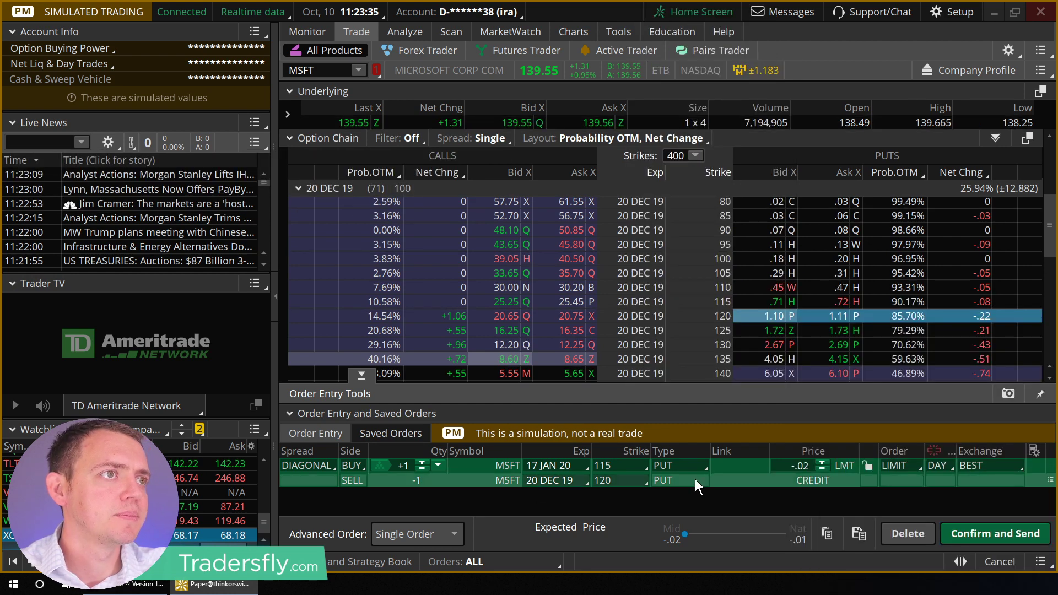
# Collapse the 20 DEC 19 chain and change the diagonal order's option type to CALL.
pyautogui.click(297, 188)
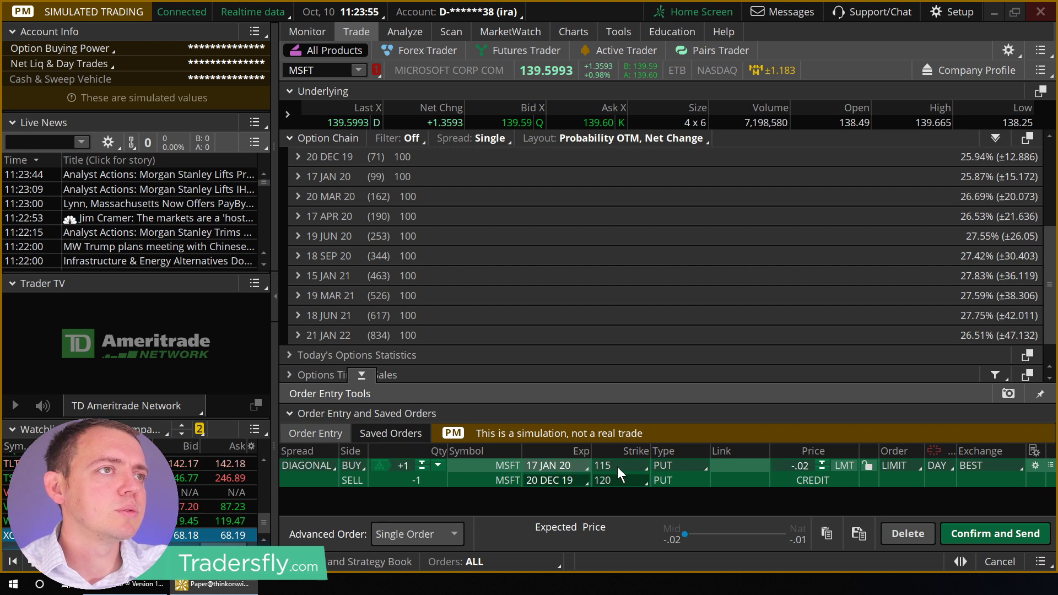
pyautogui.rightClick(738, 470)
pyautogui.click(686, 467)
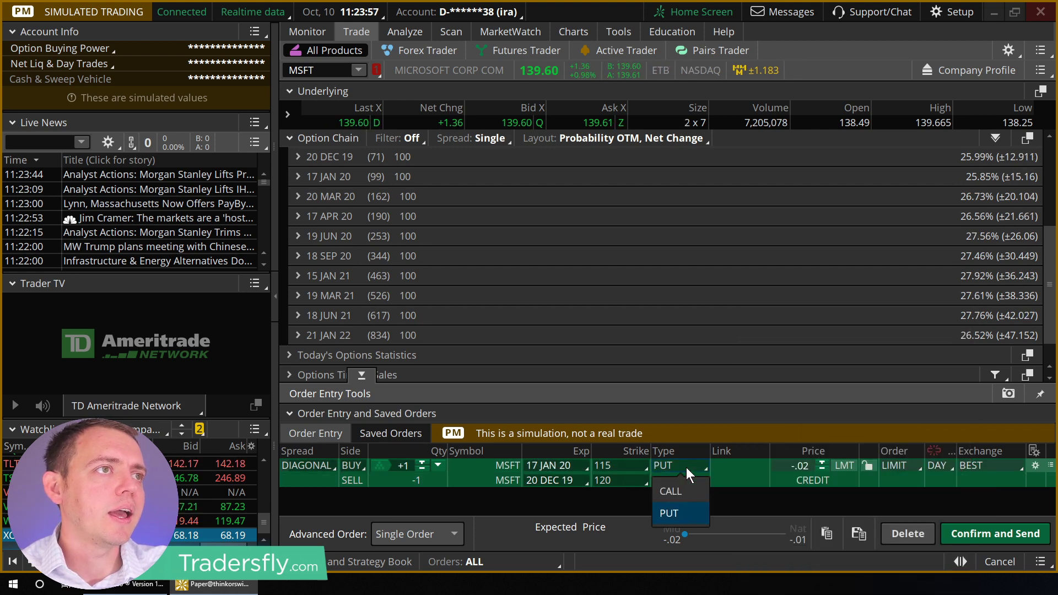
pyautogui.click(680, 491)
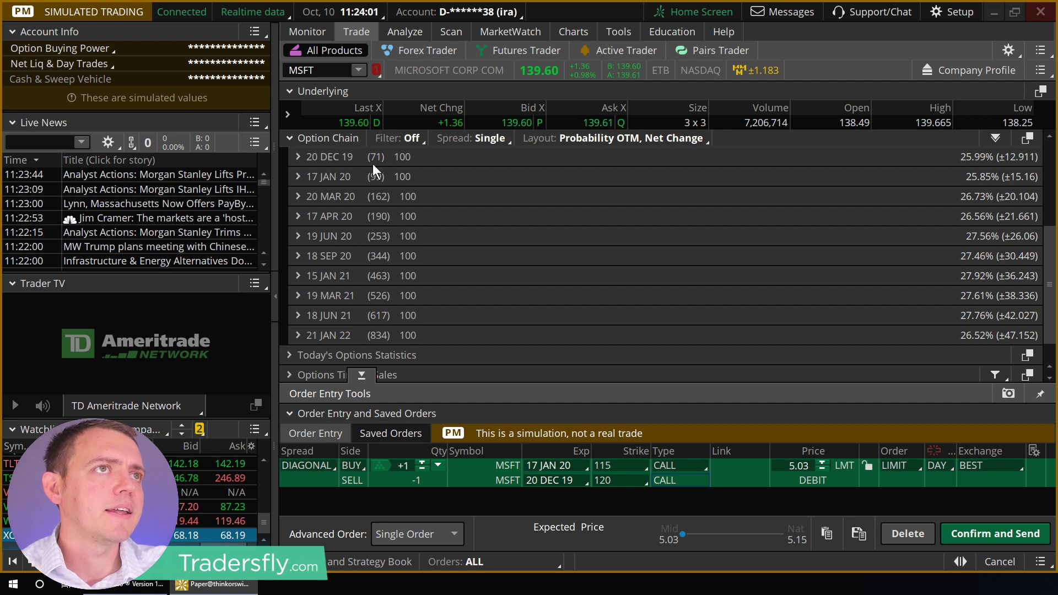
# Review the 20 DEC 19 call strikes and set the bought 17 JAN 20 leg's strike to 140.
pyautogui.click(298, 158)
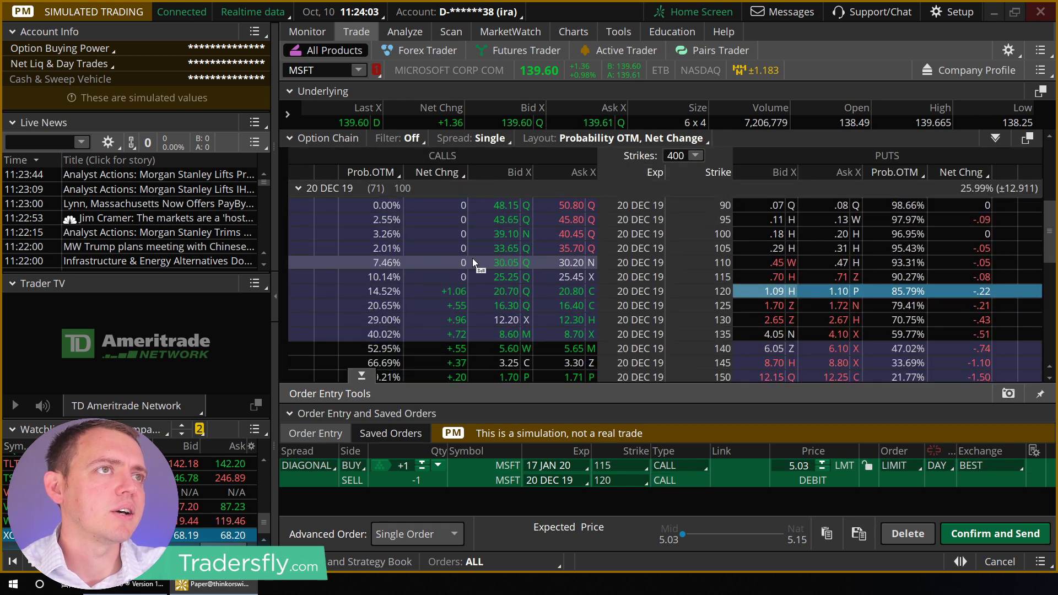
pyautogui.scroll(-2, 473, 262)
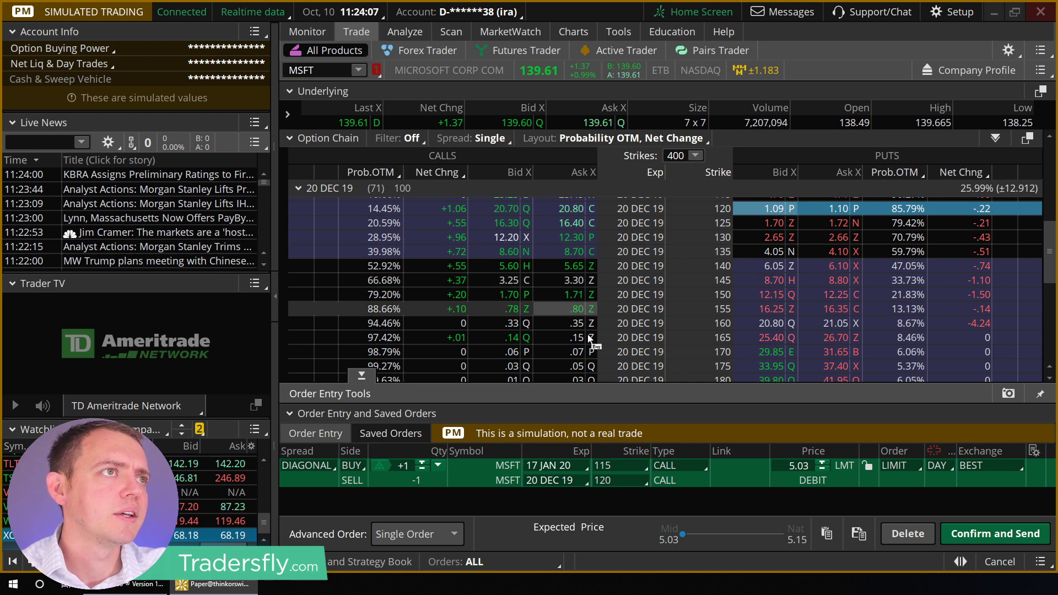
pyautogui.click(614, 465)
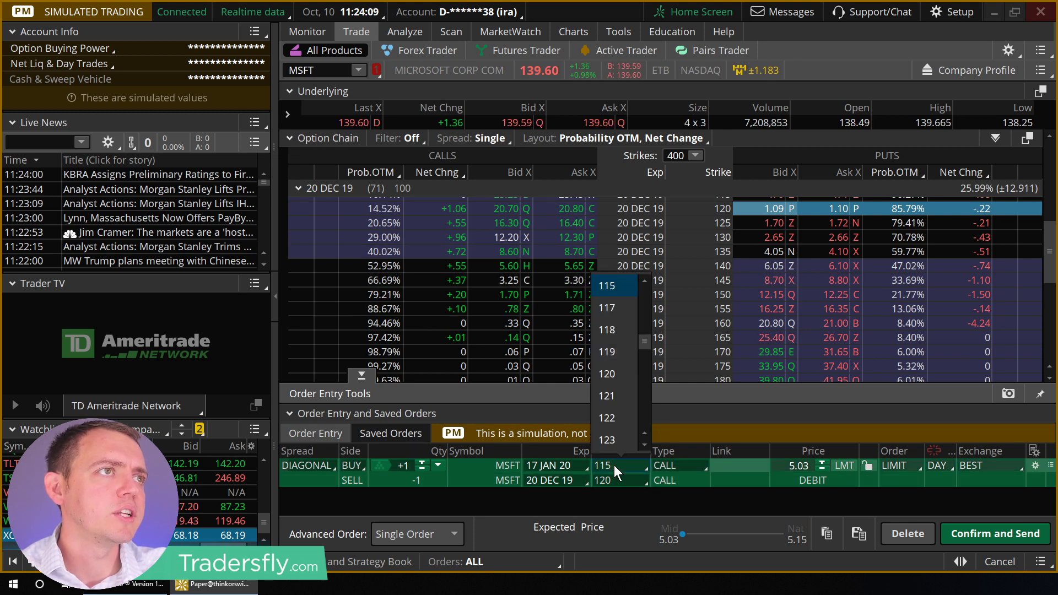
pyautogui.scroll(-8, 647, 388)
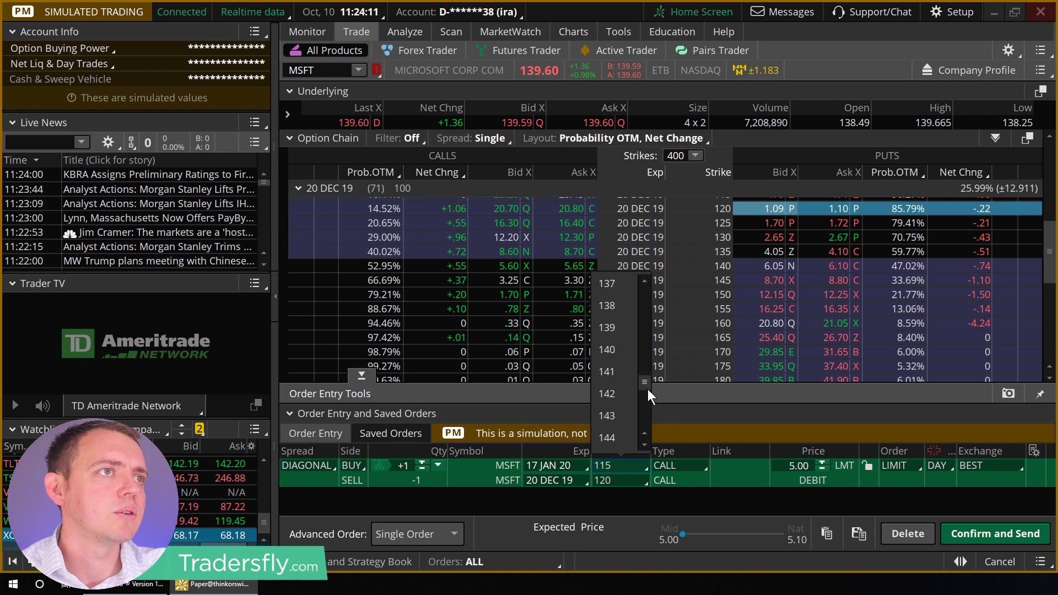
pyautogui.click(634, 375)
# Set the strike of the diagonal's sold 20 DEC 19 call leg to 150.
pyautogui.click(615, 478)
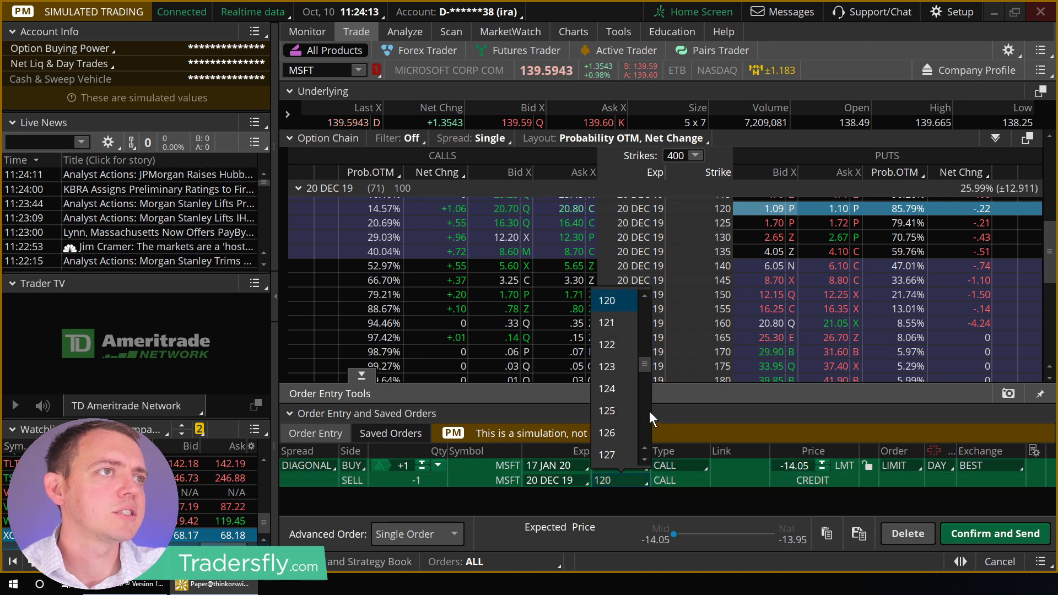
pyautogui.scroll(-6, 650, 411)
pyautogui.scroll(-1, 641, 425)
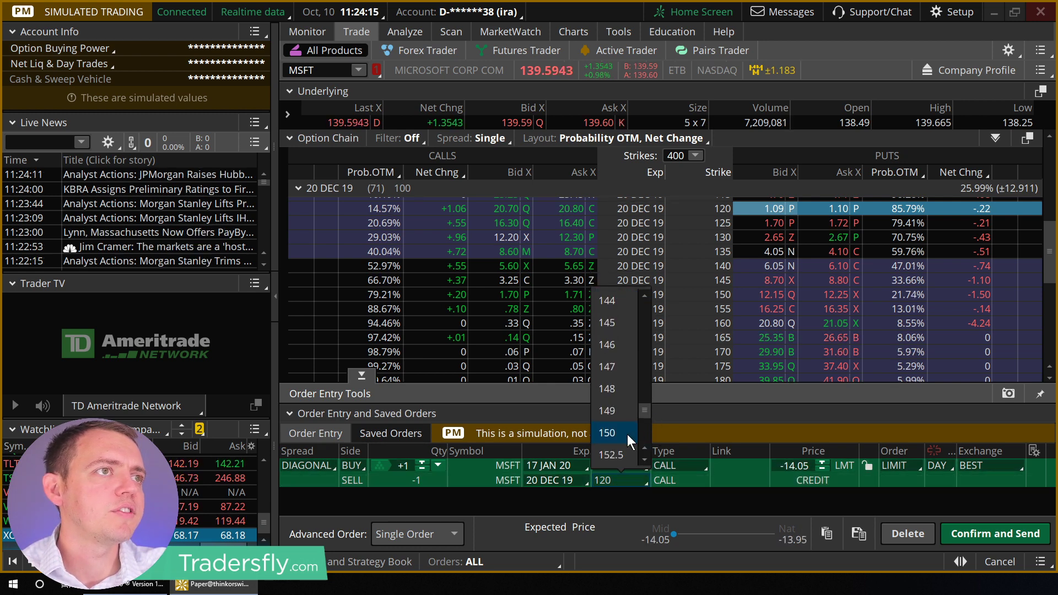
pyautogui.click(627, 435)
# Analyze the diagonal call trade in the risk profile with the chart set to Float Y Scale.
pyautogui.rightClick(749, 494)
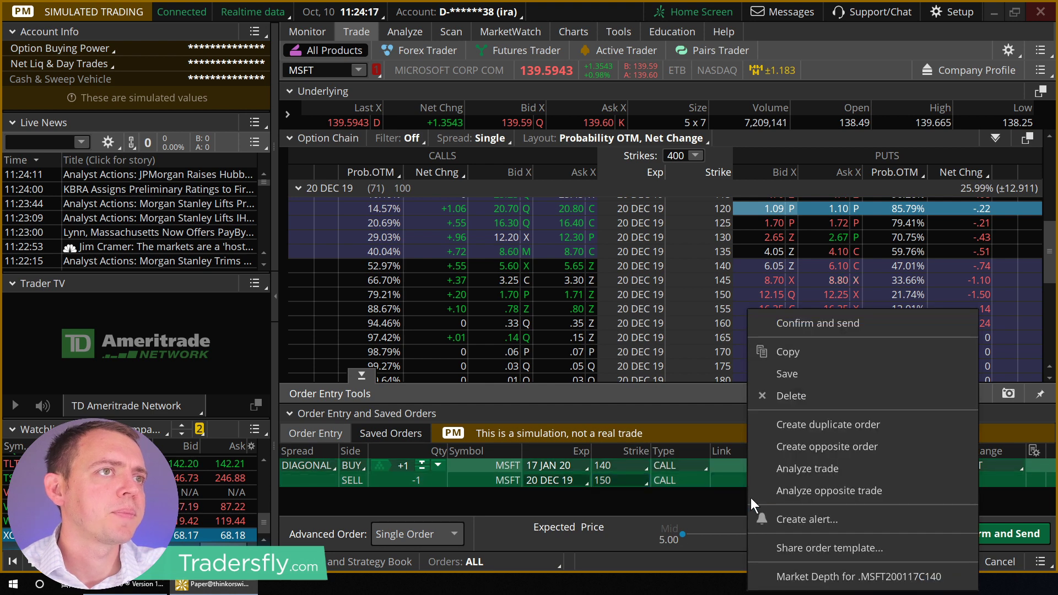
pyautogui.click(795, 470)
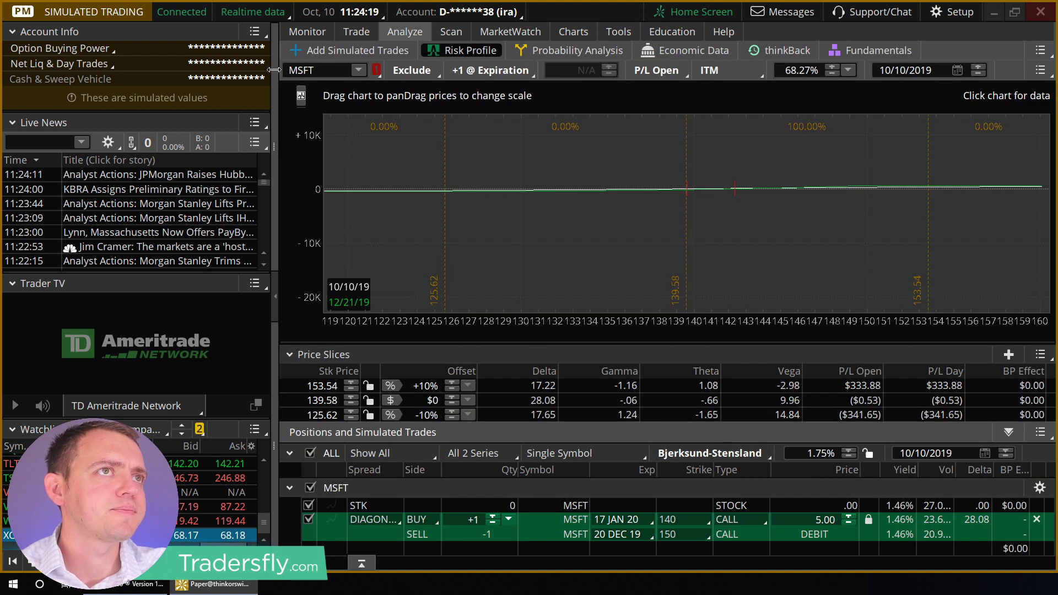
pyautogui.click(301, 96)
pyautogui.click(284, 128)
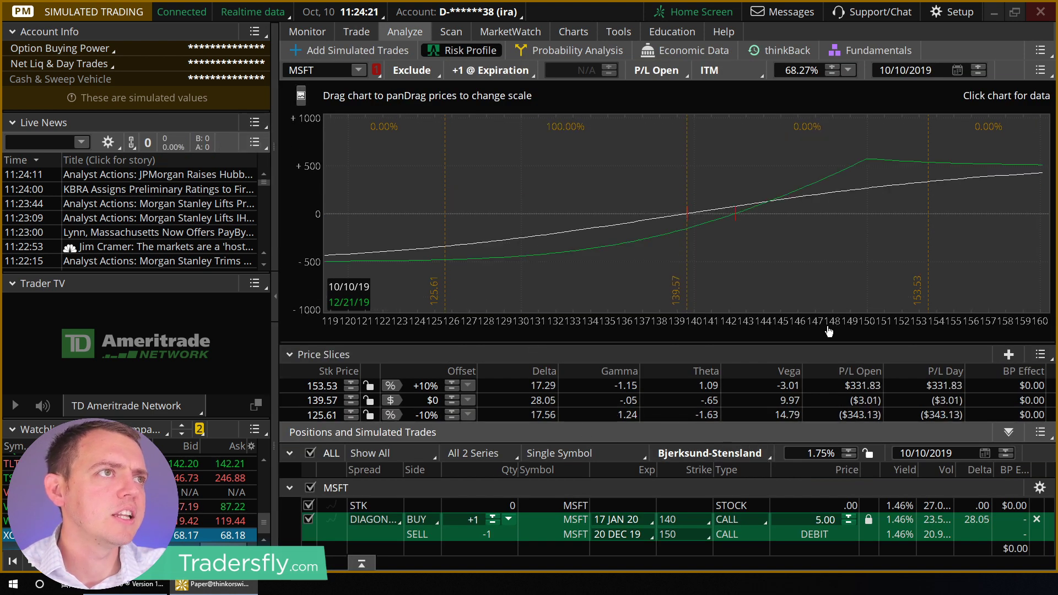
pyautogui.moveTo(678, 259); pyautogui.dragTo(560, 271)
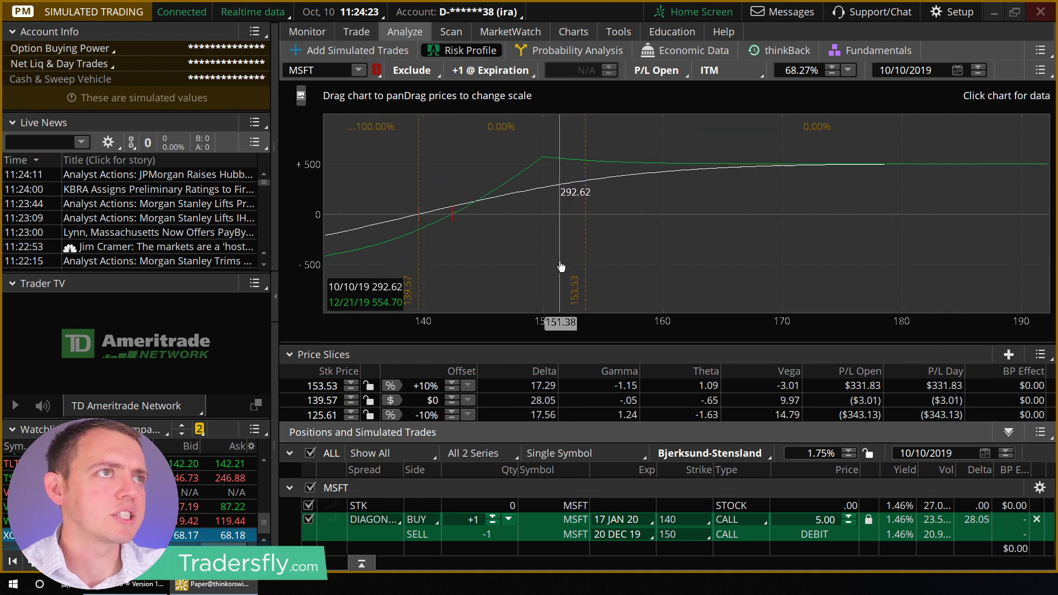
# Switch the risk profile chart to Fixed Y Scale and compress its profit/loss axis.
pyautogui.click(302, 97)
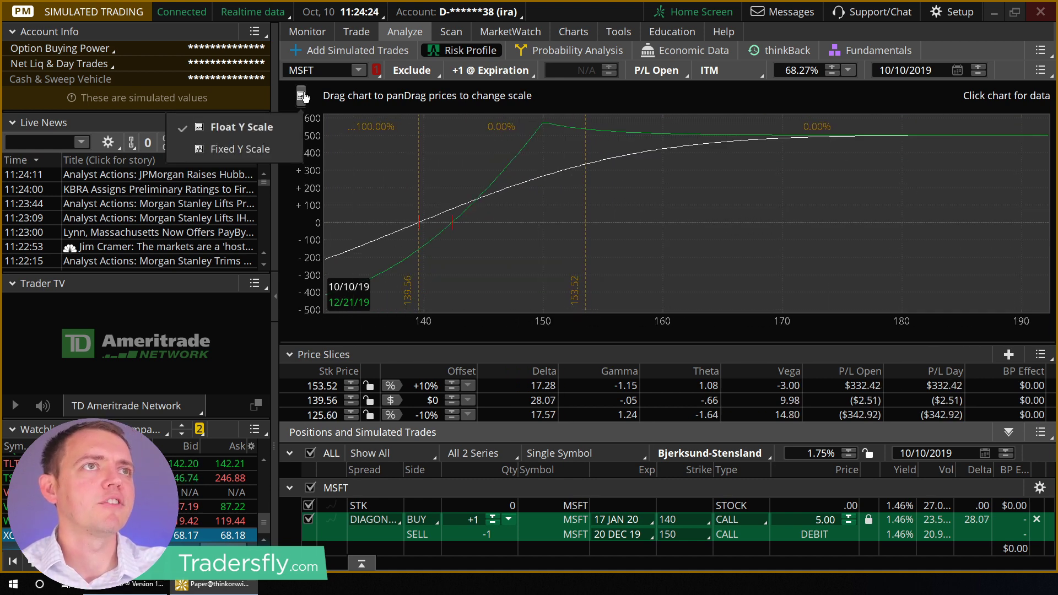
pyautogui.click(255, 145)
pyautogui.moveTo(303, 130); pyautogui.dragTo(314, 167)
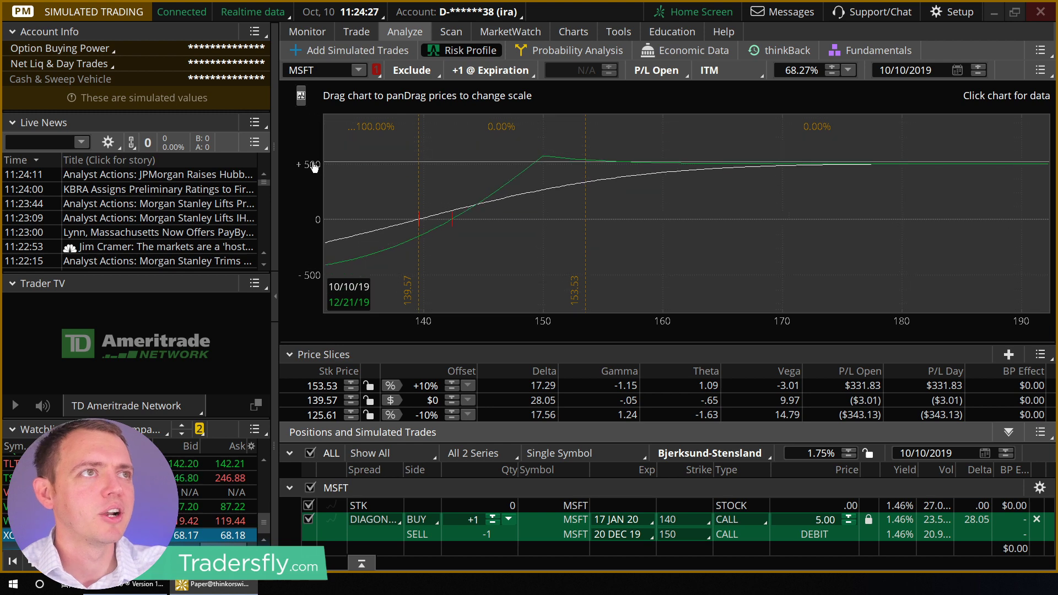
# Set the strike of the sold 20 DEC 19 MSFT call leg to 145.
pyautogui.moveTo(395, 198); pyautogui.dragTo(437, 182)
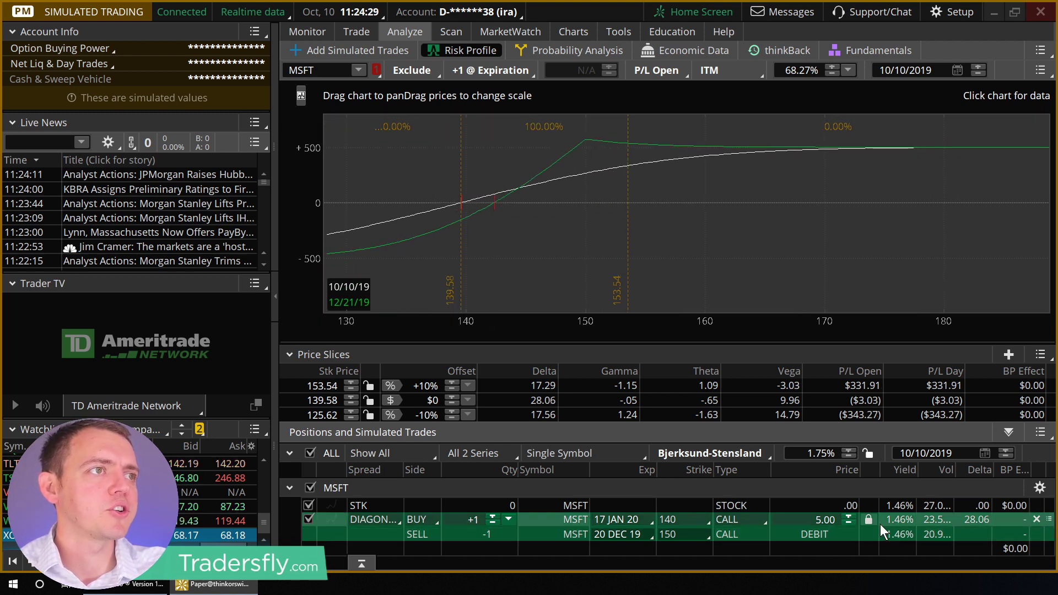
pyautogui.click(678, 534)
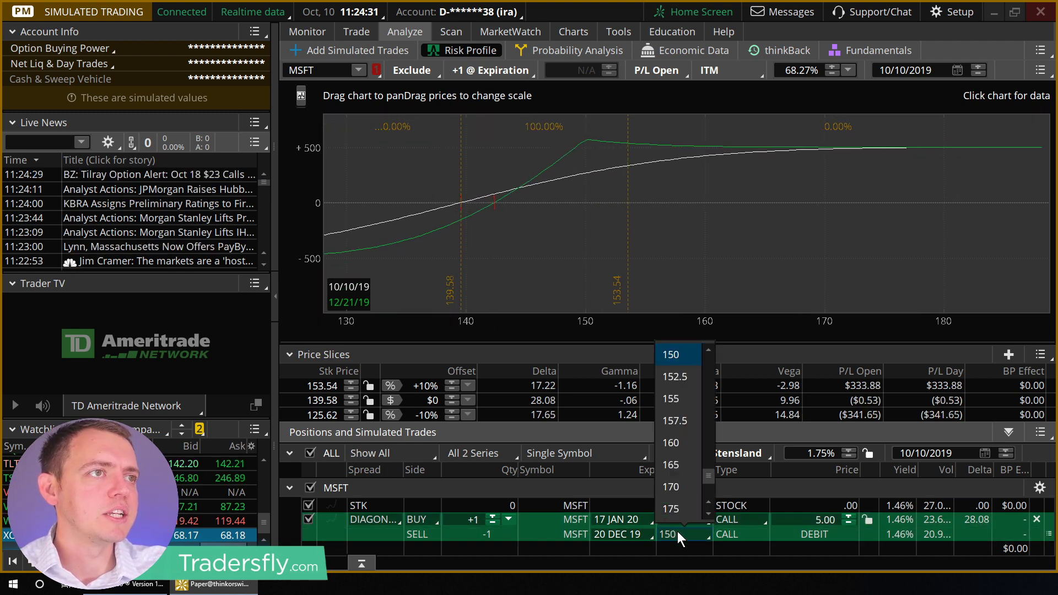
pyautogui.scroll(2, 667, 436)
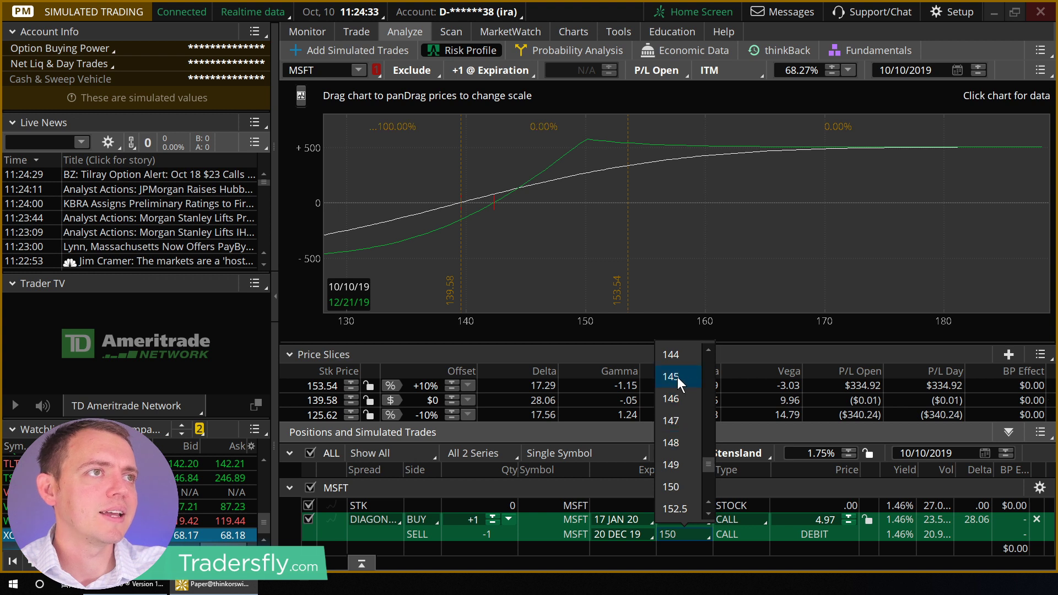
pyautogui.click(677, 377)
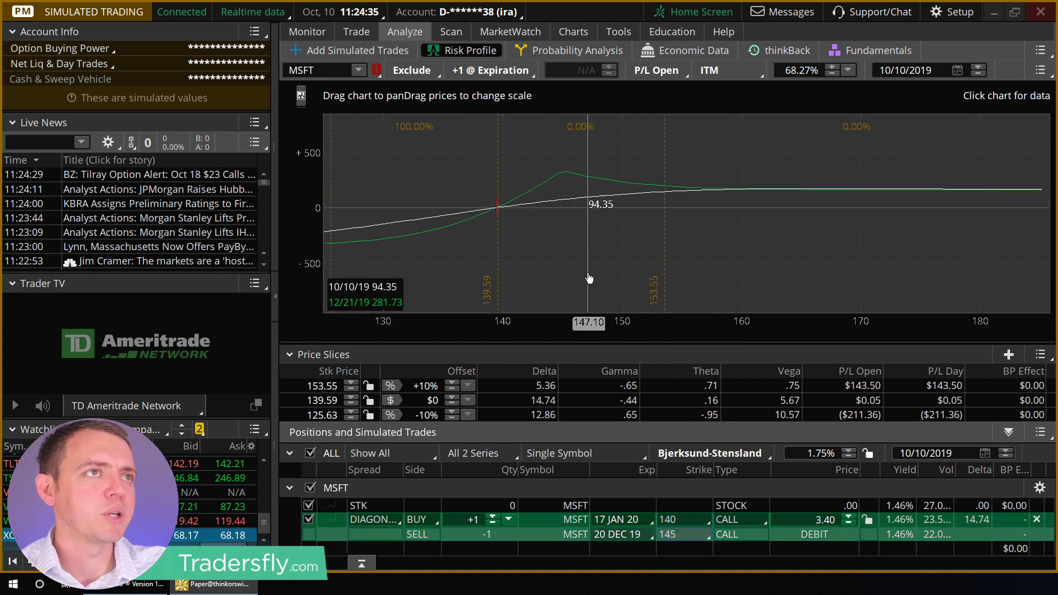
# Set the bought 17 JAN 20 leg's strike to 135 and the sold 20 DEC 19 leg's strike to 140.
pyautogui.click(679, 518)
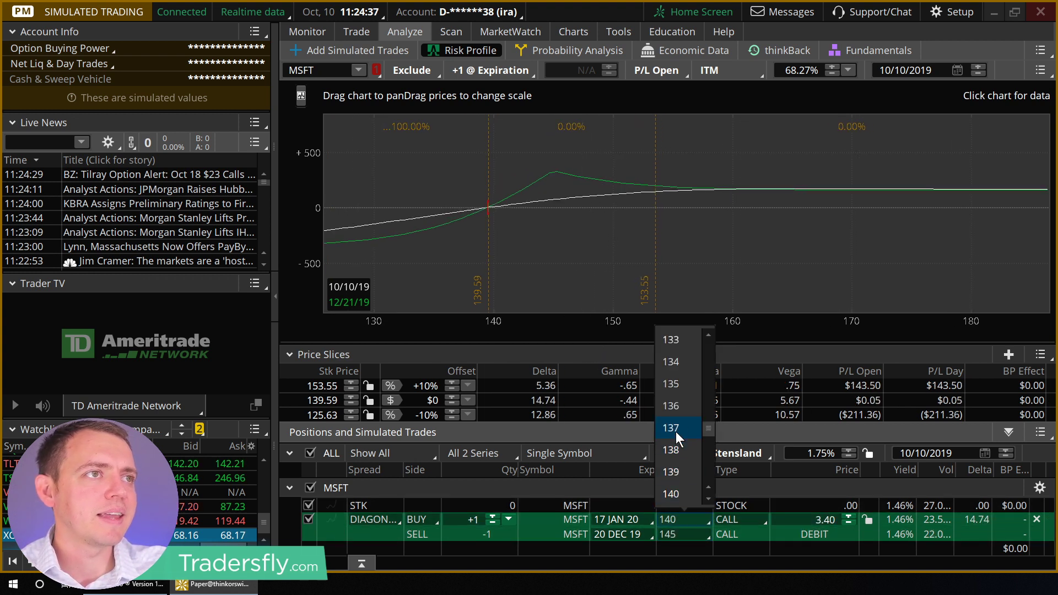
pyautogui.click(674, 385)
pyautogui.click(670, 534)
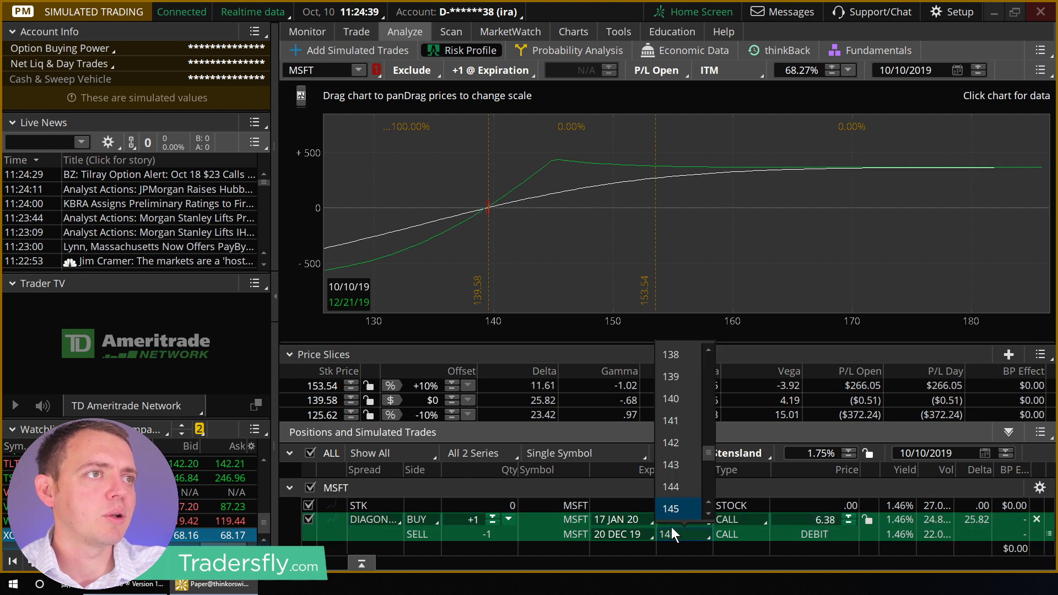
pyautogui.click(674, 397)
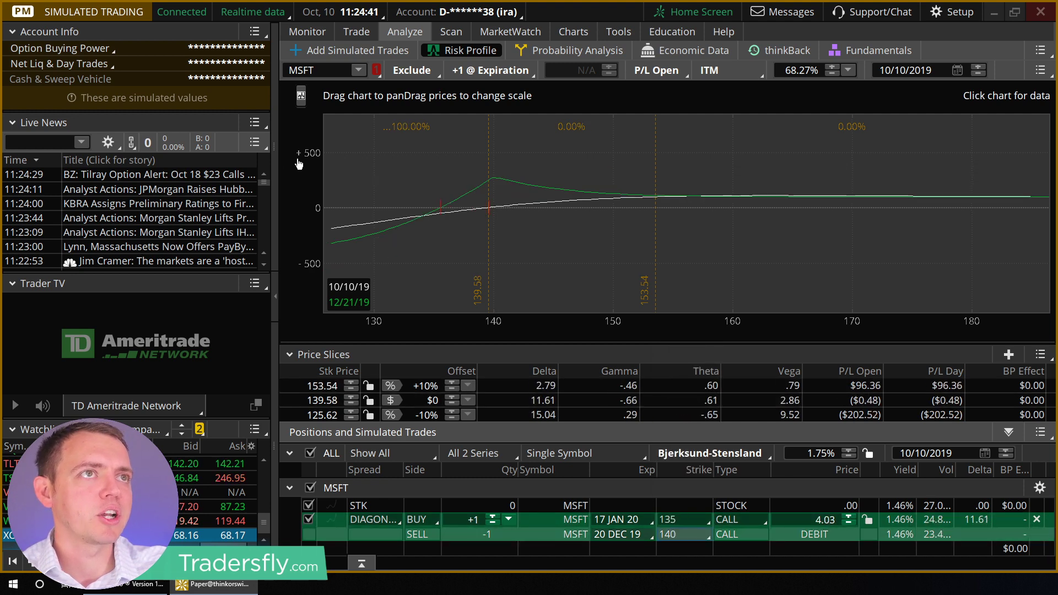
pyautogui.moveTo(303, 154); pyautogui.dragTo(303, 151)
pyautogui.moveTo(608, 259); pyautogui.dragTo(660, 264)
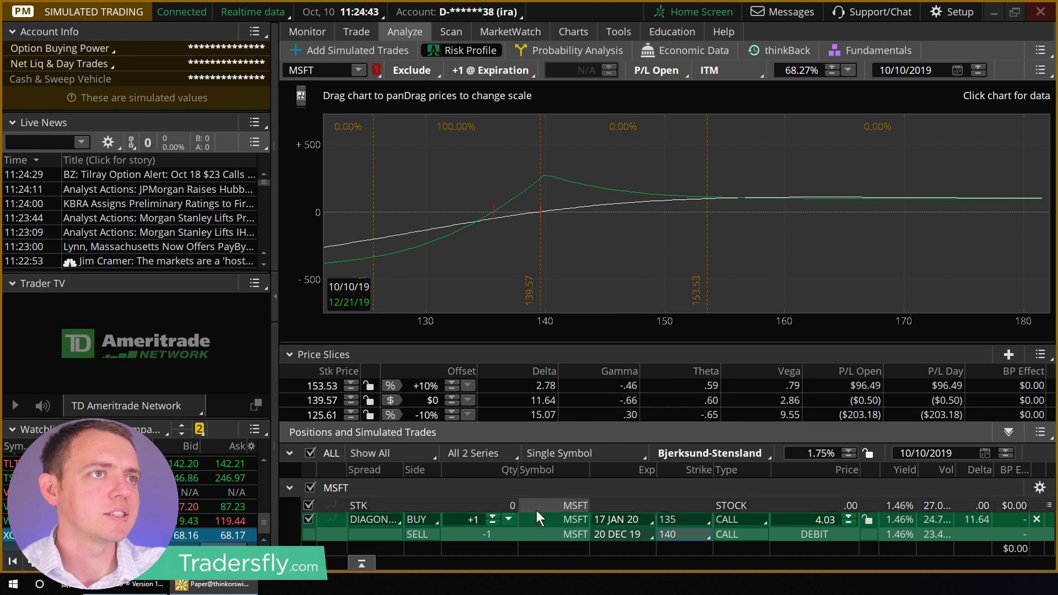
# Increase the MSFT diagonal's quantity to 4 contracts and pan the risk profile to lower stock prices.
pyautogui.click(493, 516)
pyautogui.click(493, 517)
pyautogui.click(493, 517)
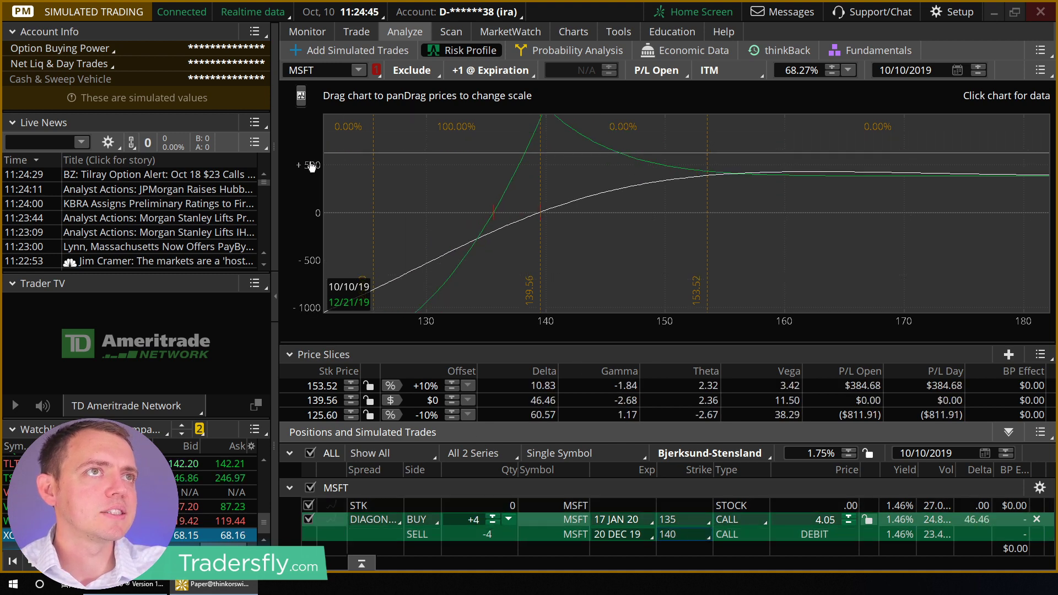
pyautogui.moveTo(352, 237); pyautogui.dragTo(466, 230)
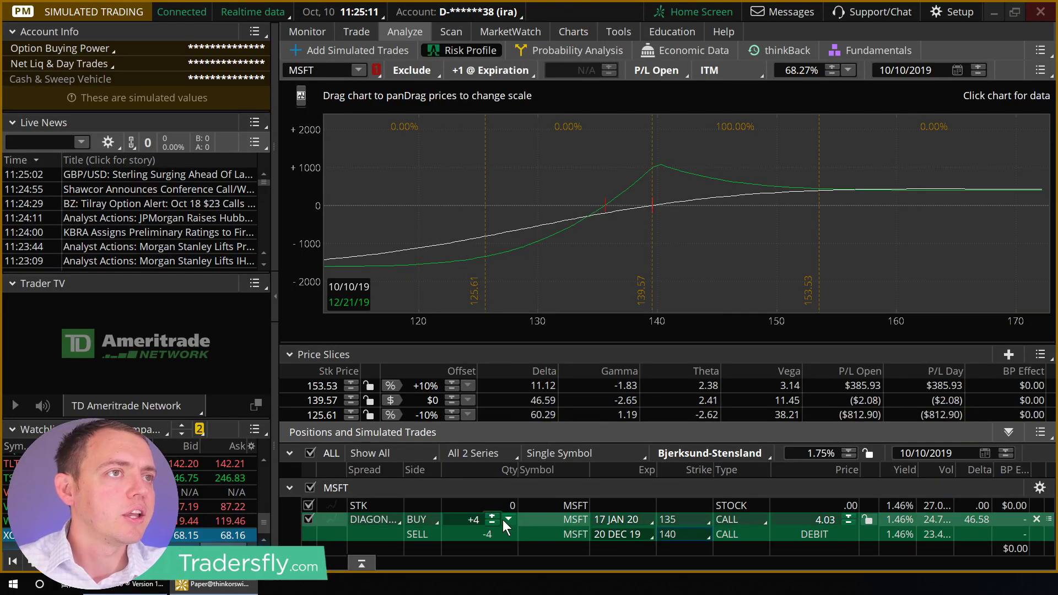
# Raise the MSFT diagonal's quantity to 7 contracts, and reduce it to 6.
pyautogui.click(491, 518)
pyautogui.click(491, 518)
pyautogui.click(492, 519)
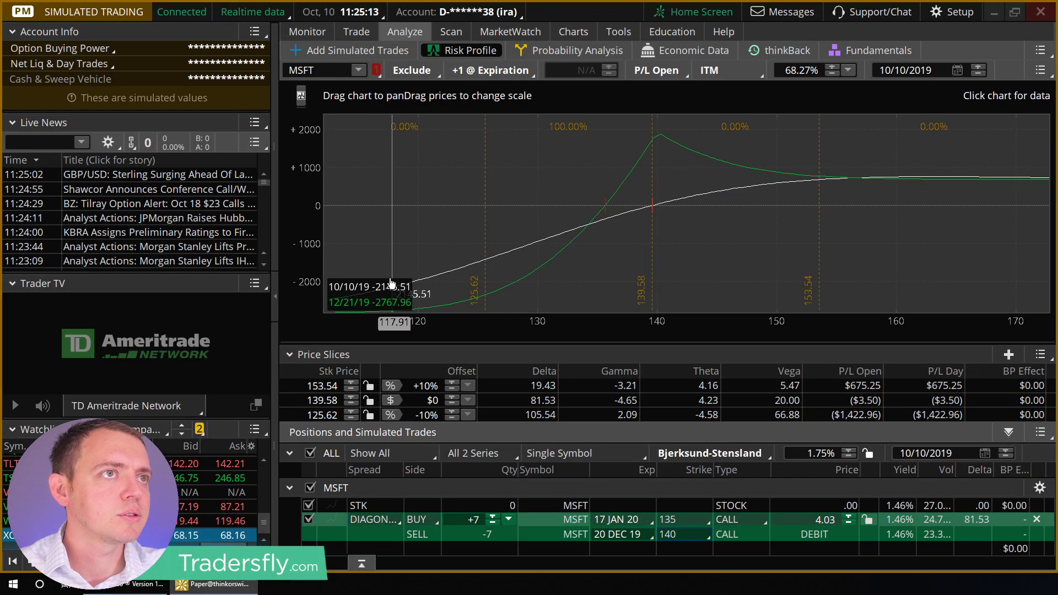
pyautogui.click(492, 523)
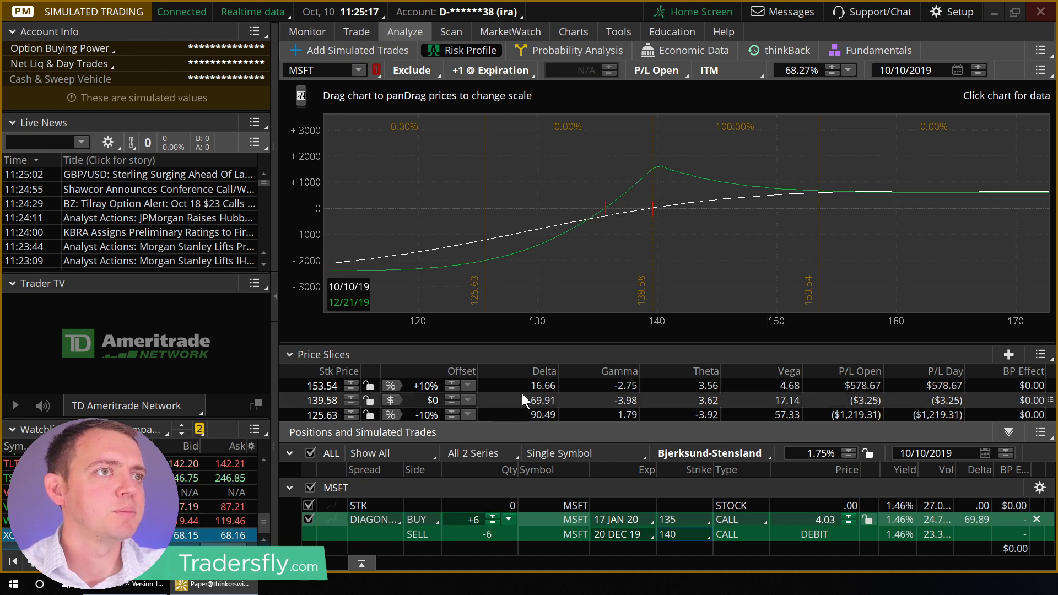
# Load the MCD option chain for trading and collapse the order entry area.
pyautogui.moveTo(361, 33)
pyautogui.click(320, 57)
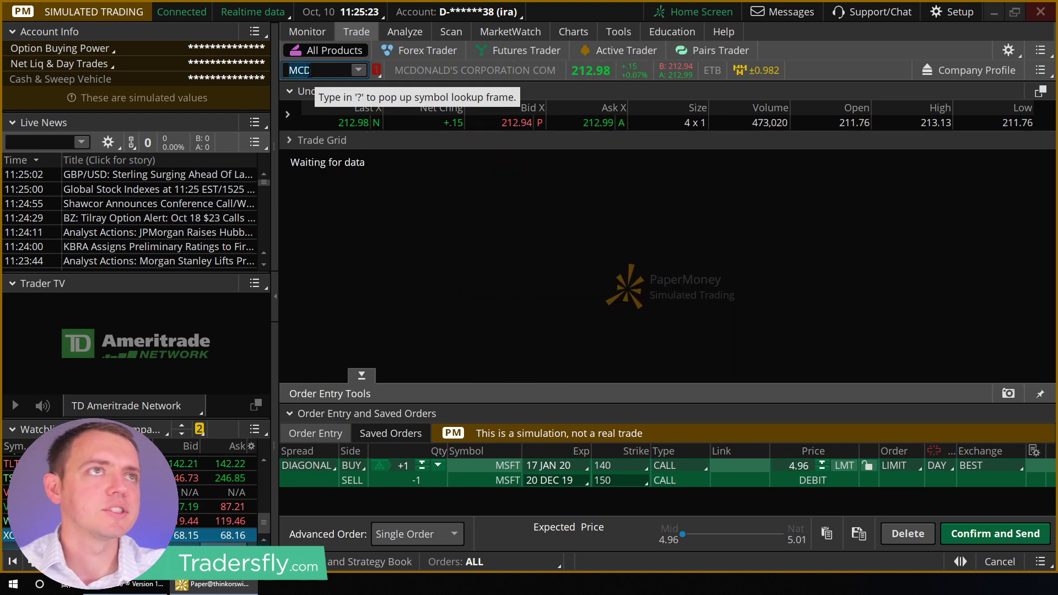
pyautogui.click(362, 374)
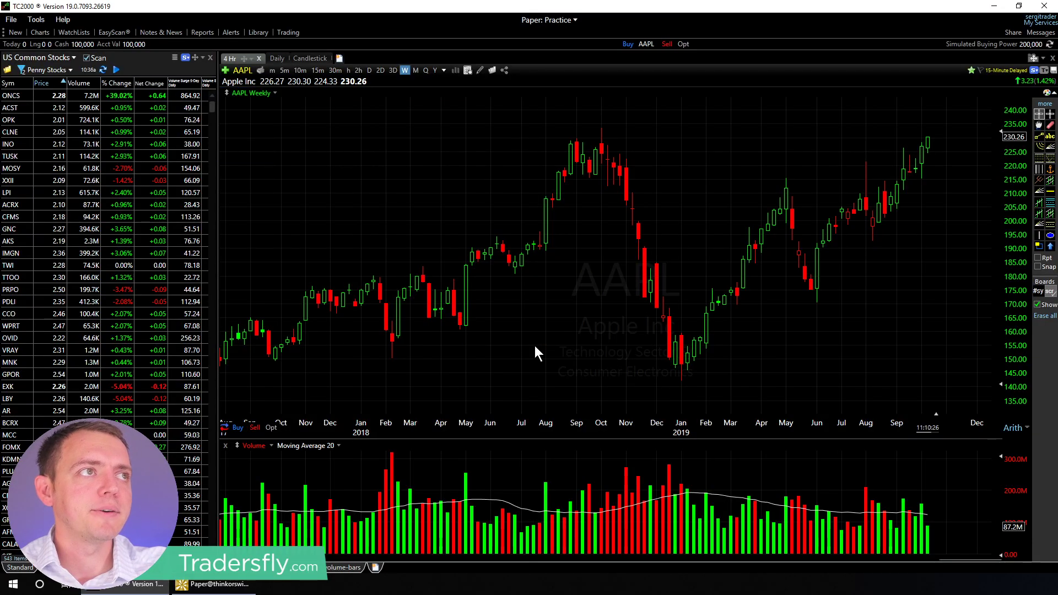
# Load the MCD weekly price chart in TC2000 and examine the recent price action.
pyautogui.write('MCD')
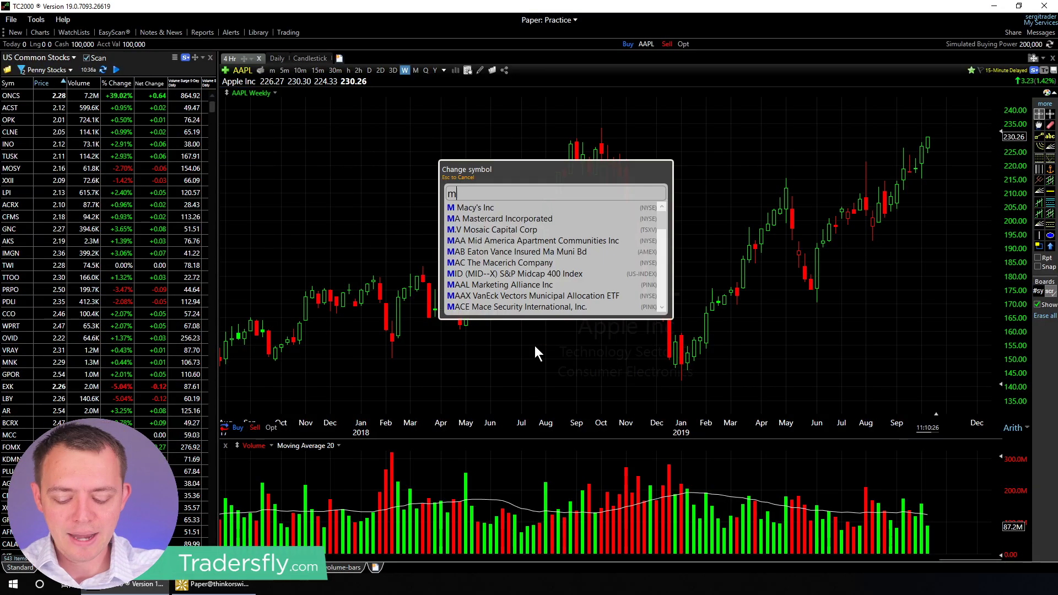
pyautogui.press('Return')
pyautogui.moveTo(913, 174); pyautogui.dragTo(909, 182)
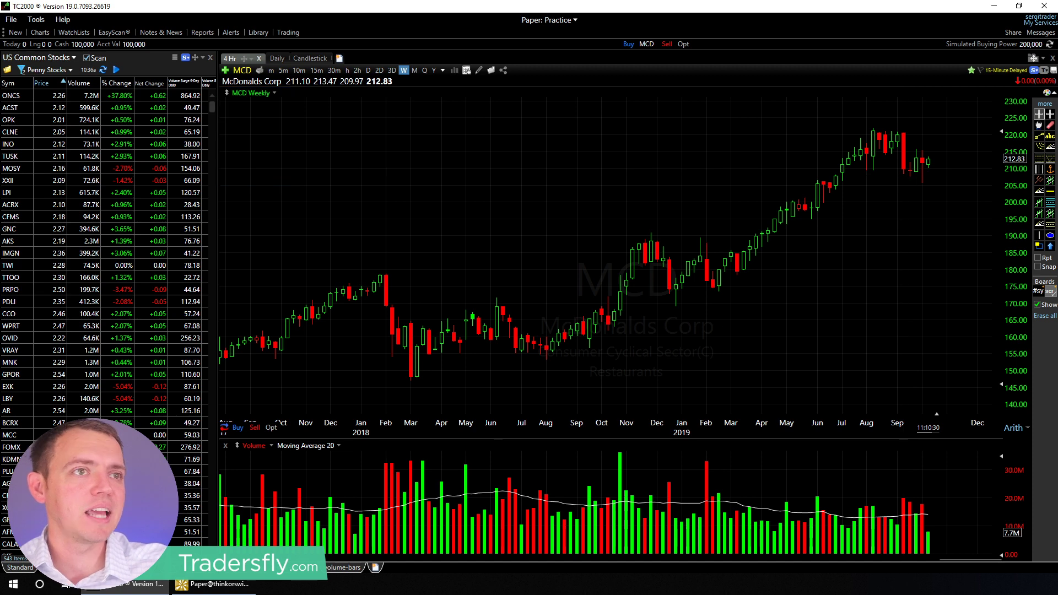
# Return to thinkorswim and create a buy diagonal order from the 15 NOV 19 MCD 220 call.
pyautogui.click(215, 583)
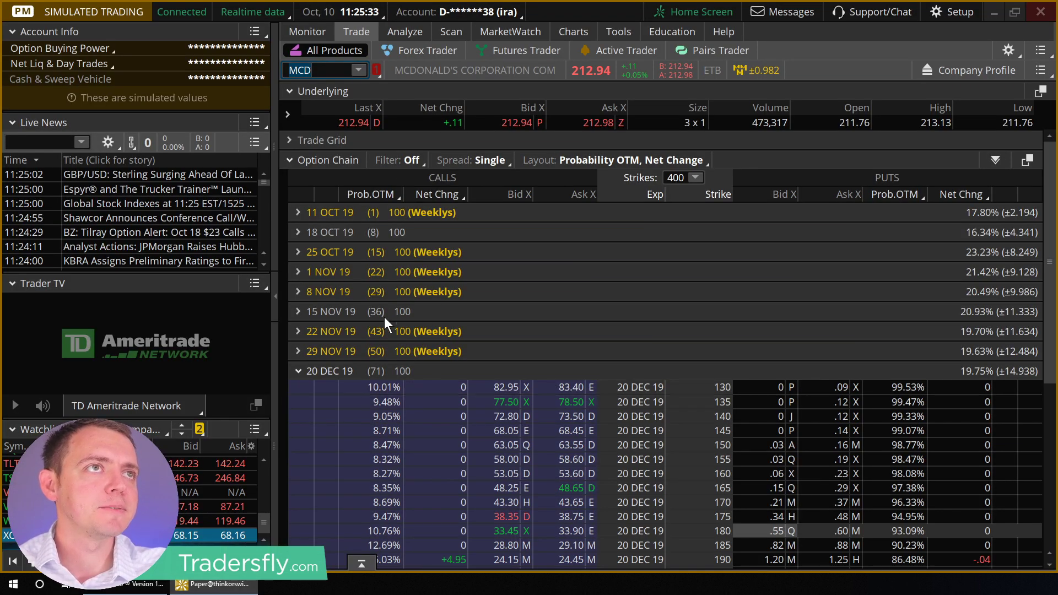
pyautogui.scroll(-2, 384, 316)
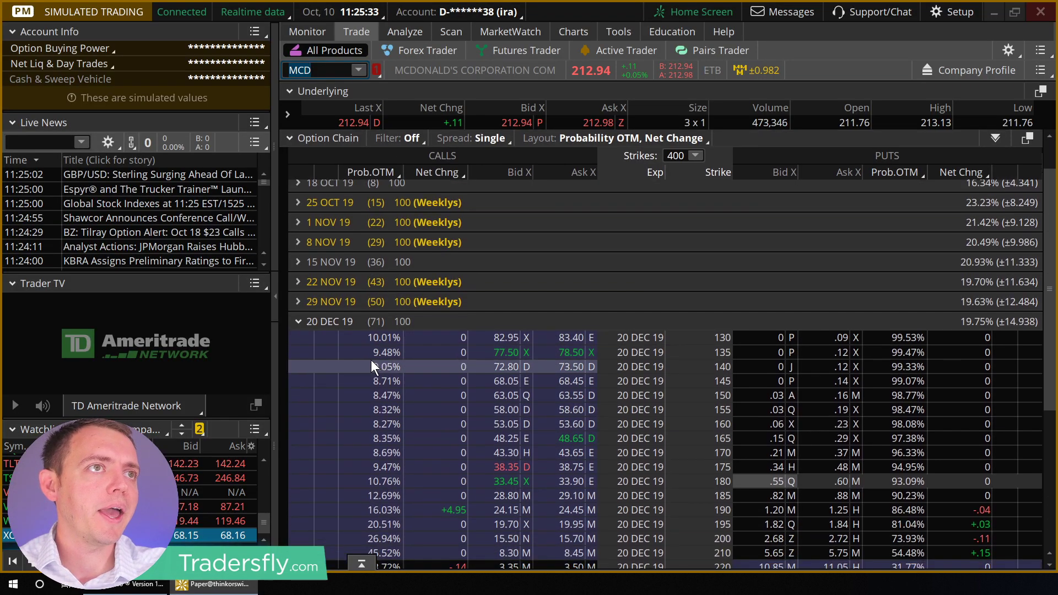
pyautogui.click(298, 262)
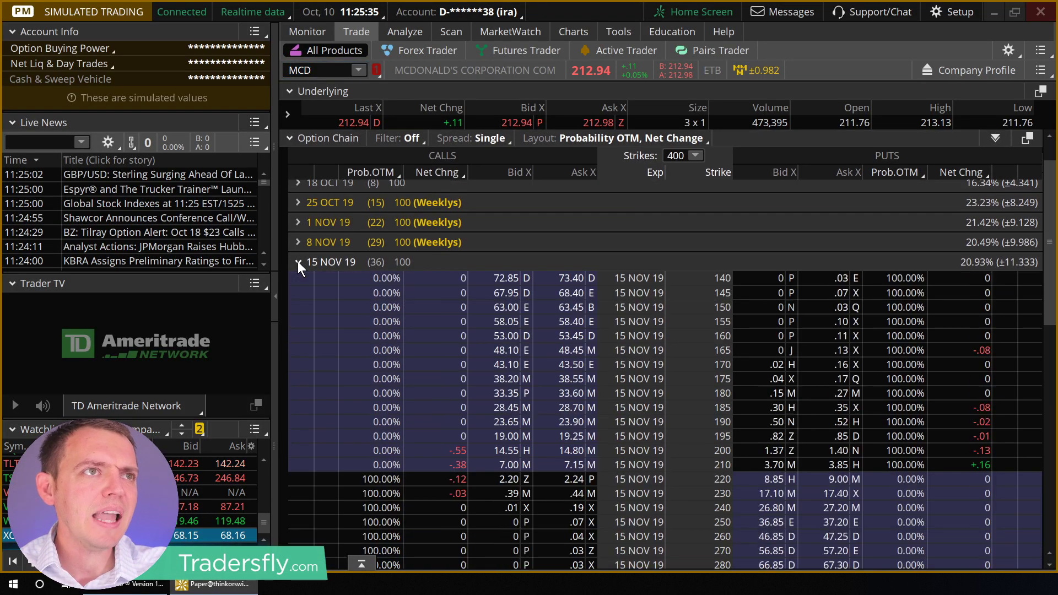
pyautogui.rightClick(574, 479)
pyautogui.moveTo(640, 298)
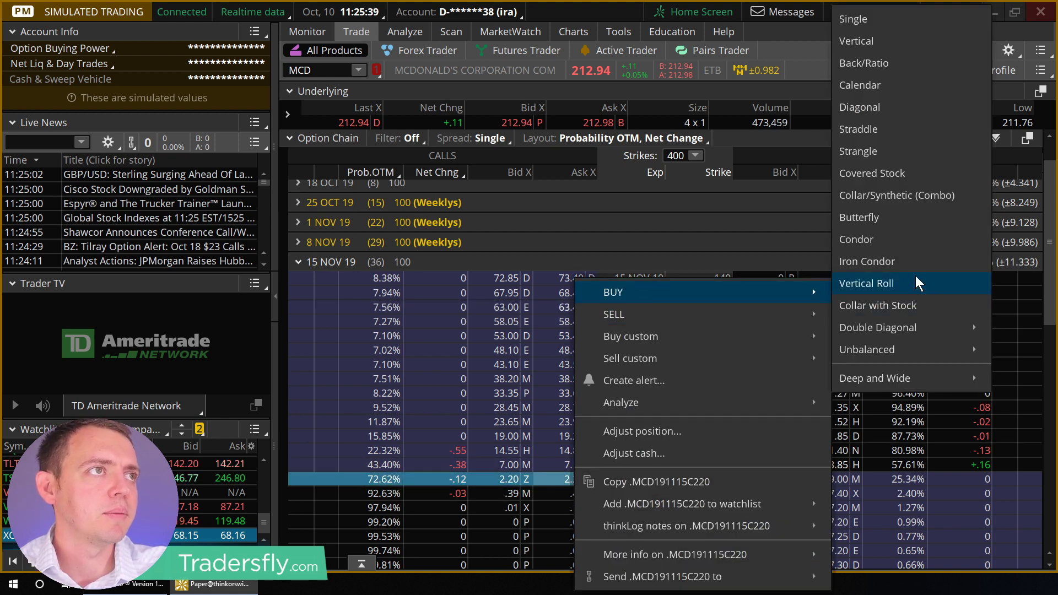
pyautogui.click(889, 111)
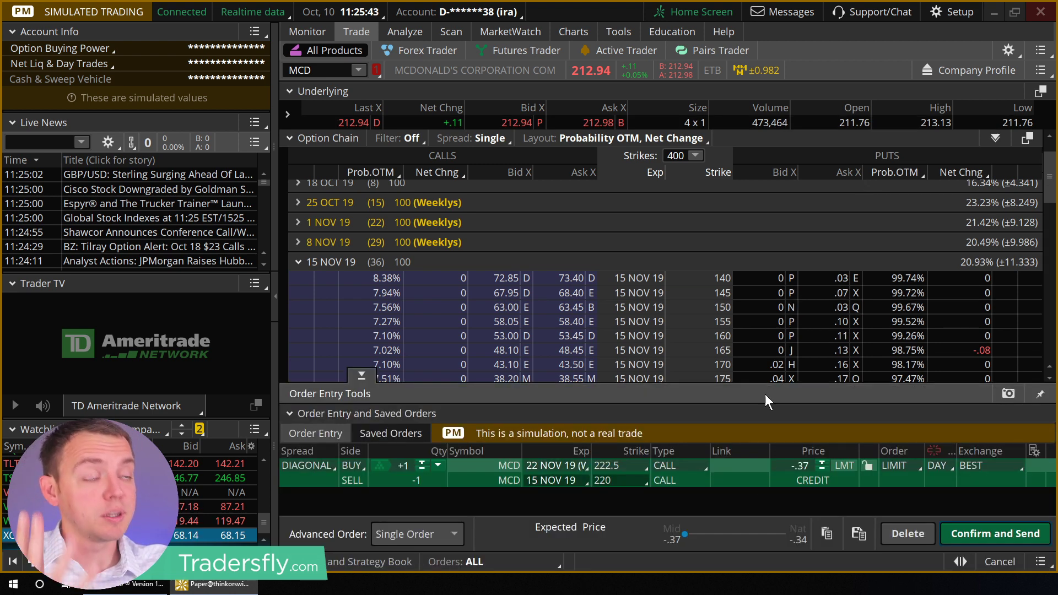
# Collapse the 15 NOV 19 chain and set the bought MCD call leg to 20 DEC 19 with strike 220.
pyautogui.click(298, 262)
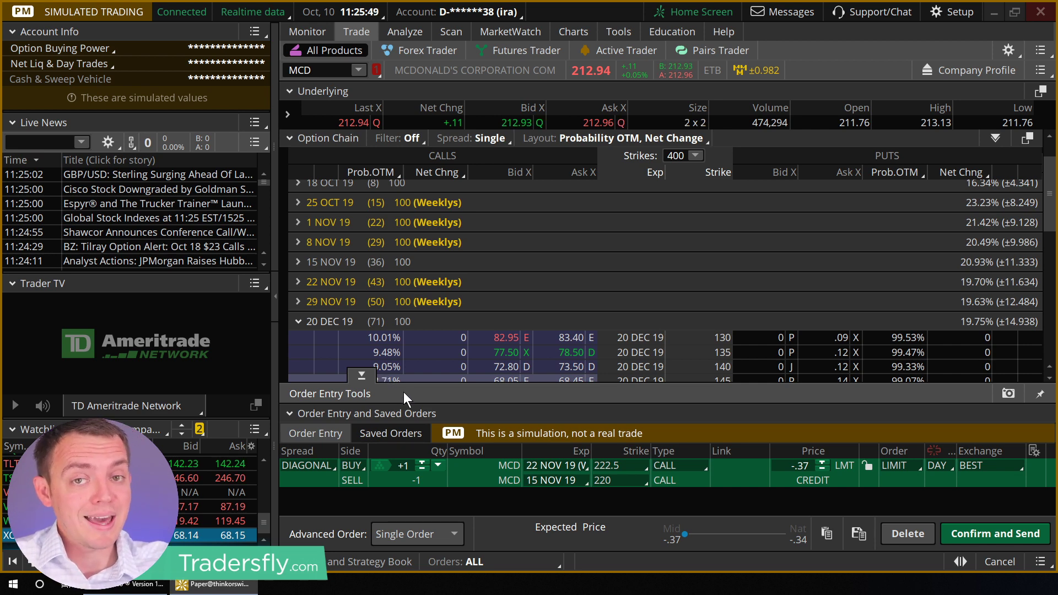
pyautogui.click(554, 467)
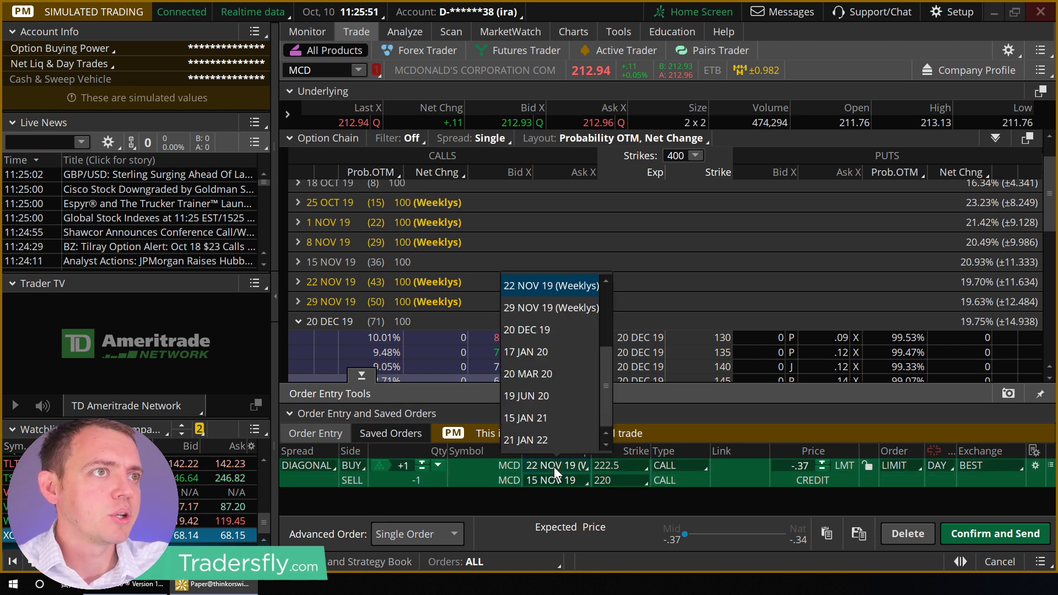
pyautogui.click(550, 326)
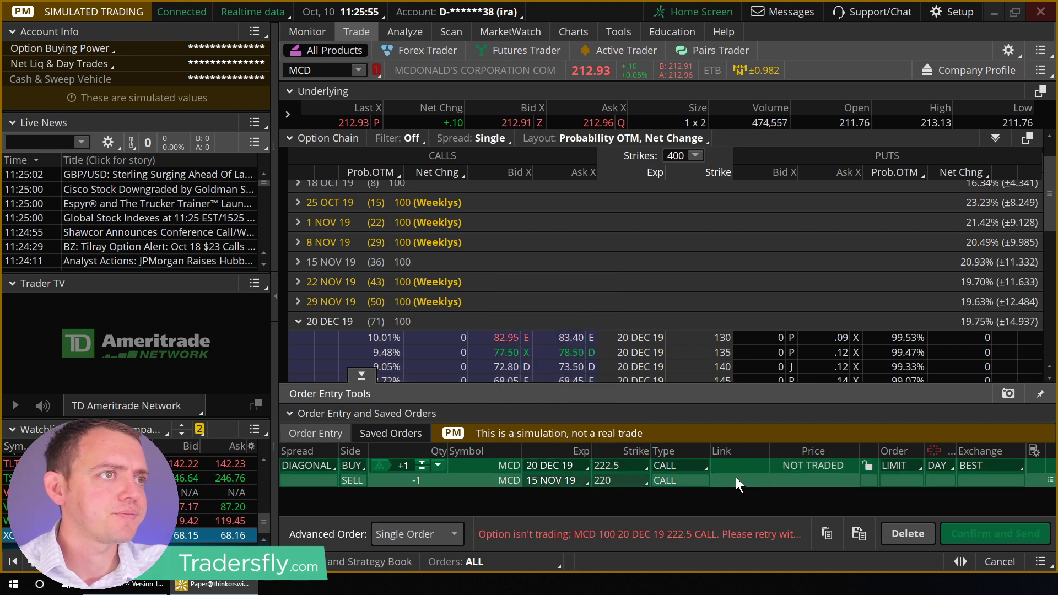
pyautogui.click(611, 465)
pyautogui.click(616, 428)
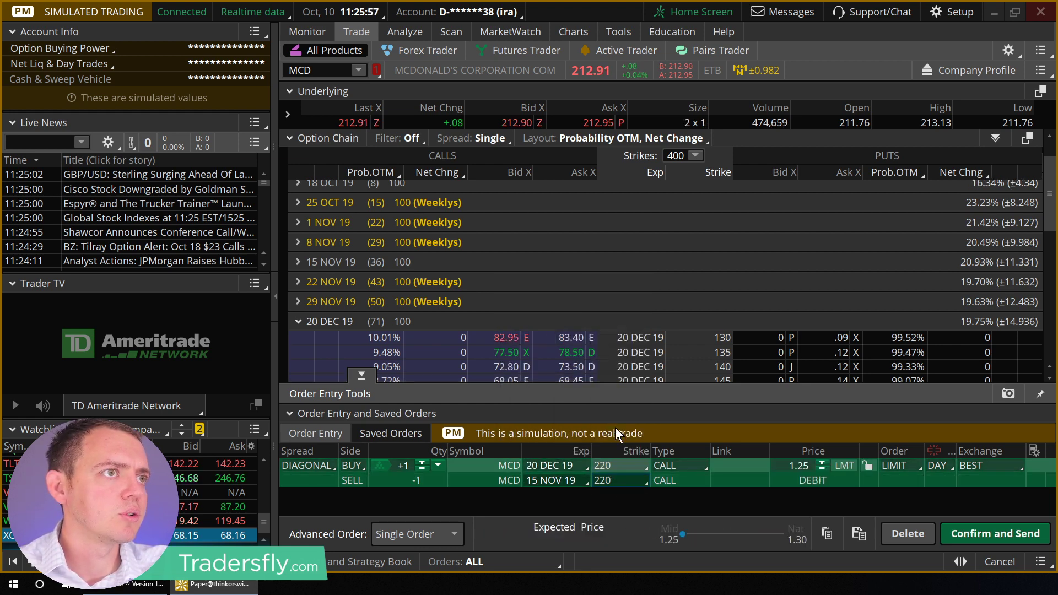
# Analyze the MCD diagonal call trade in the risk profile and bring the full profit peak into view.
pyautogui.rightClick(744, 472)
pyautogui.click(791, 467)
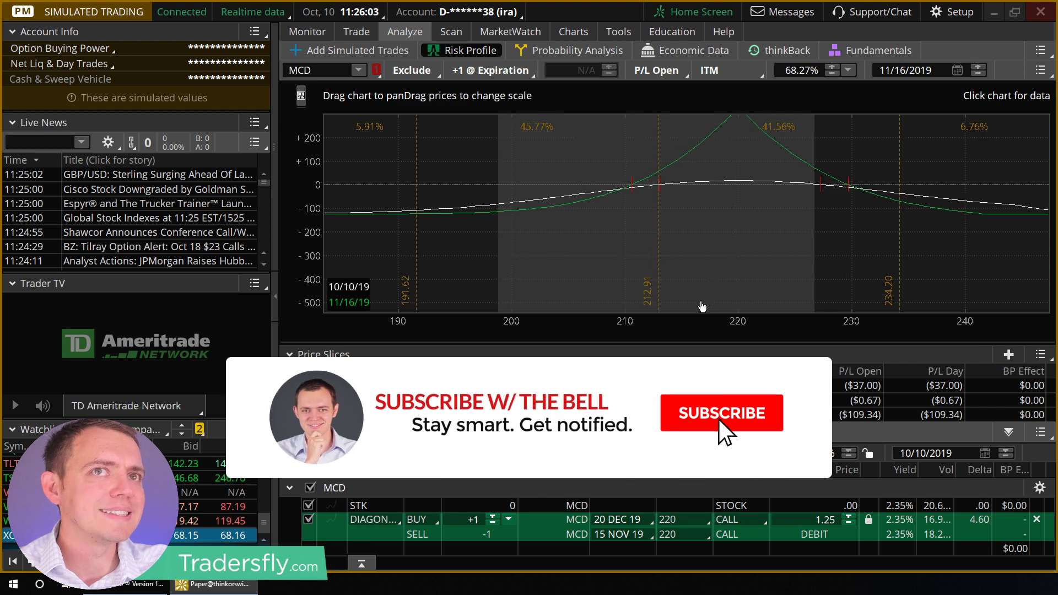
pyautogui.click(677, 335)
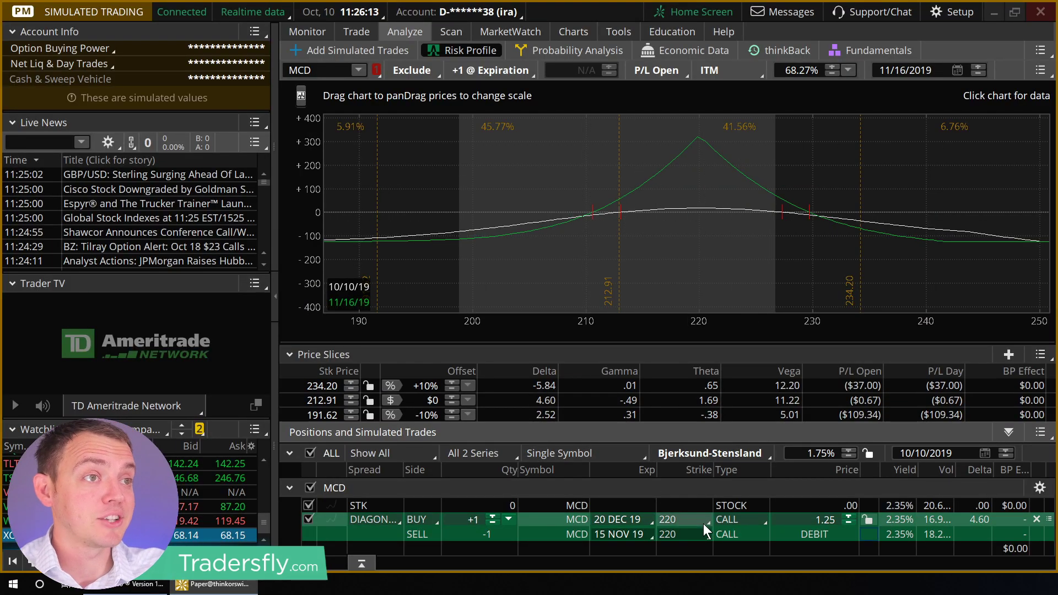
# Try a 215 strike on the bought 20 DEC 19 MCD leg, and set it back to 220.
pyautogui.click(679, 522)
pyautogui.scroll(1, 678, 353)
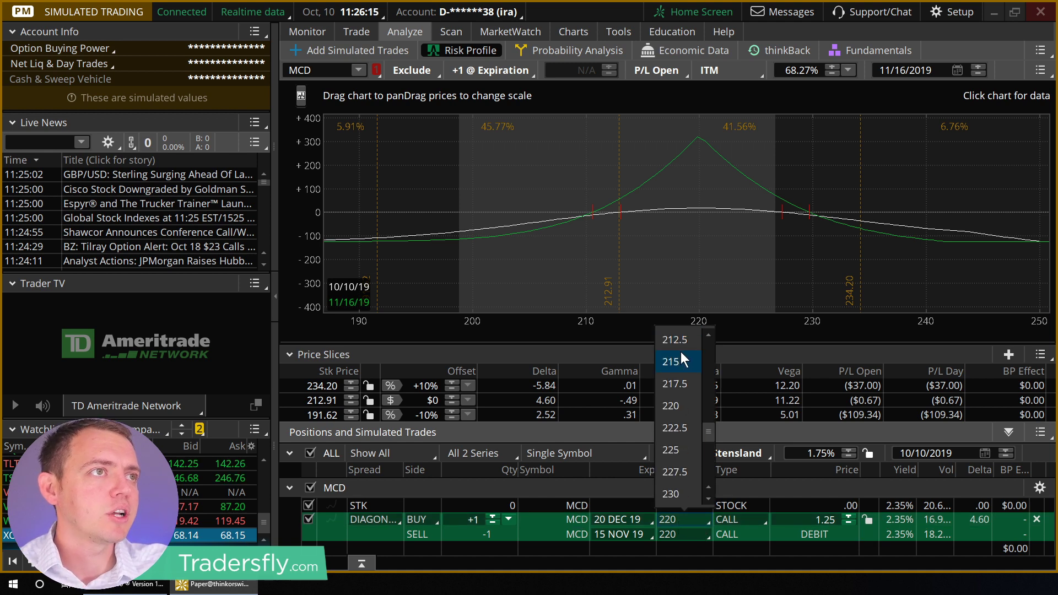
pyautogui.click(675, 360)
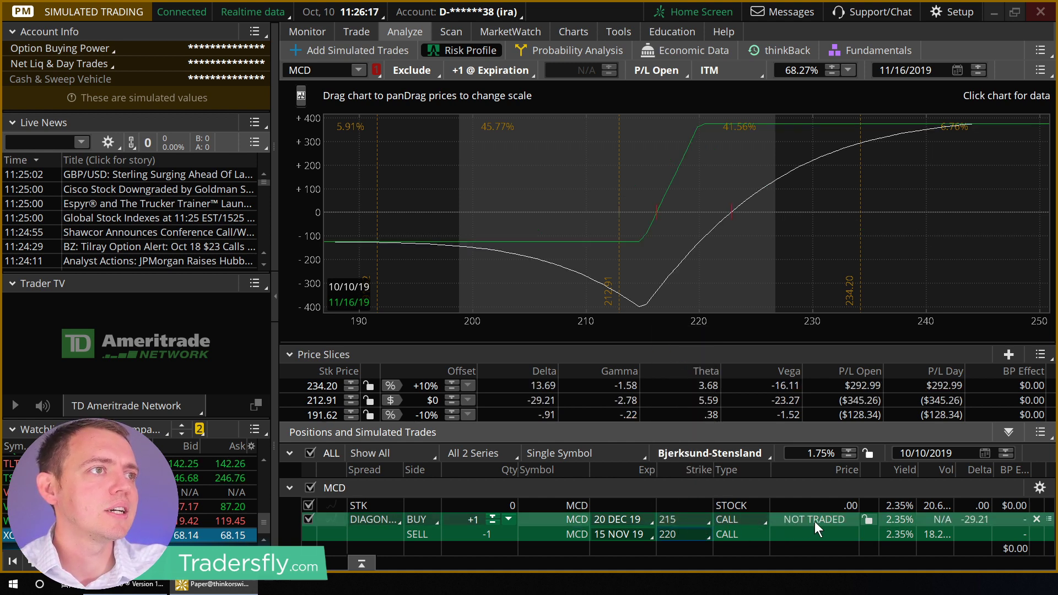
pyautogui.click(692, 521)
pyautogui.scroll(-1, 687, 500)
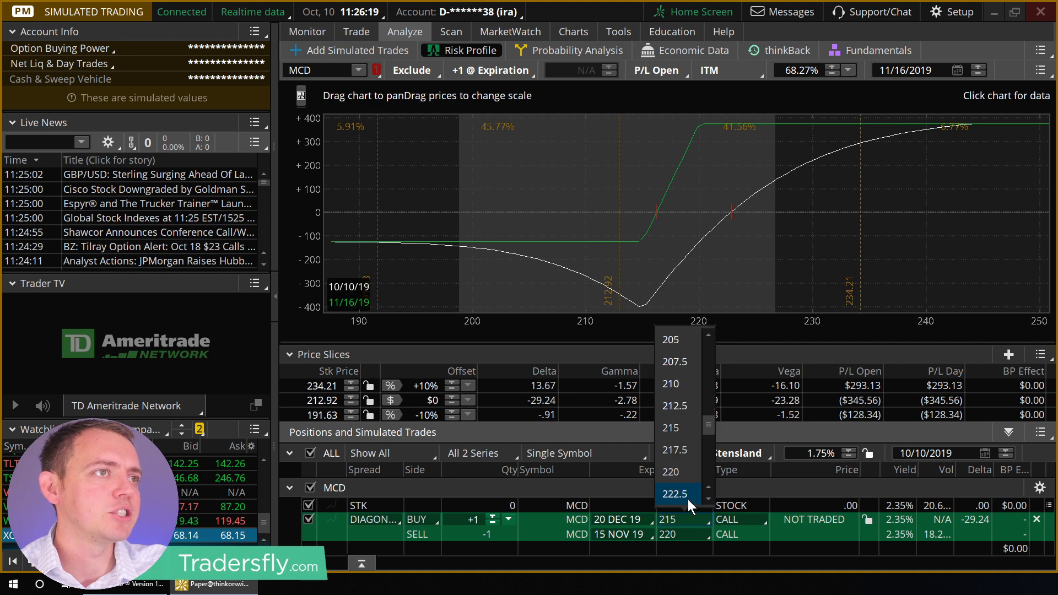
pyautogui.click(680, 476)
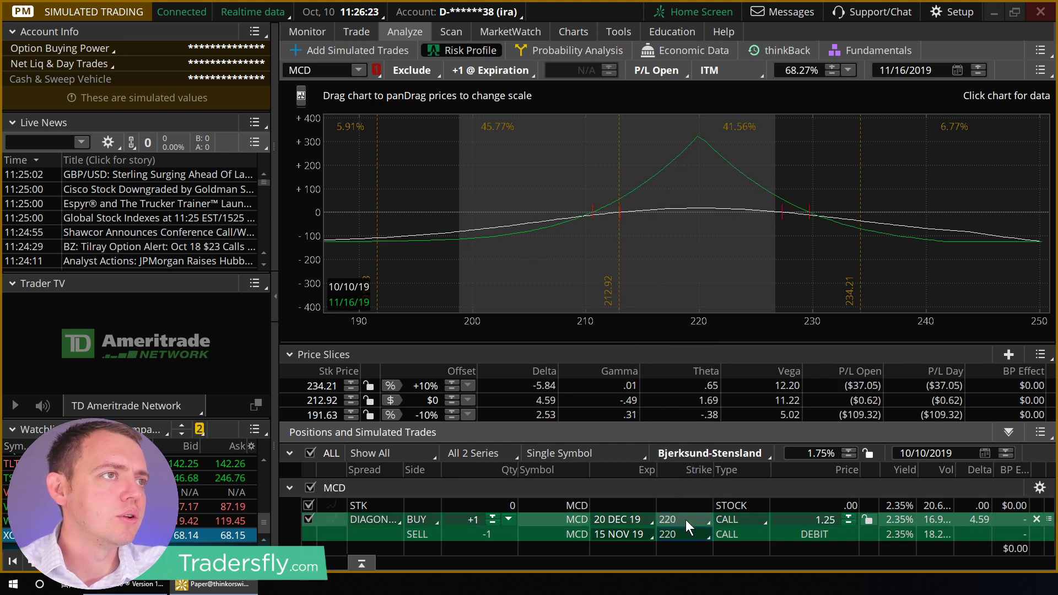
# Review the available 20 DEC 19 MCD call strikes in the option chain and return to the risk profile.
pyautogui.click(351, 30)
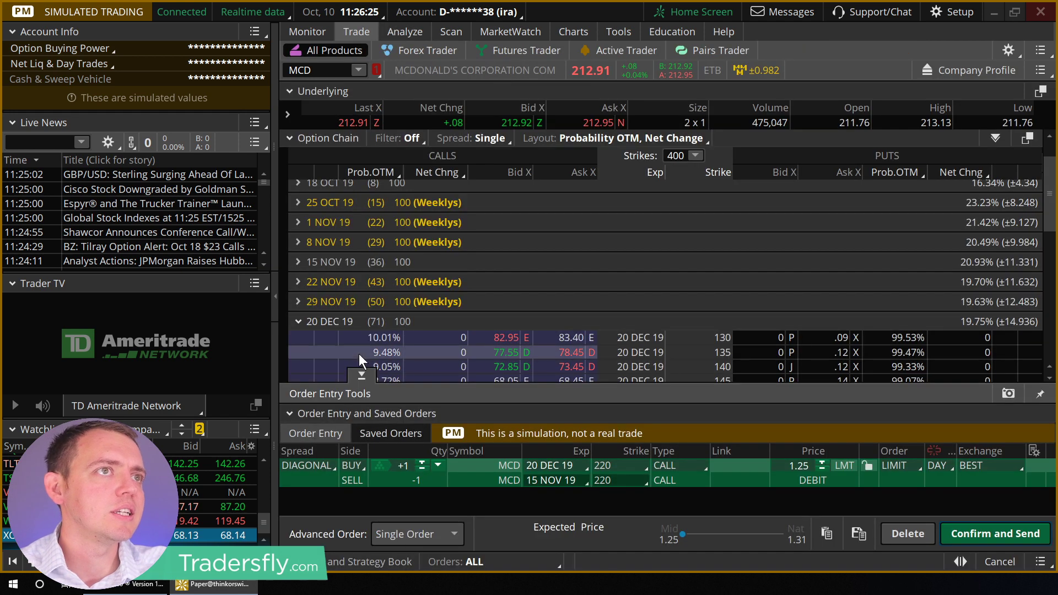
pyautogui.click(363, 377)
pyautogui.scroll(-1, 695, 498)
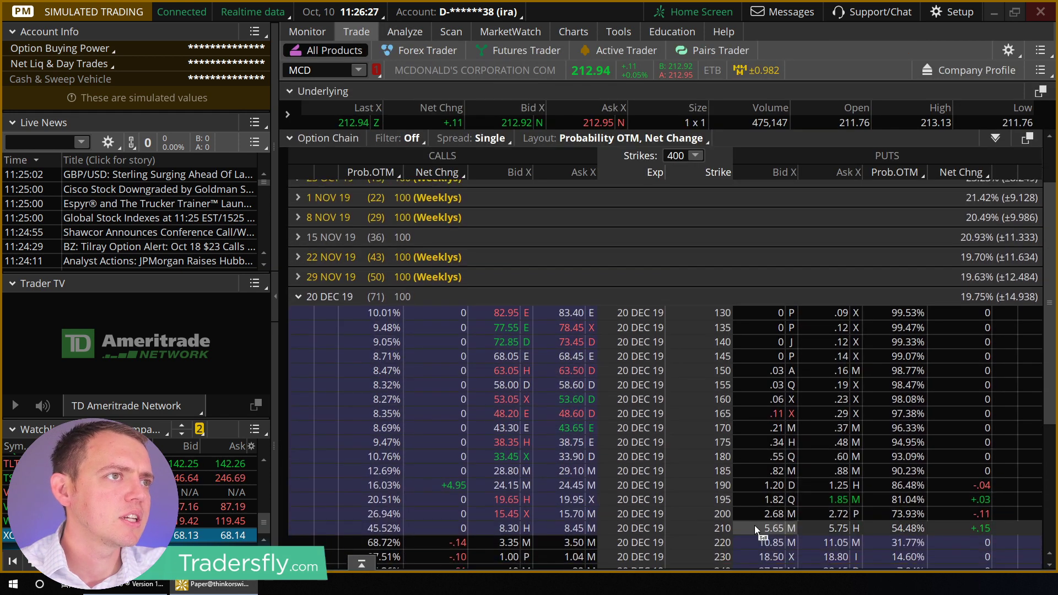
pyautogui.scroll(-2, 736, 491)
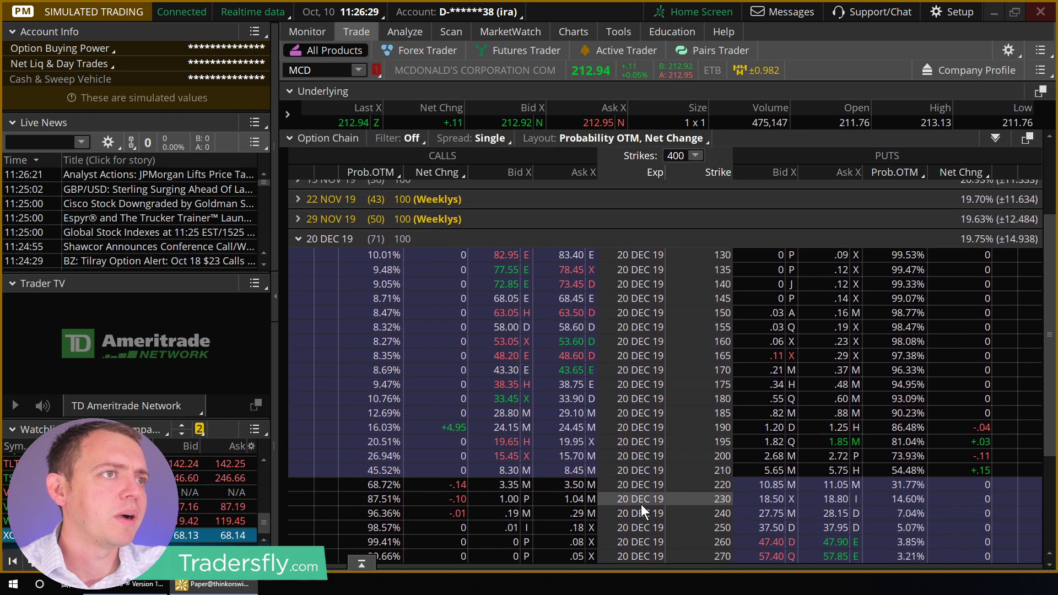
pyautogui.click(406, 32)
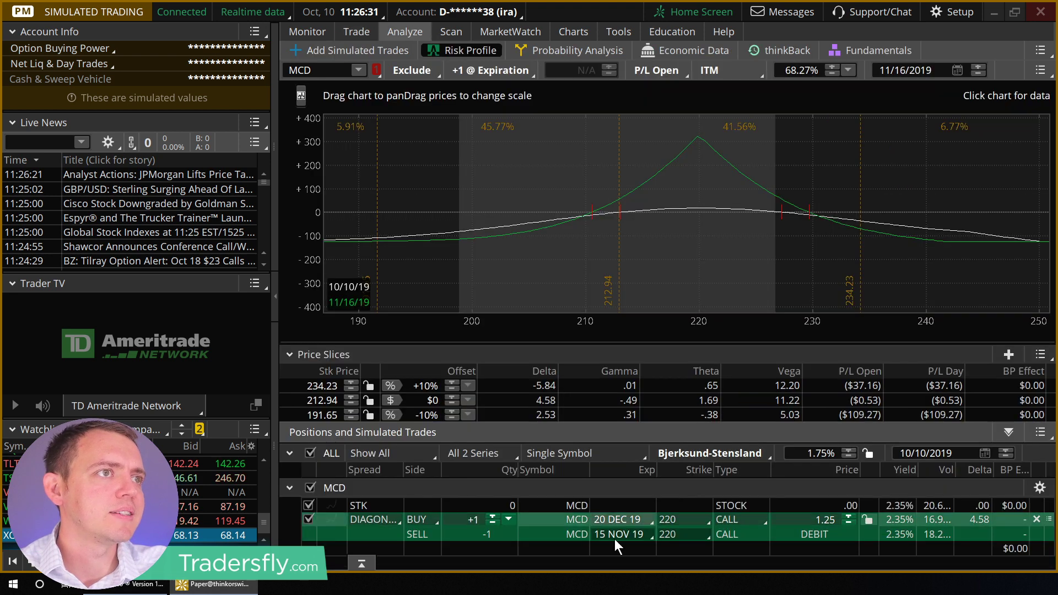
# Try a 210 strike on the bought 20 DEC 19 MCD leg and rescale the profit axis to fit the curve.
pyautogui.click(684, 521)
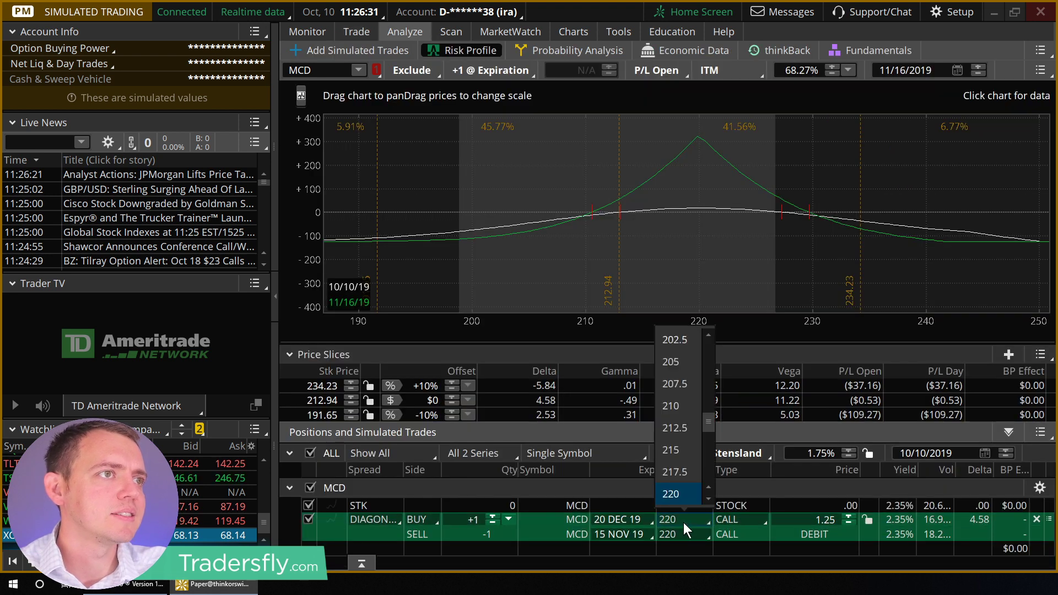
pyautogui.click(677, 408)
pyautogui.moveTo(314, 174); pyautogui.dragTo(342, 260)
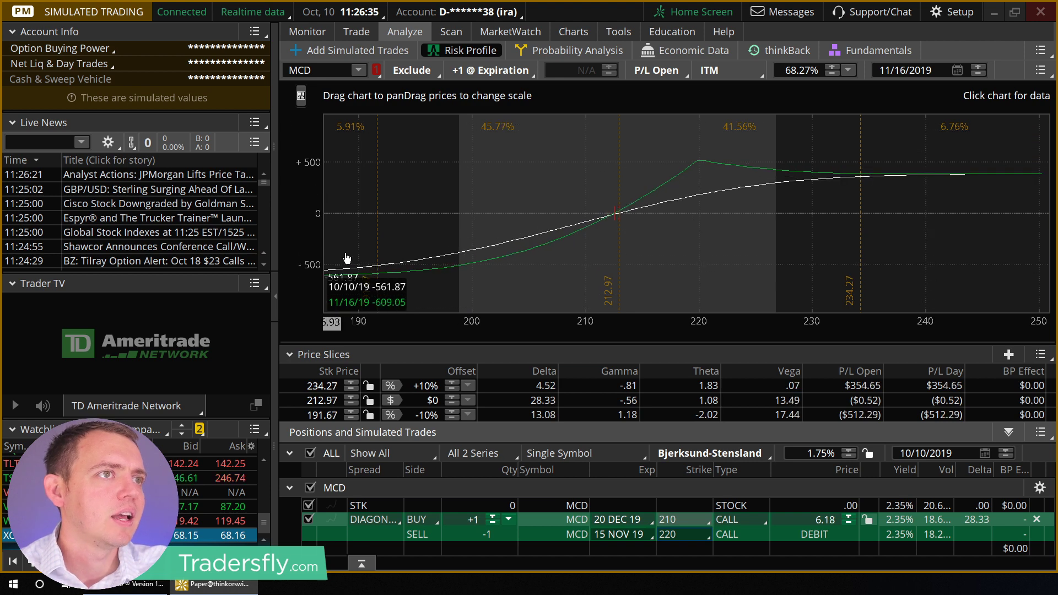
# Try a 200 strike on the bought 20 DEC 19 MCD leg, and set it back to 220.
pyautogui.click(689, 520)
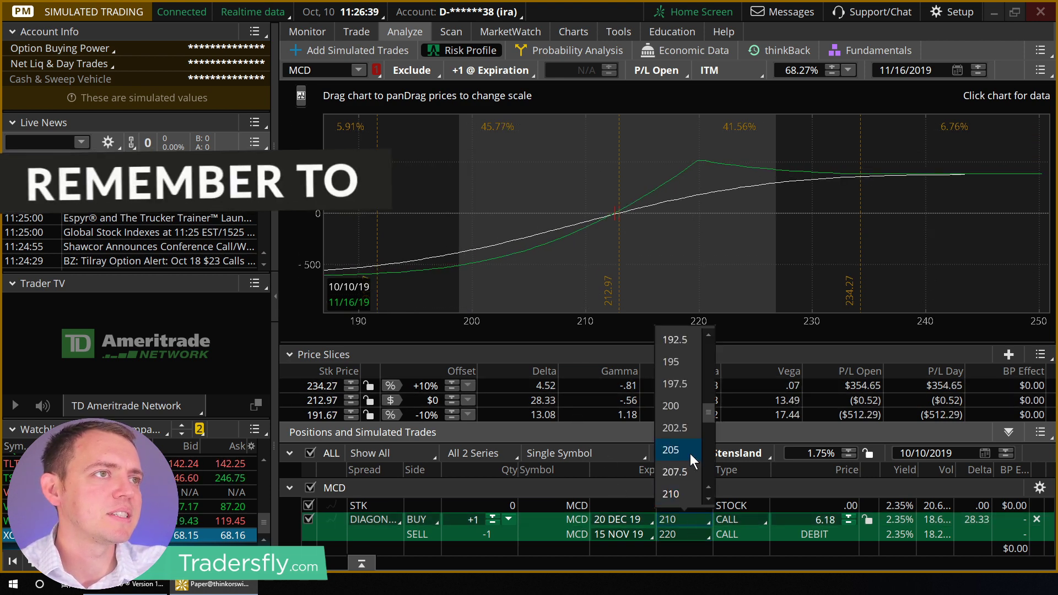
pyautogui.click(680, 409)
pyautogui.click(668, 520)
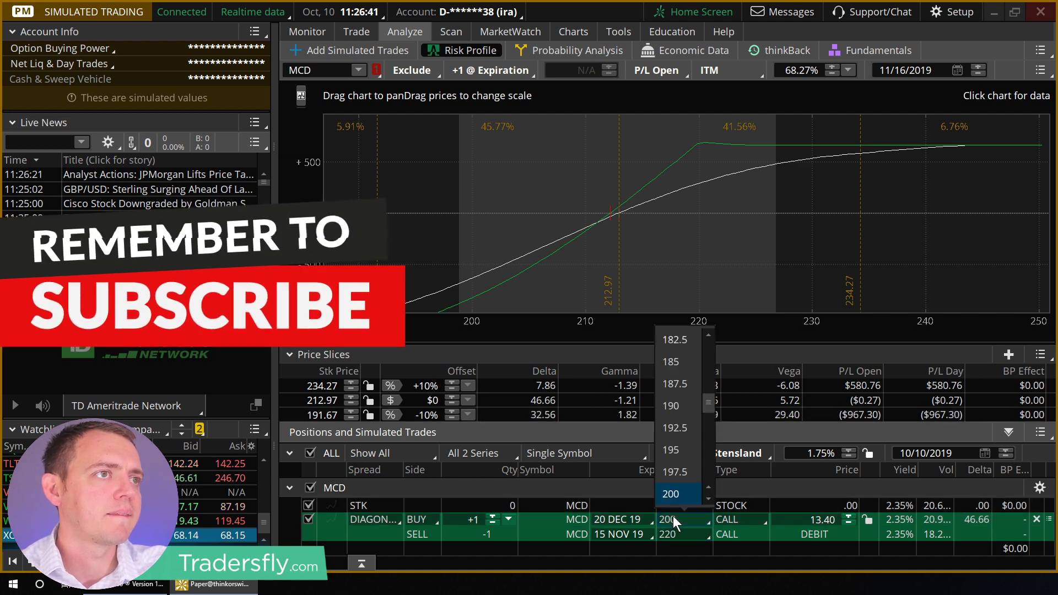
pyautogui.click(676, 521)
pyautogui.click(676, 520)
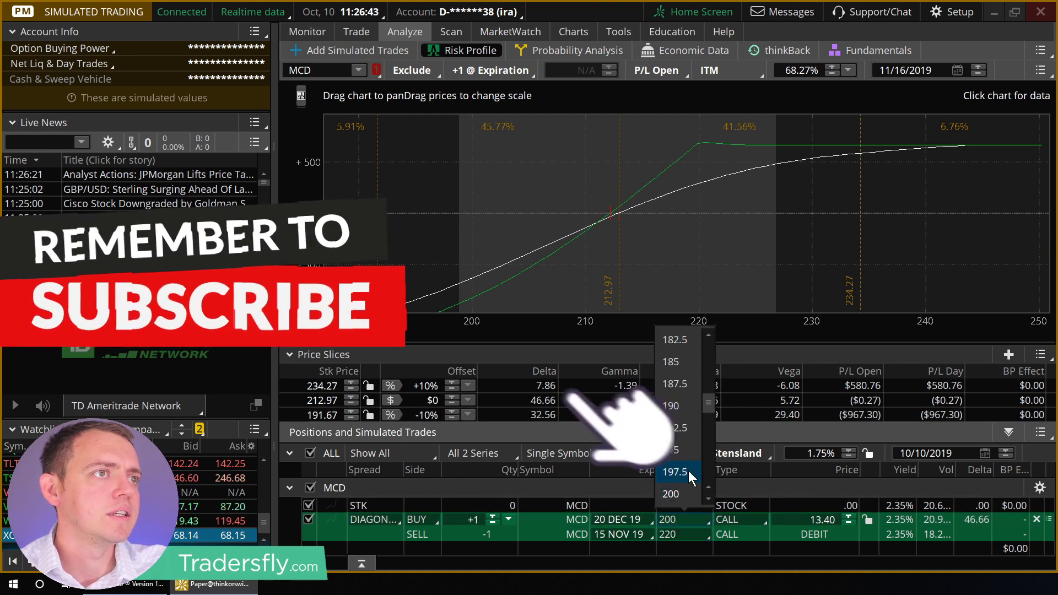
pyautogui.scroll(-2, 689, 441)
pyautogui.click(671, 472)
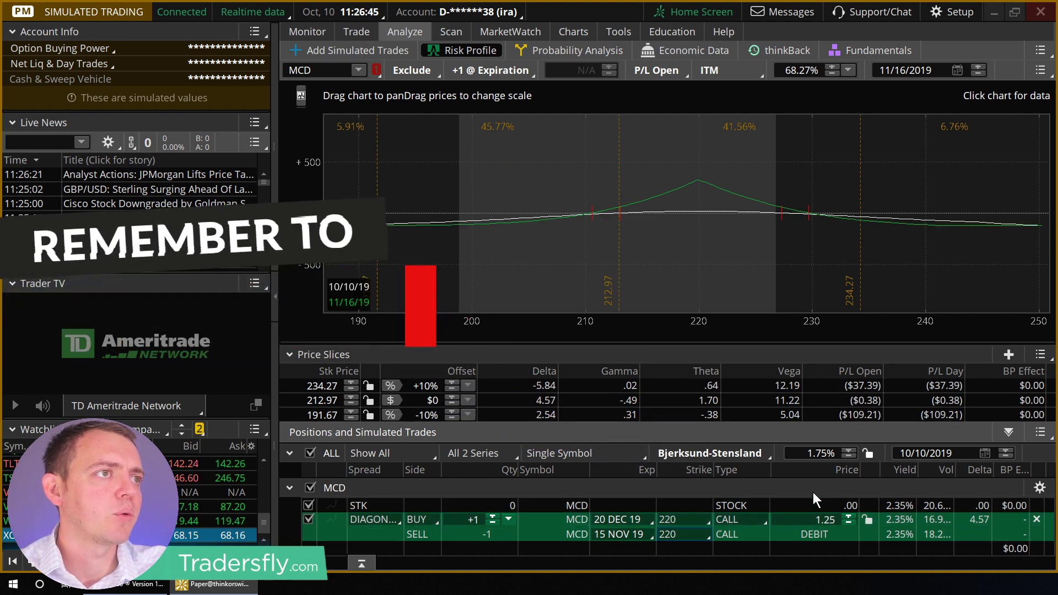
# Stretch the profit axis and shift the middle price slice to about 208, then return it to the current price.
pyautogui.moveTo(298, 177); pyautogui.dragTo(302, 147)
pyautogui.click(563, 221)
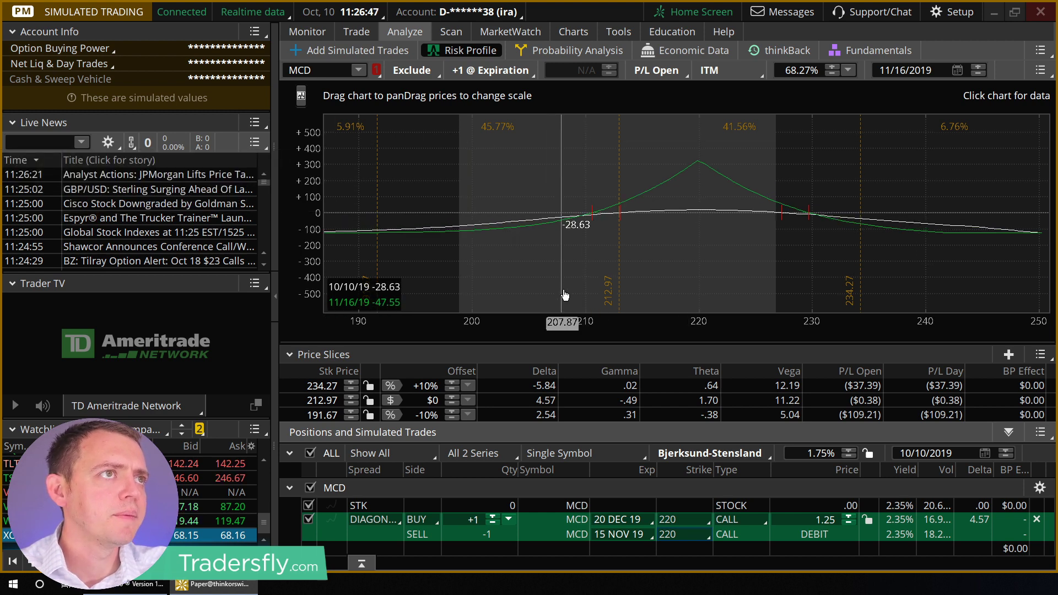
pyautogui.click(369, 401)
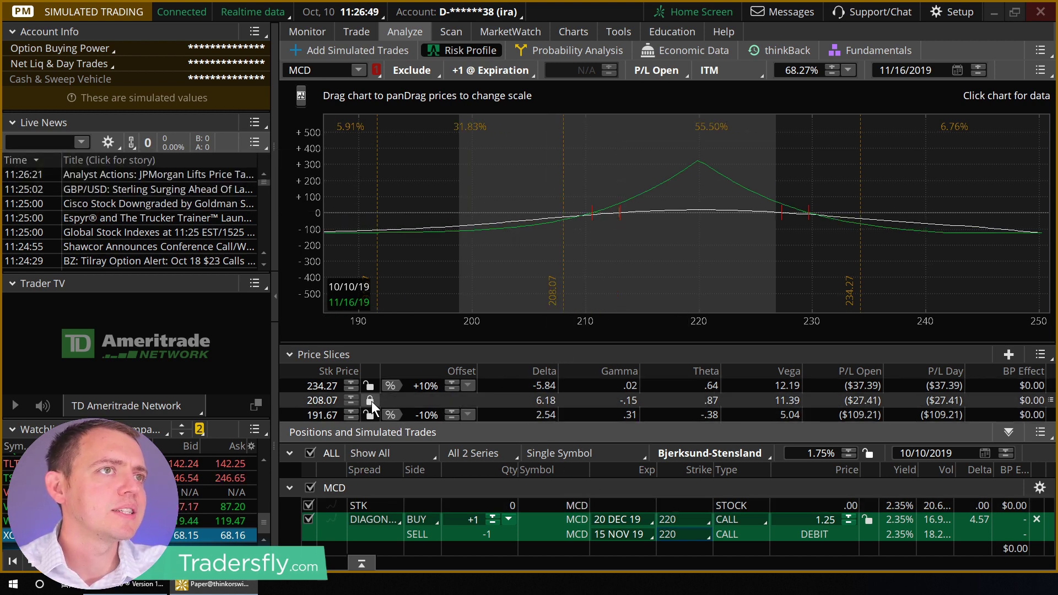
# Set the bought 20 DEC 19 and sold 15 NOV 19 MCD call legs both to strike 230.
pyautogui.click(670, 521)
pyautogui.scroll(-1, 683, 483)
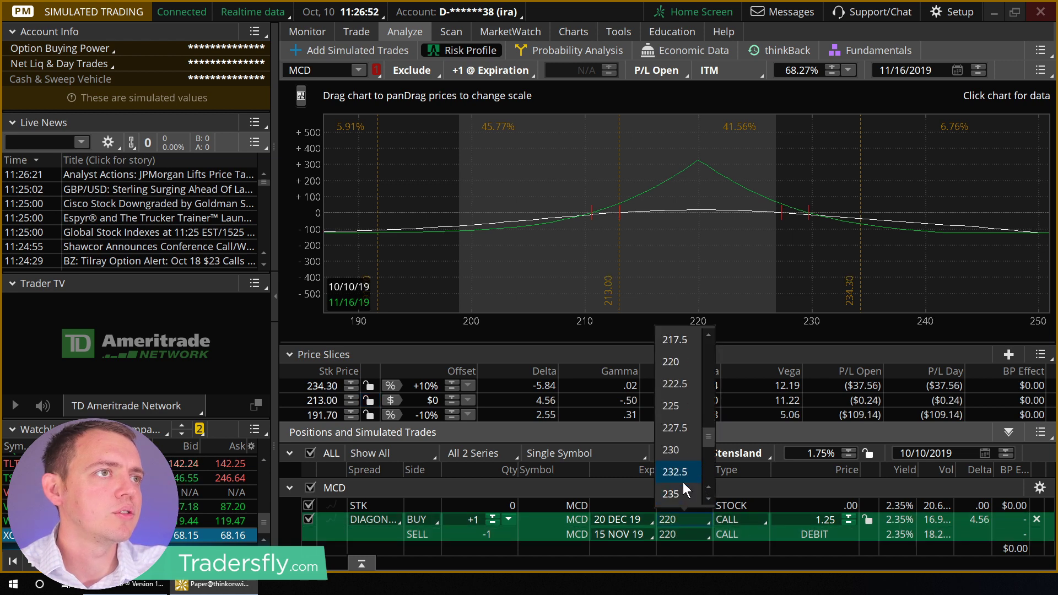
pyautogui.click(677, 451)
pyautogui.click(678, 532)
pyautogui.scroll(-2, 687, 483)
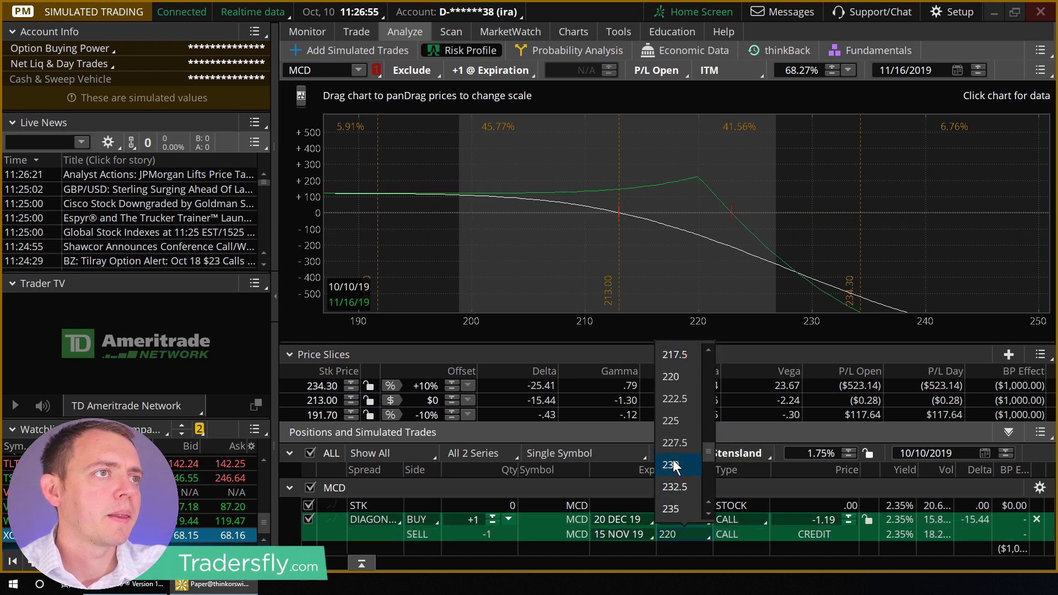
pyautogui.click(674, 465)
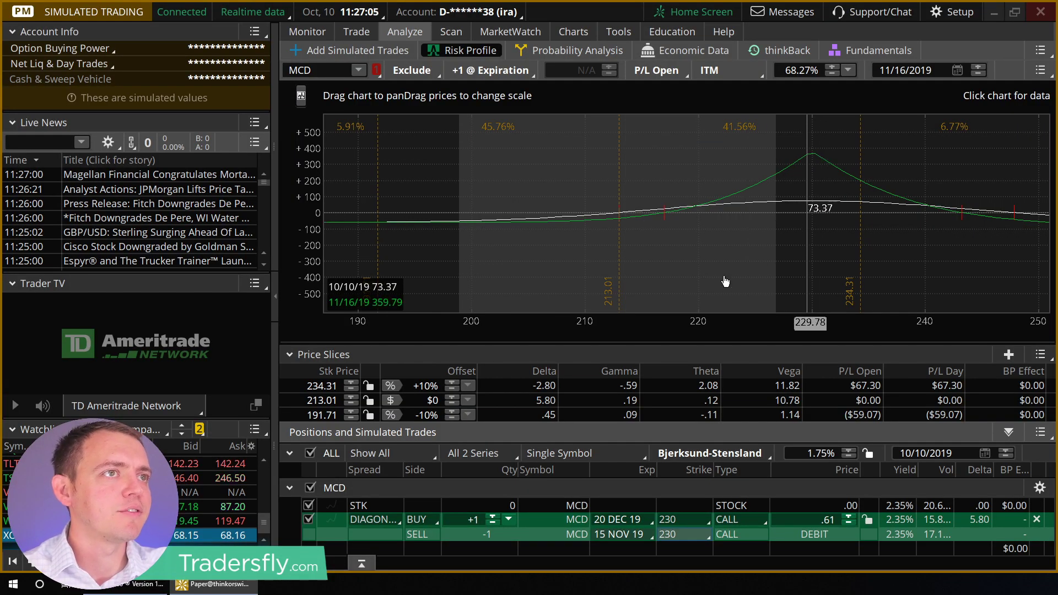
# Increase the 230-strike MCD diagonal's quantity to 5 contracts per leg.
pyautogui.click(493, 516)
pyautogui.click(494, 516)
pyautogui.click(493, 516)
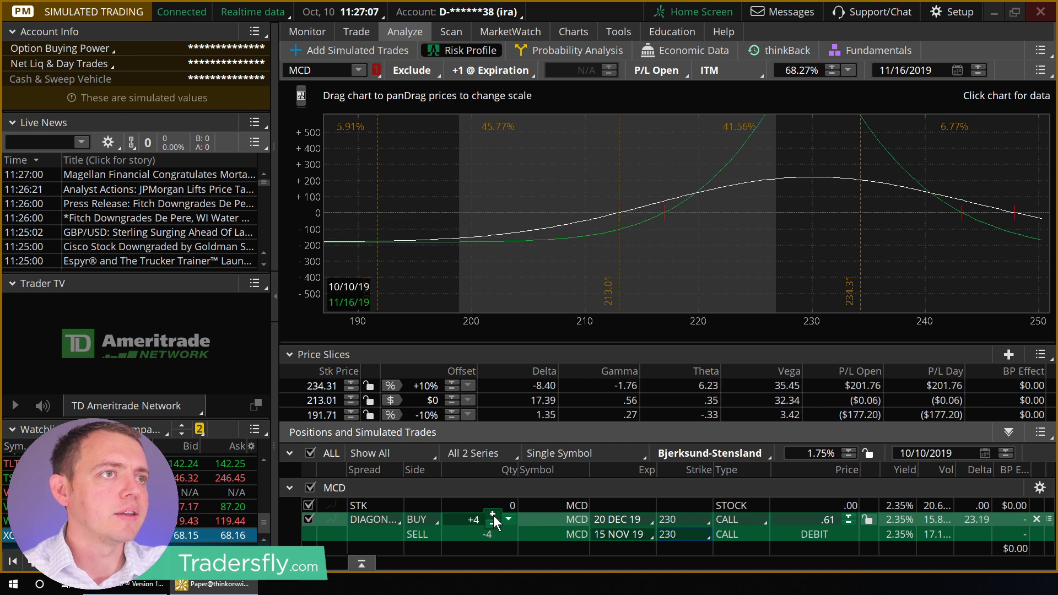
pyautogui.click(493, 515)
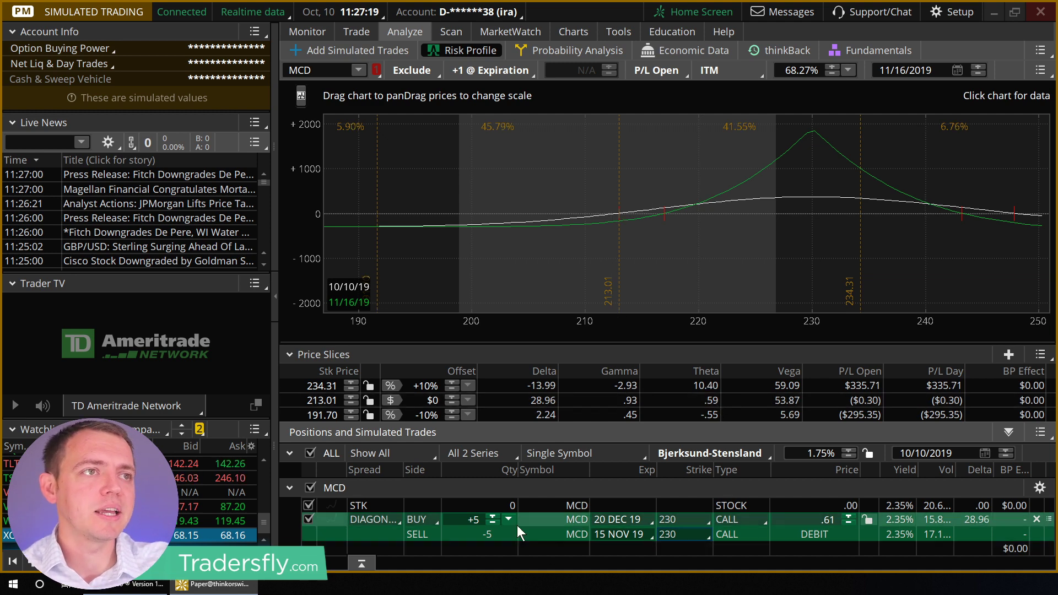
# Try raising the 230-strike MCD diagonal's quantity step by step to 15 contracts.
pyautogui.click(493, 514)
pyautogui.click(493, 515)
pyautogui.click(493, 514)
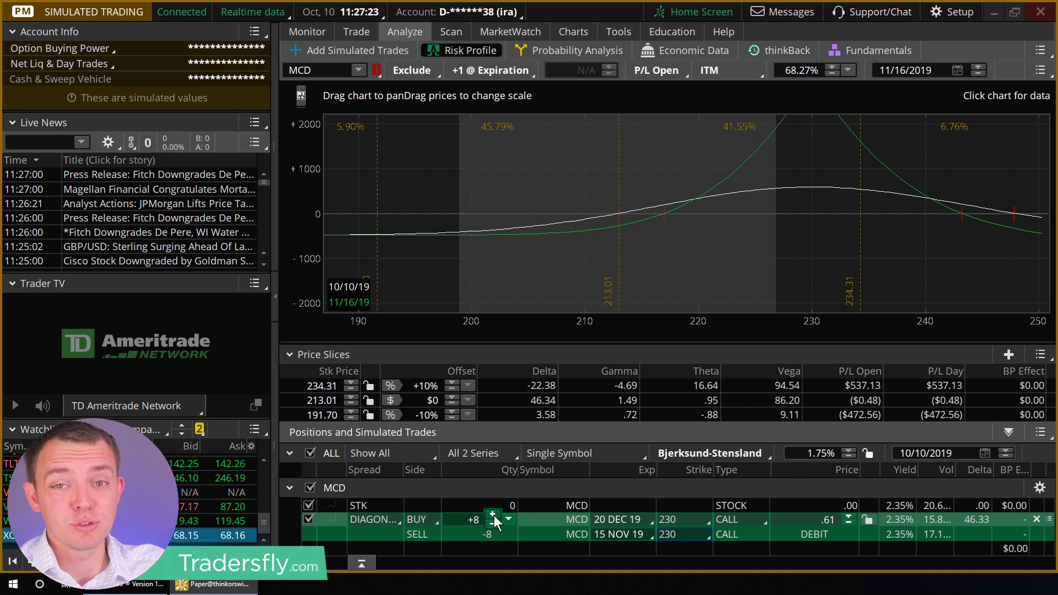
pyautogui.click(493, 515)
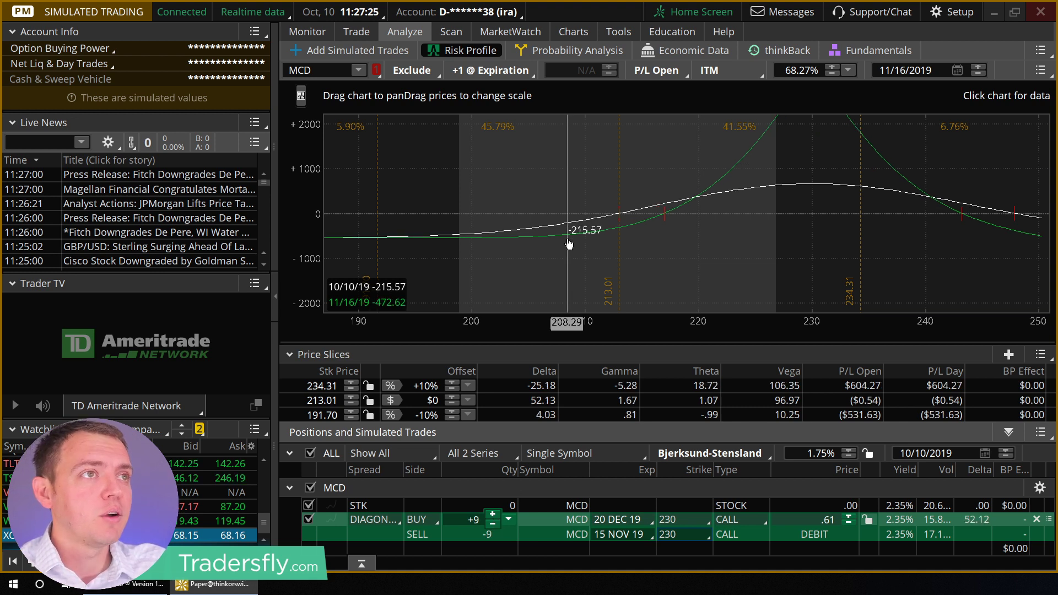
pyautogui.click(493, 514)
pyautogui.click(493, 514)
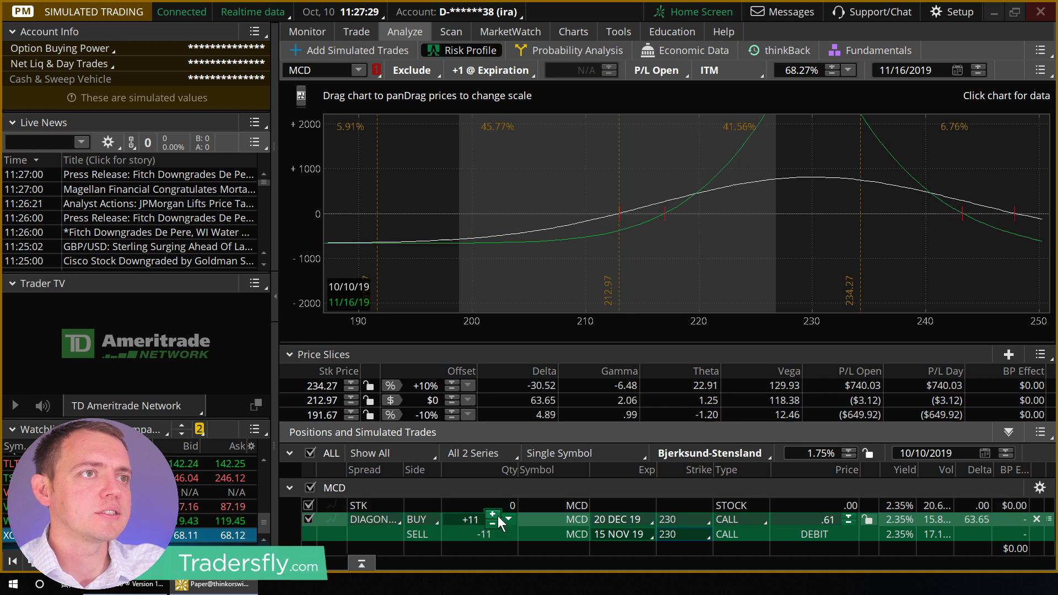
pyautogui.click(493, 513)
pyautogui.click(492, 514)
pyautogui.click(493, 514)
pyautogui.click(493, 514)
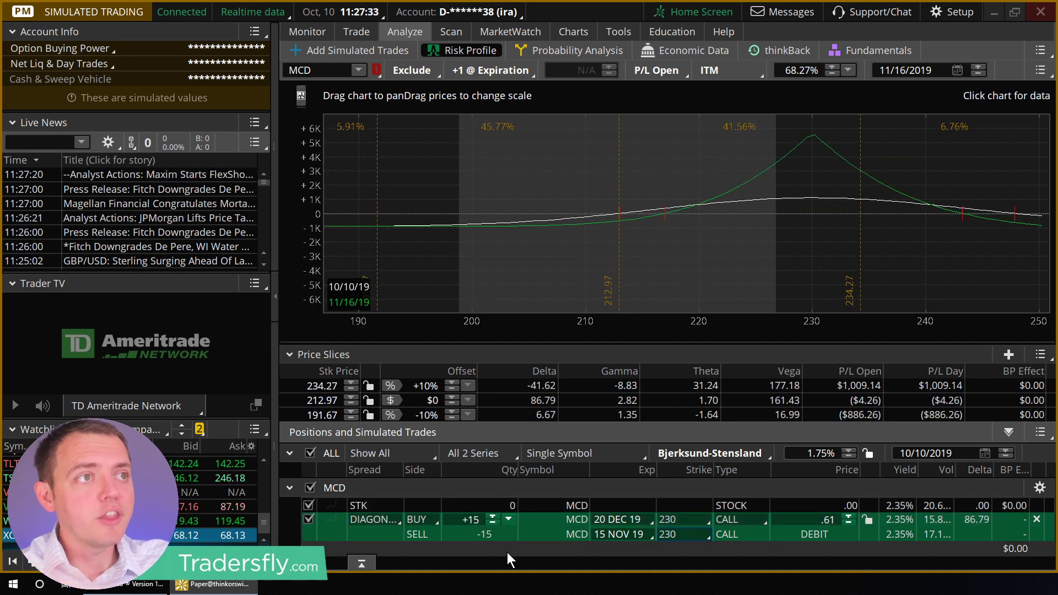
# Reduce the 230-strike MCD diagonal's quantity back to 5 contracts.
pyautogui.click(493, 524)
pyautogui.click(493, 525)
pyautogui.click(493, 525)
pyautogui.click(493, 524)
pyautogui.click(493, 525)
pyautogui.click(493, 525)
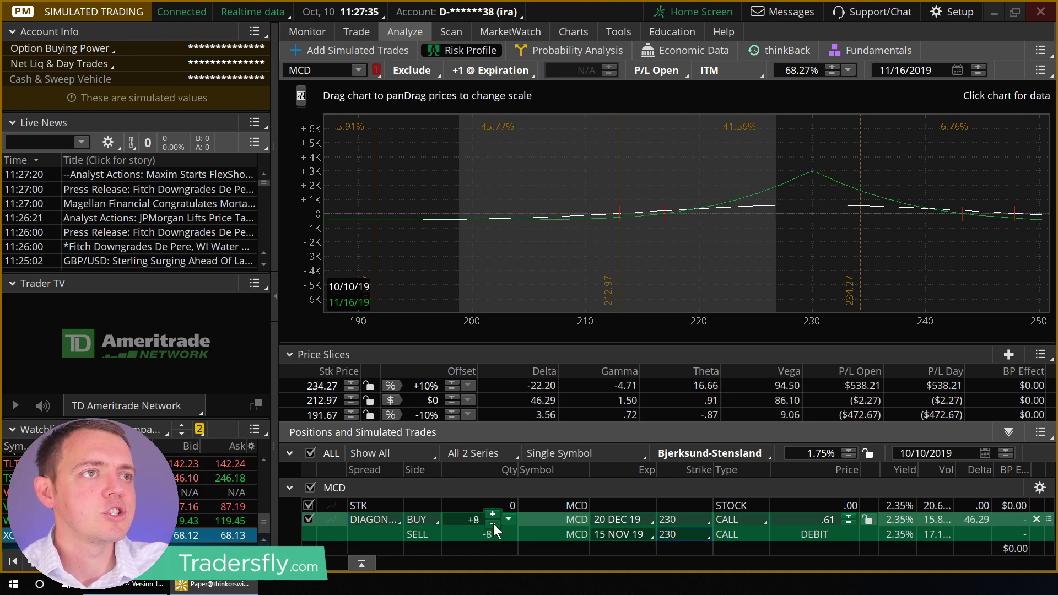
pyautogui.click(492, 524)
pyautogui.click(492, 524)
pyautogui.click(493, 524)
pyautogui.click(493, 524)
# Analyze a second copy of the MCD diagonal, unlock its price and set both its legs to strike 220.
pyautogui.rightClick(551, 534)
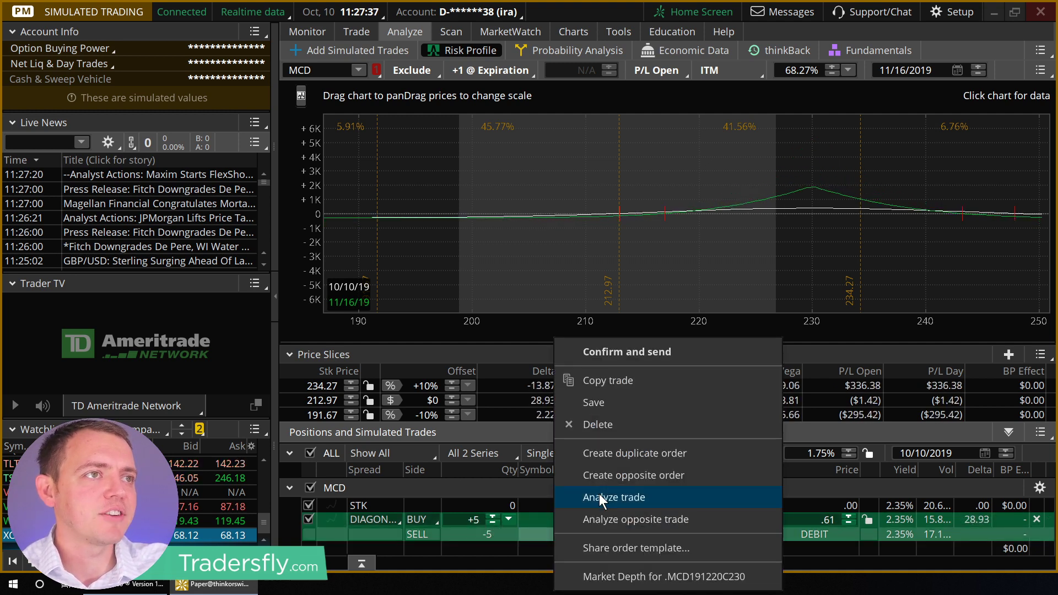
pyautogui.click(599, 495)
pyautogui.click(689, 549)
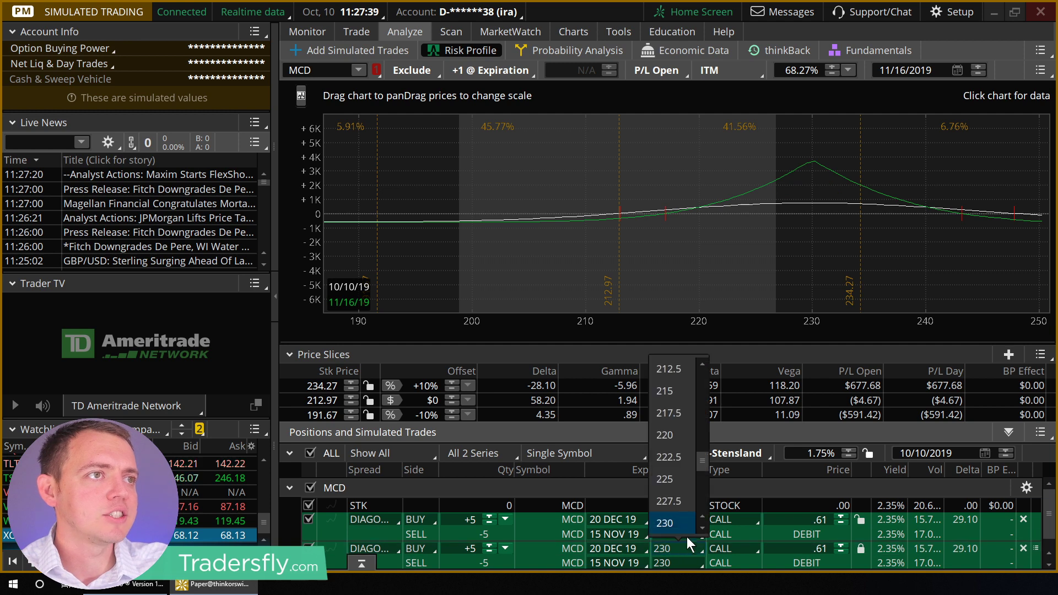
pyautogui.click(681, 502)
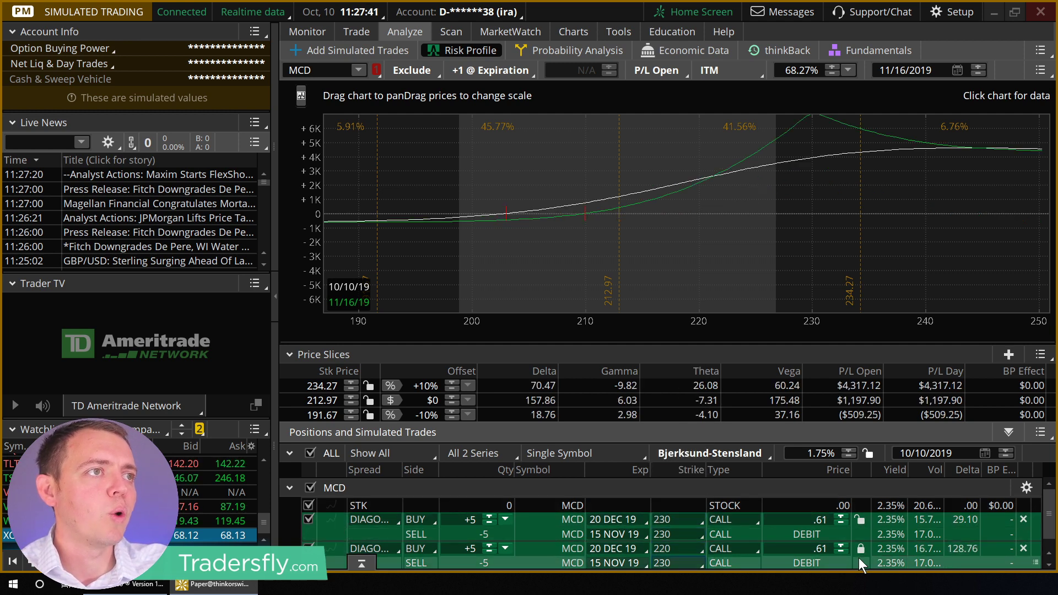
pyautogui.click(680, 563)
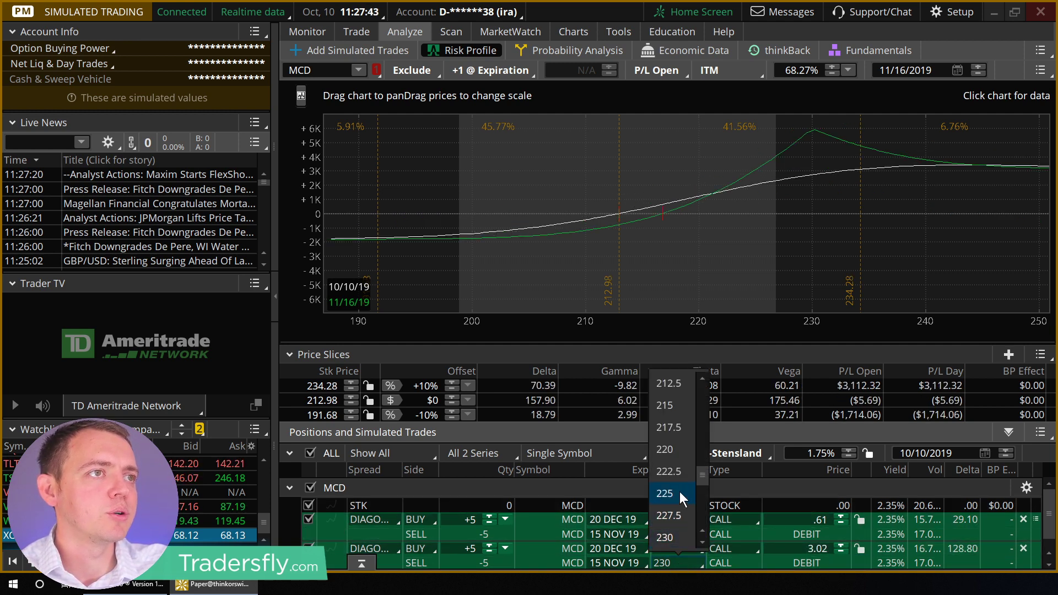
pyautogui.click(675, 450)
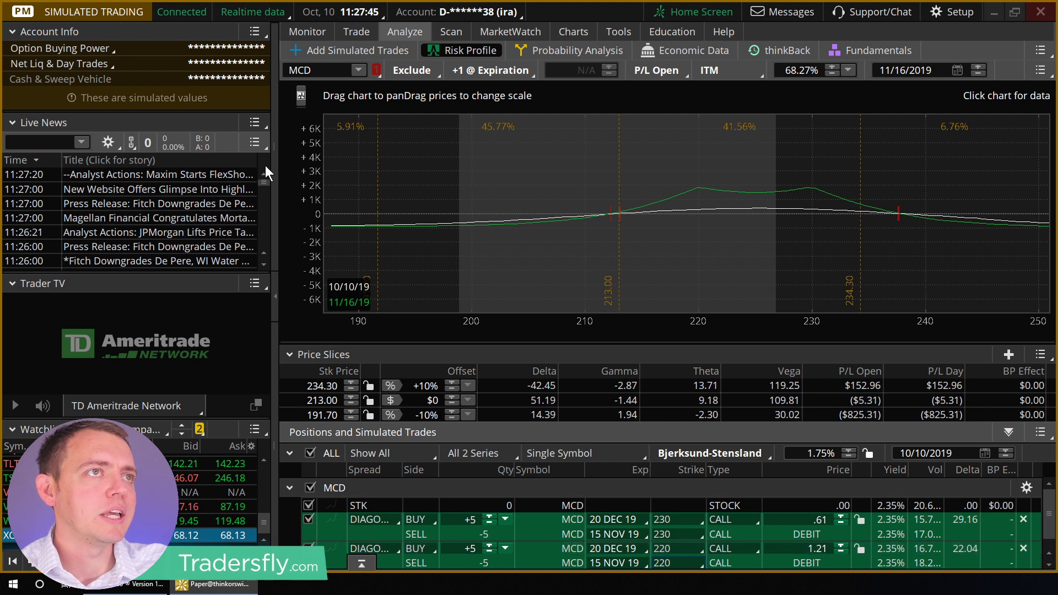
# Set the 220-strike MCD diagonal's quantity to 3 contracts.
pyautogui.click(490, 552)
pyautogui.click(489, 552)
pyautogui.click(489, 552)
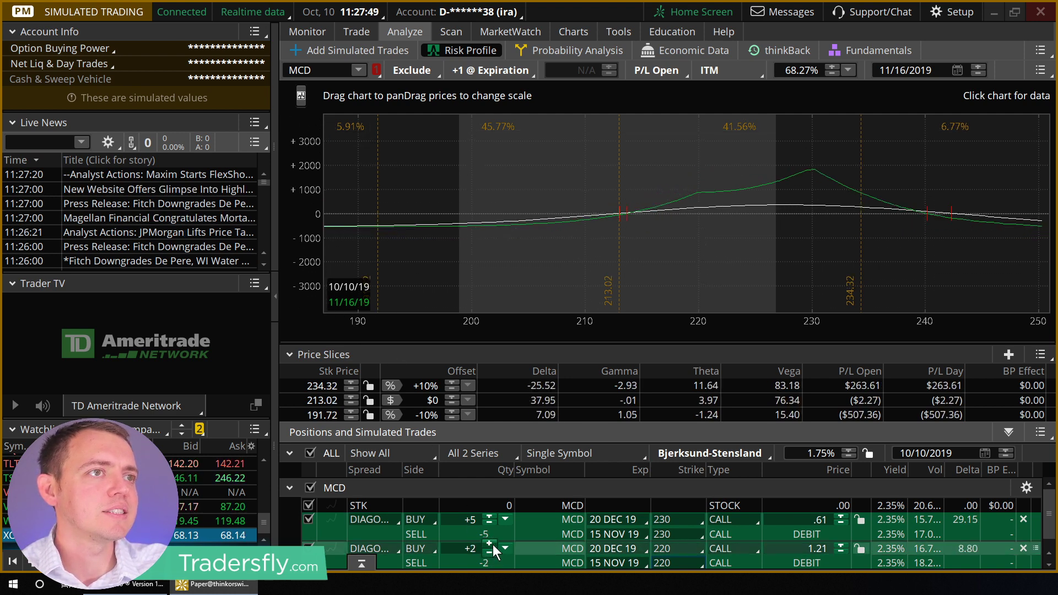
pyautogui.click(489, 544)
# Analyze another copy of the 220-strike MCD diagonal as a third simulated trade.
pyautogui.scroll(-1, 554, 544)
pyautogui.rightClick(541, 536)
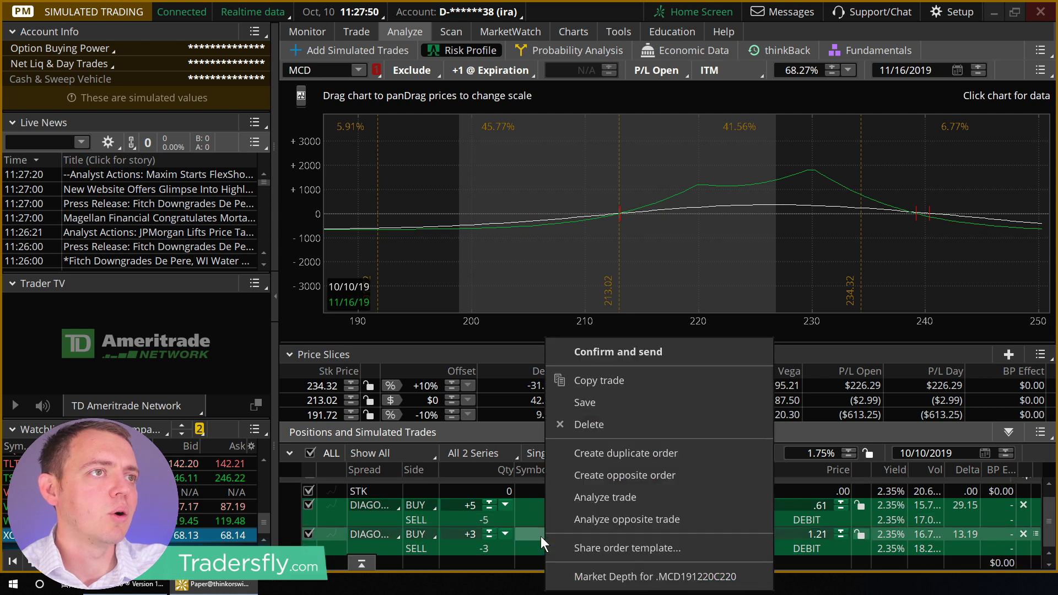
pyautogui.click(583, 498)
pyautogui.scroll(-1, 543, 553)
# Try strike 215 on both legs of the third MCD diagonal.
pyautogui.click(689, 545)
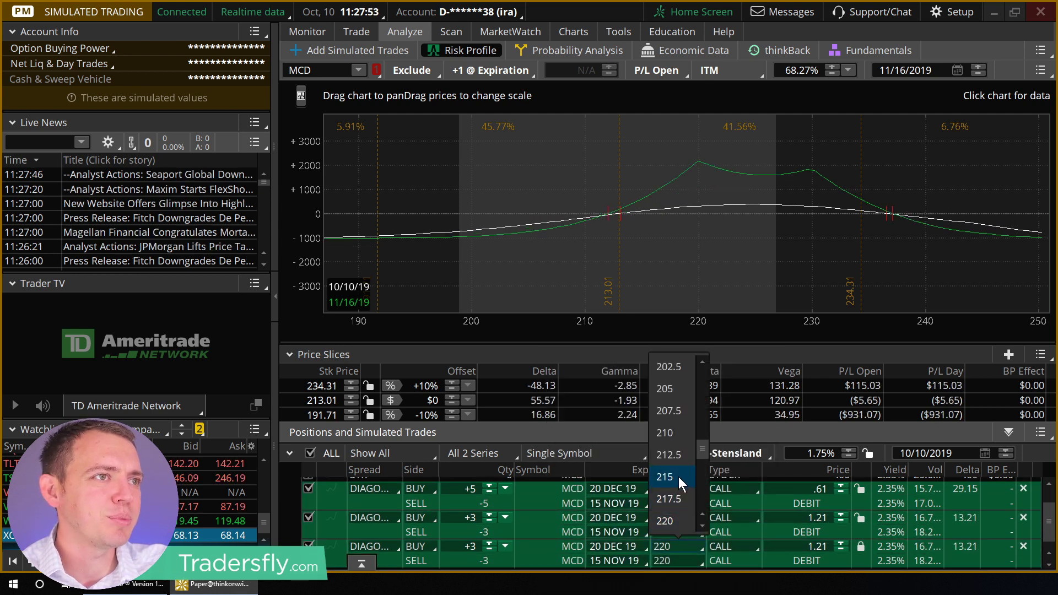
pyautogui.click(679, 478)
pyautogui.click(682, 561)
pyautogui.click(683, 517)
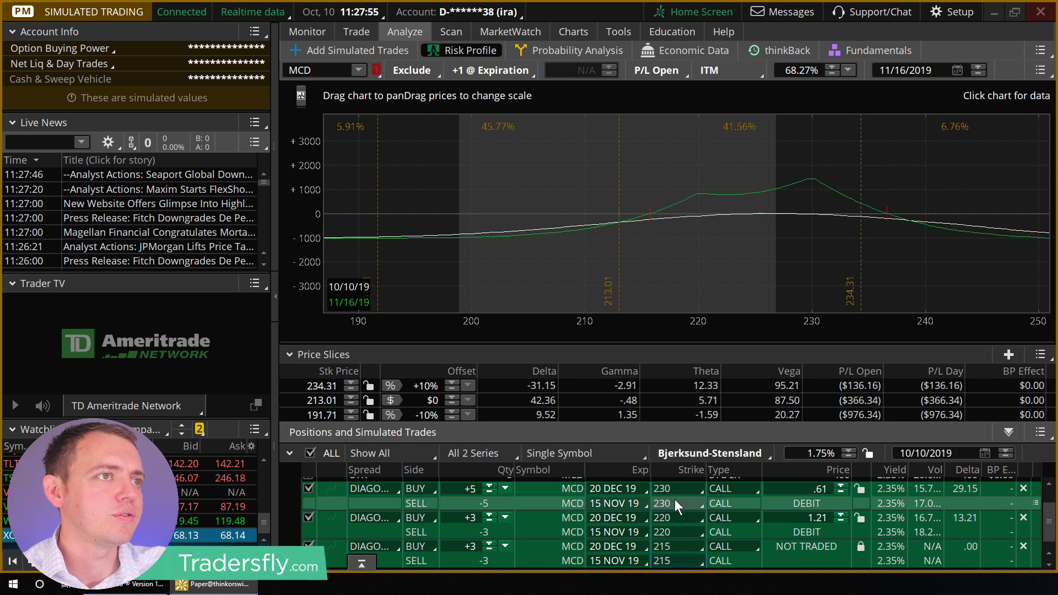
# Set both legs of the third MCD diagonal to strike 210.
pyautogui.click(673, 549)
pyautogui.click(682, 478)
pyautogui.click(673, 560)
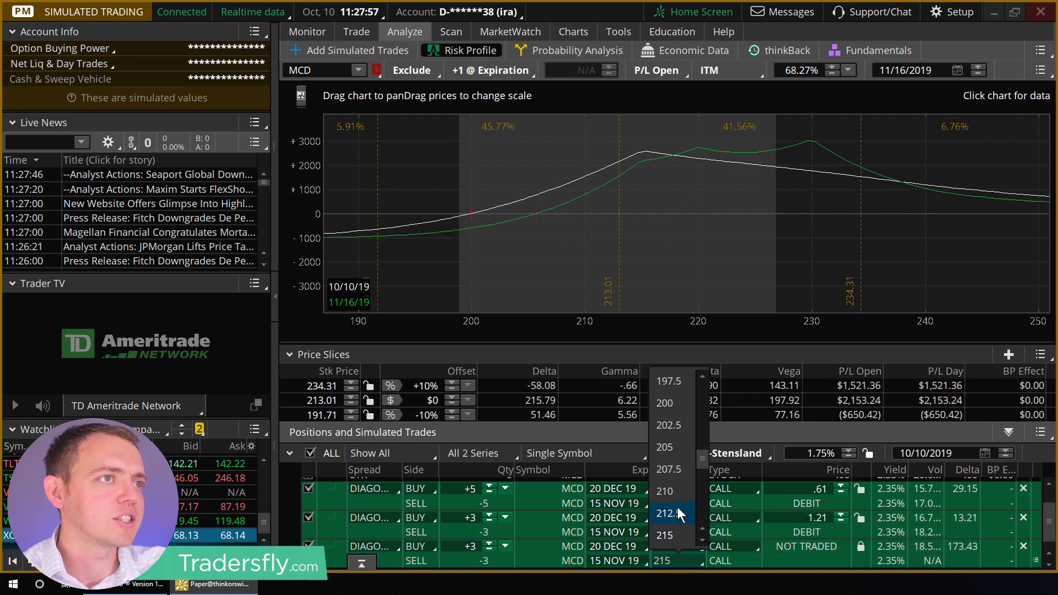
pyautogui.click(668, 491)
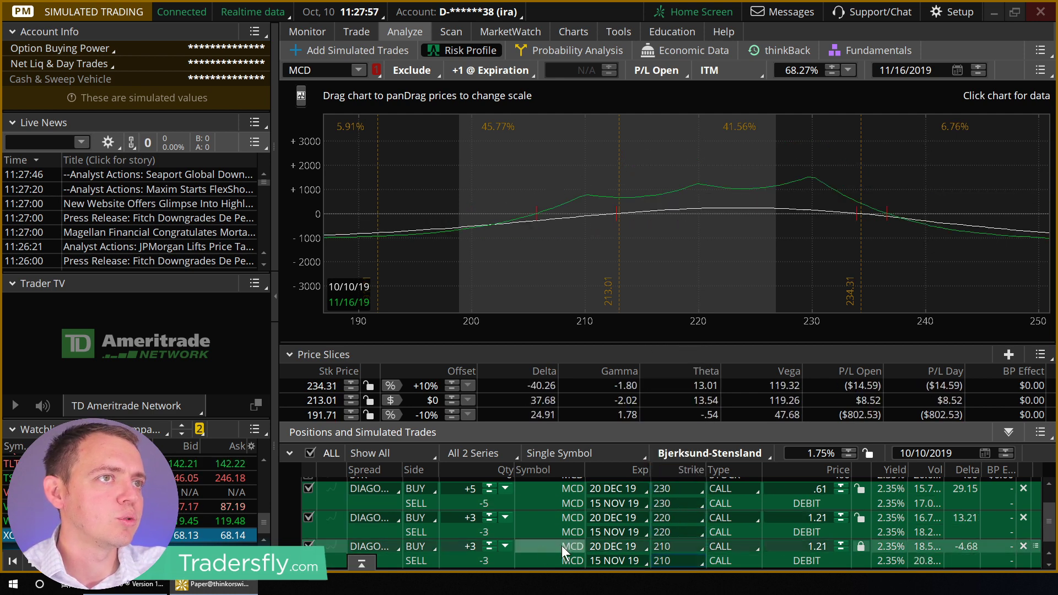
# Reduce the 210-strike MCD diagonal's quantity to 2 contracts and unlock its price.
pyautogui.click(488, 550)
pyautogui.moveTo(312, 139); pyautogui.dragTo(312, 131)
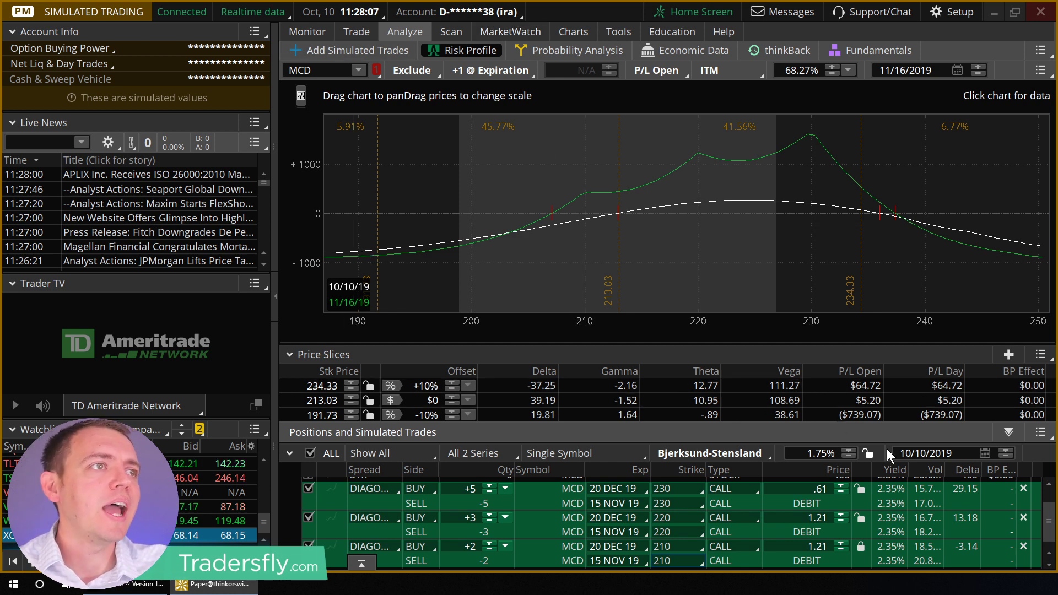
pyautogui.click(861, 546)
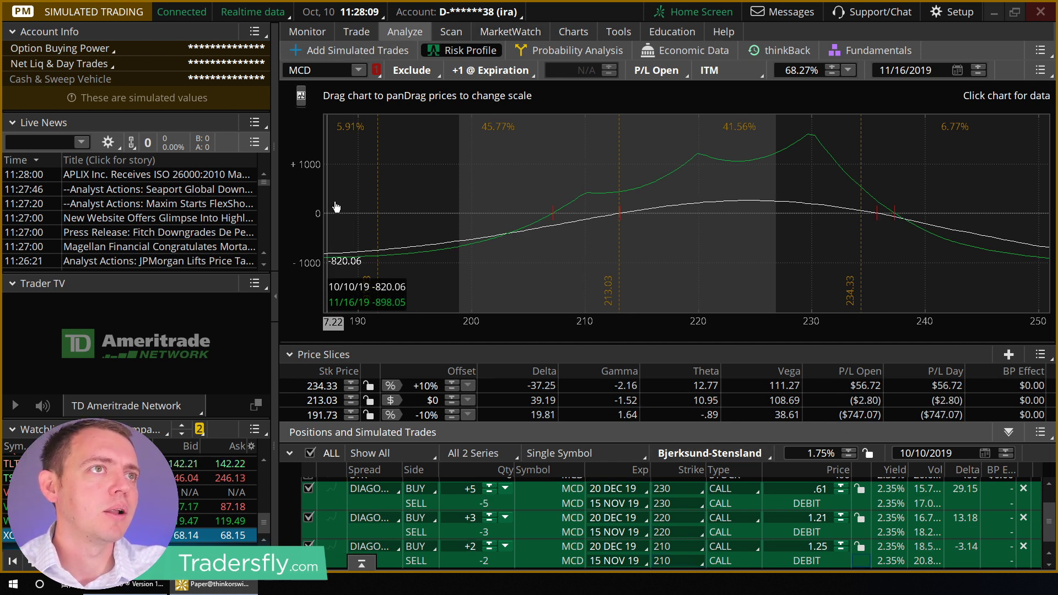
pyautogui.scroll(-3, 335, 211)
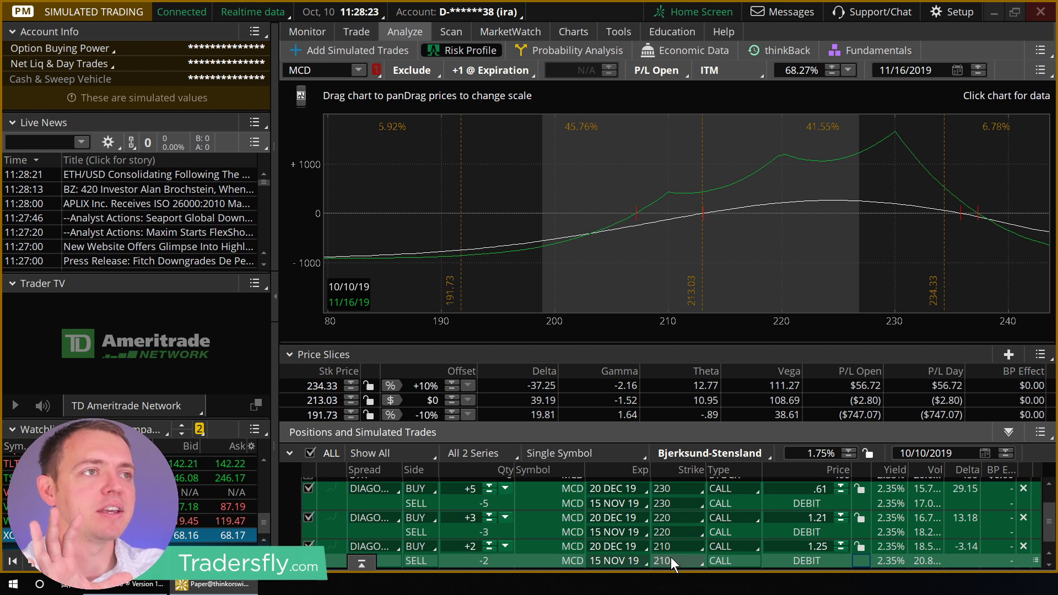
pyautogui.moveTo(678, 327); pyautogui.dragTo(678, 324)
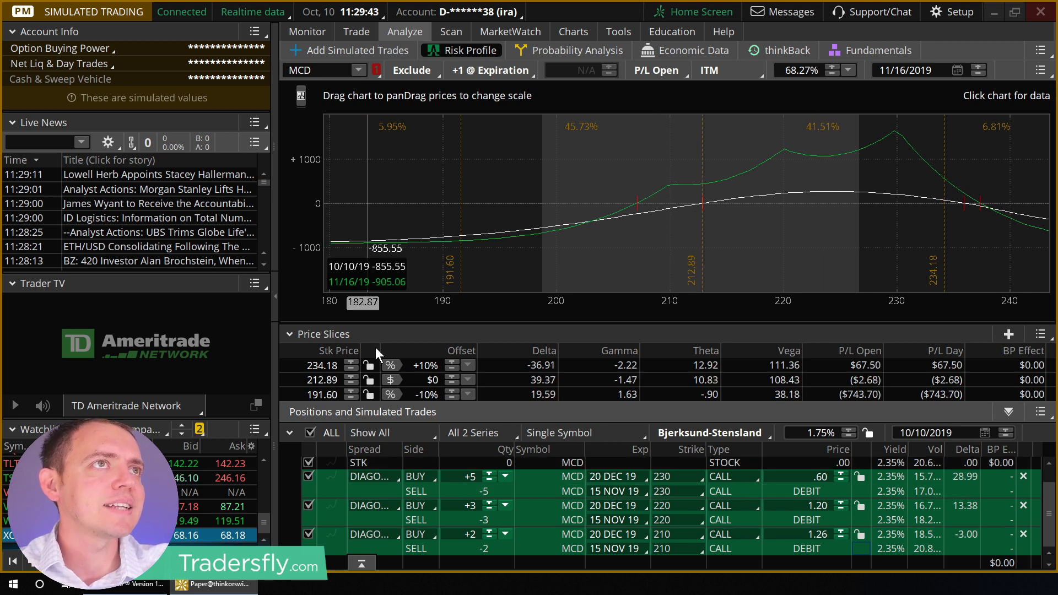
# Switch the risk profile from a single symbol to Portfolio, Beta Weighted and check the Show All position filter.
pyautogui.click(543, 432)
pyautogui.click(560, 481)
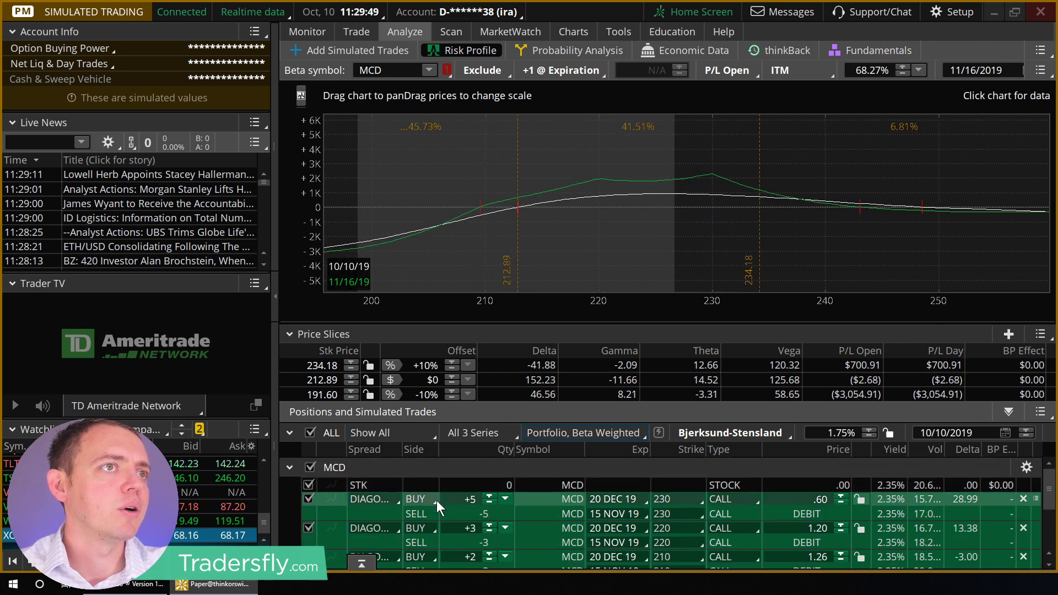
pyautogui.click(402, 437)
pyautogui.click(402, 437)
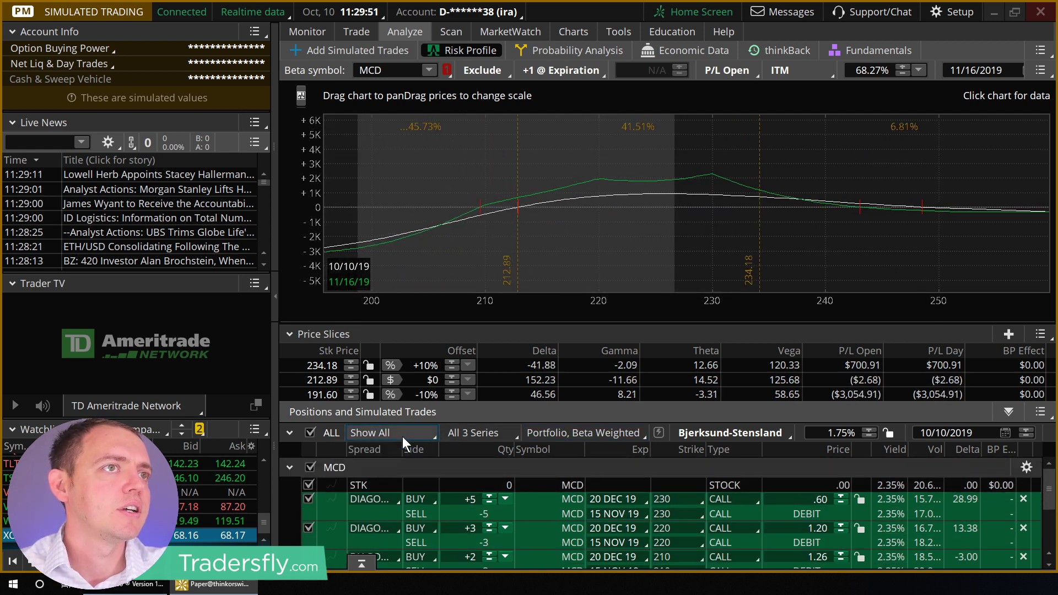
# Compare the beta-weighted risk profile with the MSFT positions excluded and included, checking profit and loss across the price range.
pyautogui.scroll(-3, 451, 513)
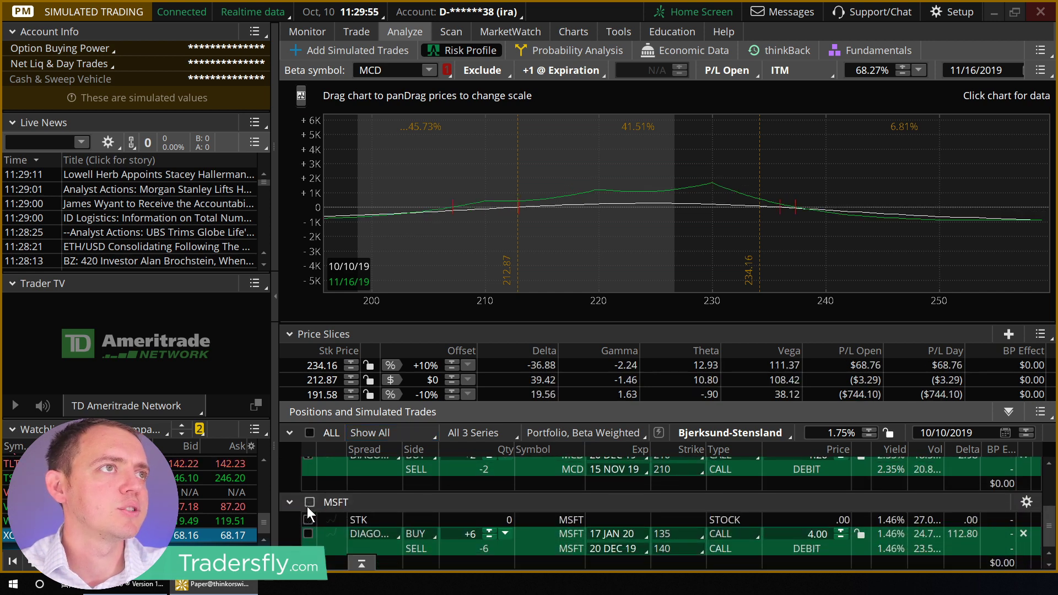
pyautogui.moveTo(303, 177)
pyautogui.mouseDown()
pyautogui.moveTo(307, 134)
pyautogui.moveTo(311, 172)
pyautogui.mouseUp()
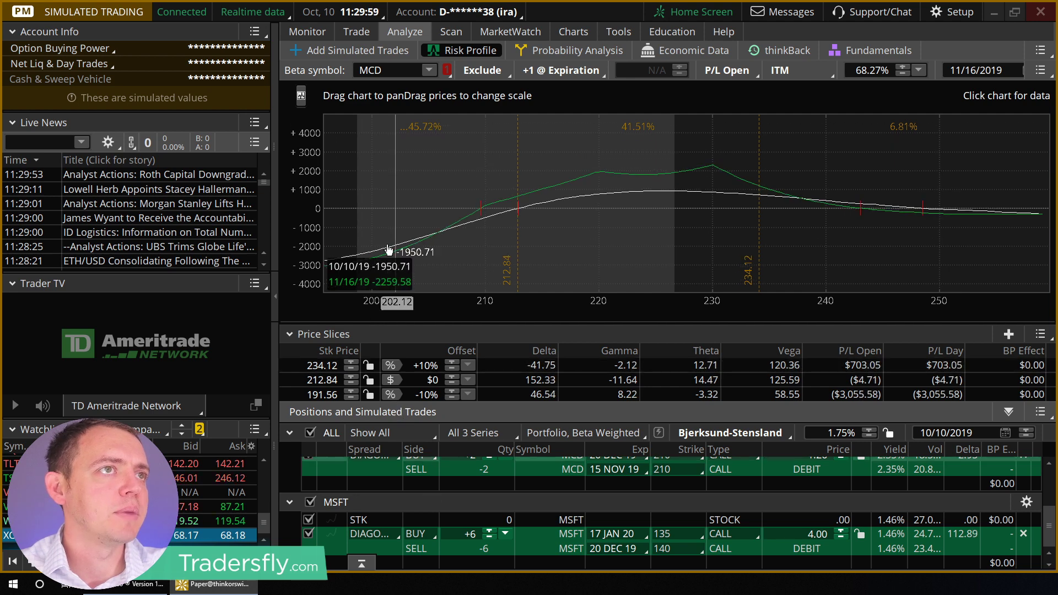
pyautogui.moveTo(390, 246); pyautogui.dragTo(449, 200)
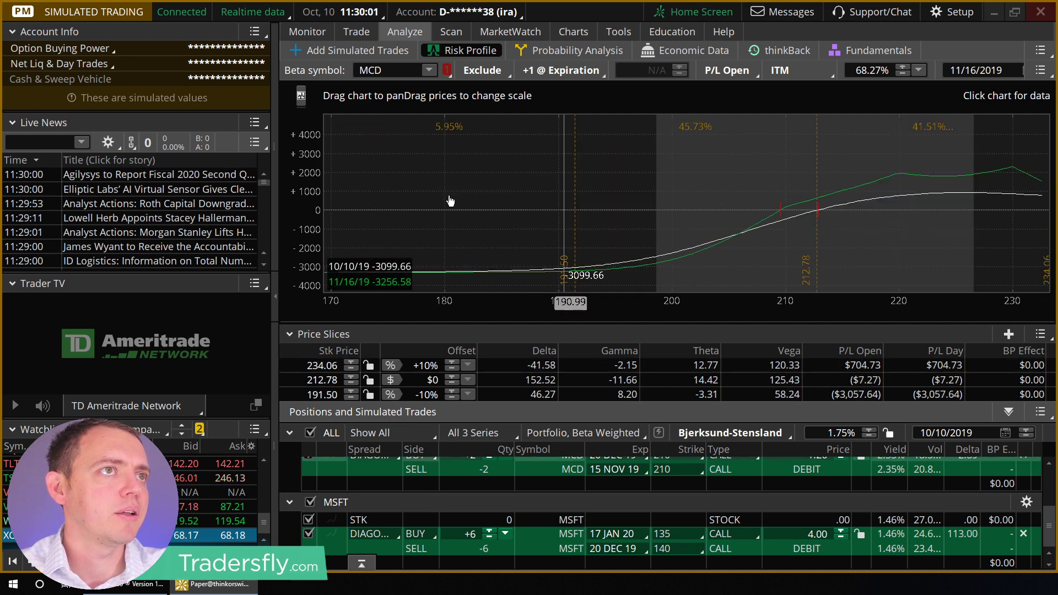
pyautogui.moveTo(315, 144); pyautogui.dragTo(317, 157)
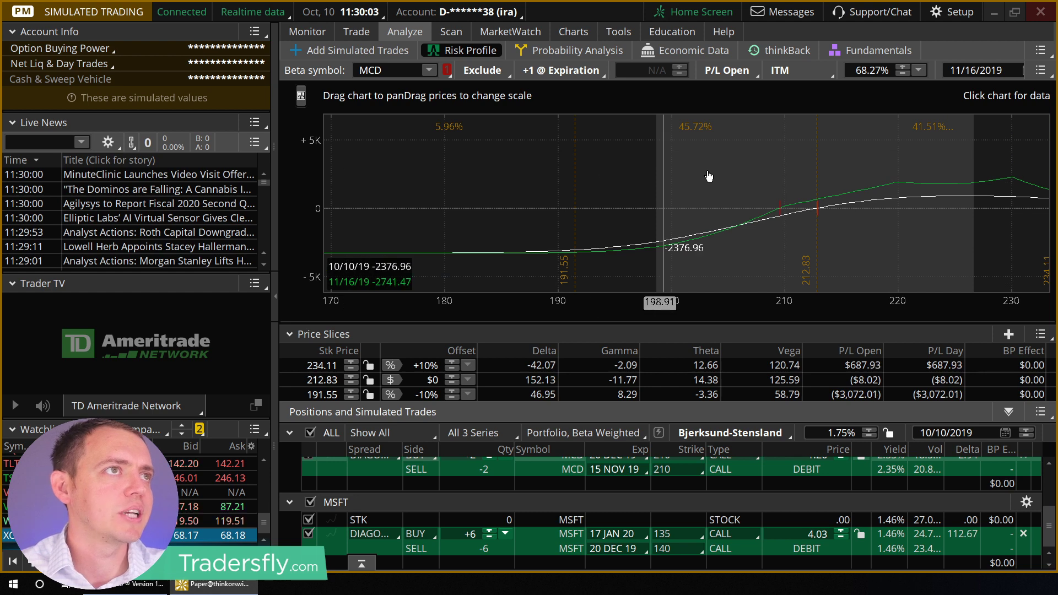
pyautogui.moveTo(709, 177); pyautogui.dragTo(444, 171)
pyautogui.moveTo(886, 302); pyautogui.dragTo(771, 312)
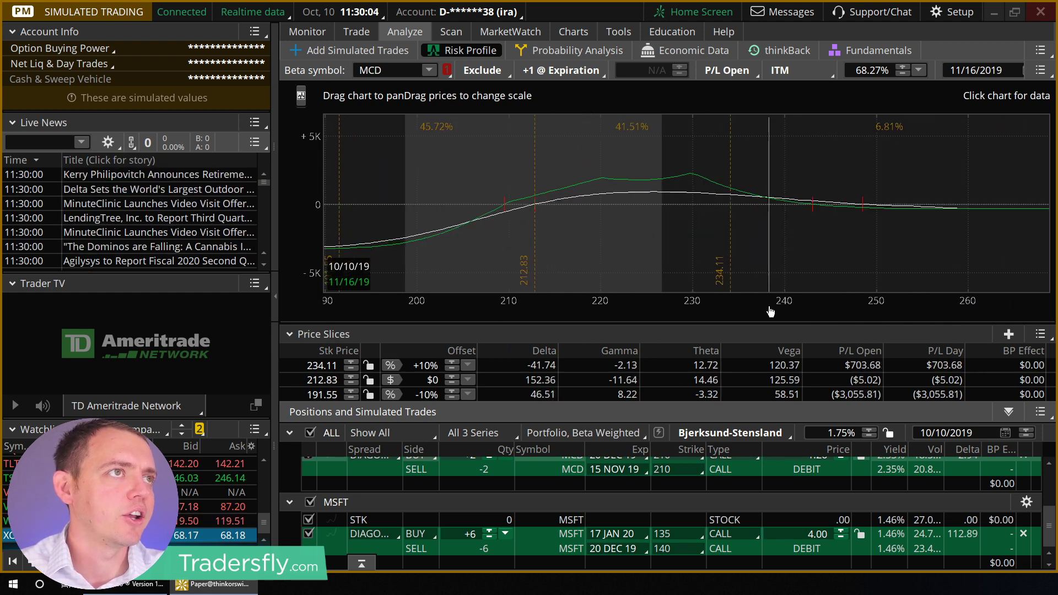
# Load SPX as the symbol, check the portfolio's risk profile beta-weighted to it, and return to the SPX option chain.
pyautogui.click(353, 38)
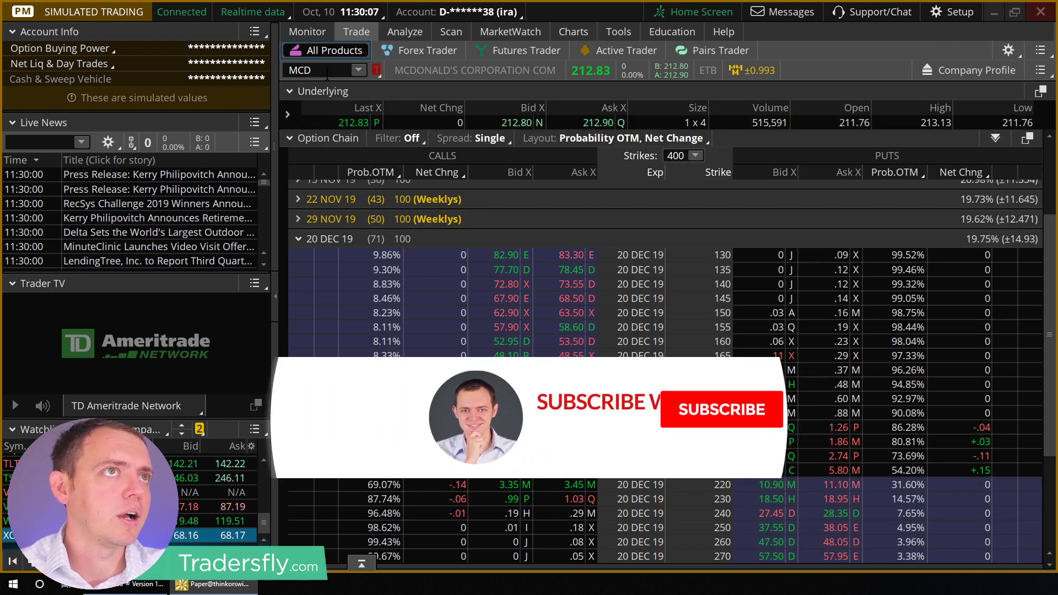
pyautogui.click(326, 70)
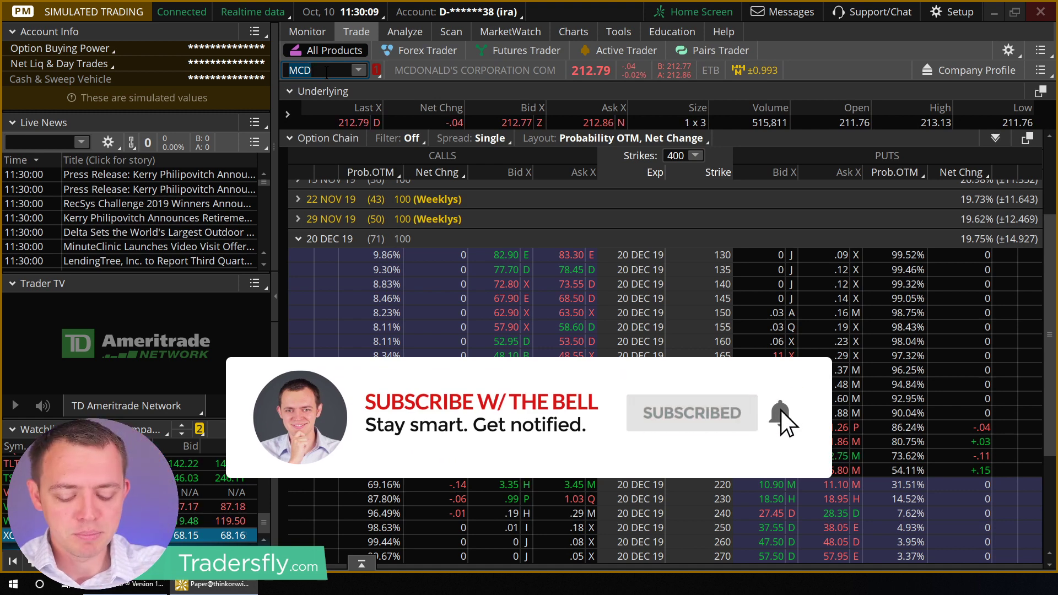
pyautogui.write('SPX')
pyautogui.press('Return')
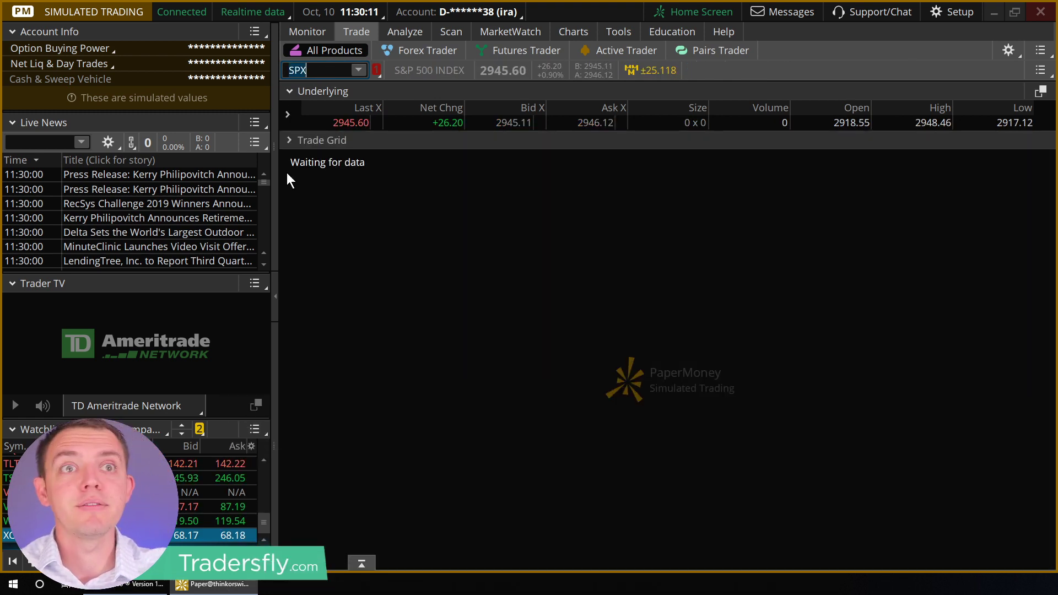
pyautogui.click(402, 32)
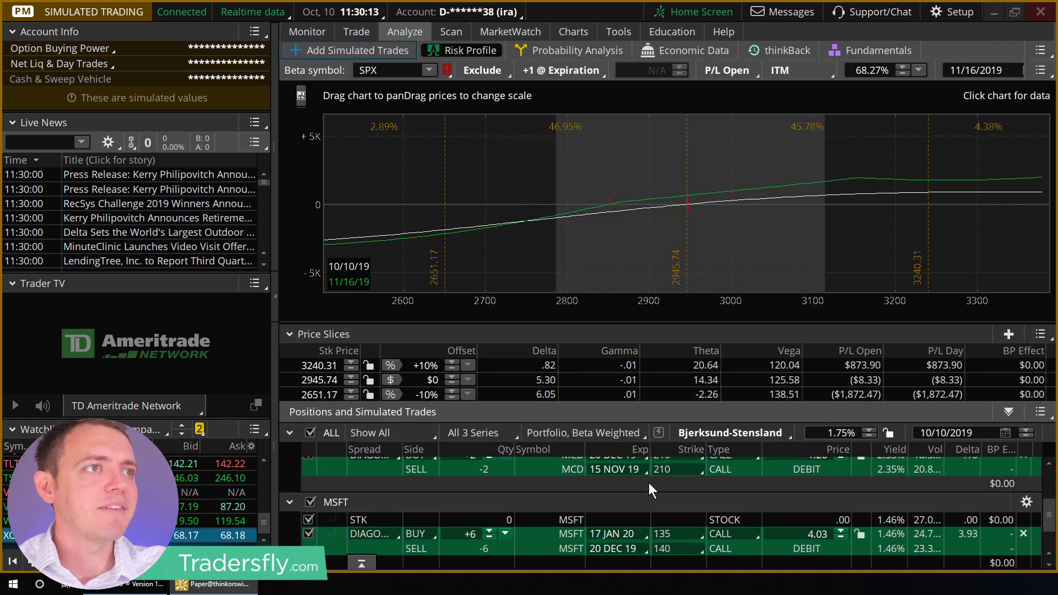
pyautogui.click(360, 32)
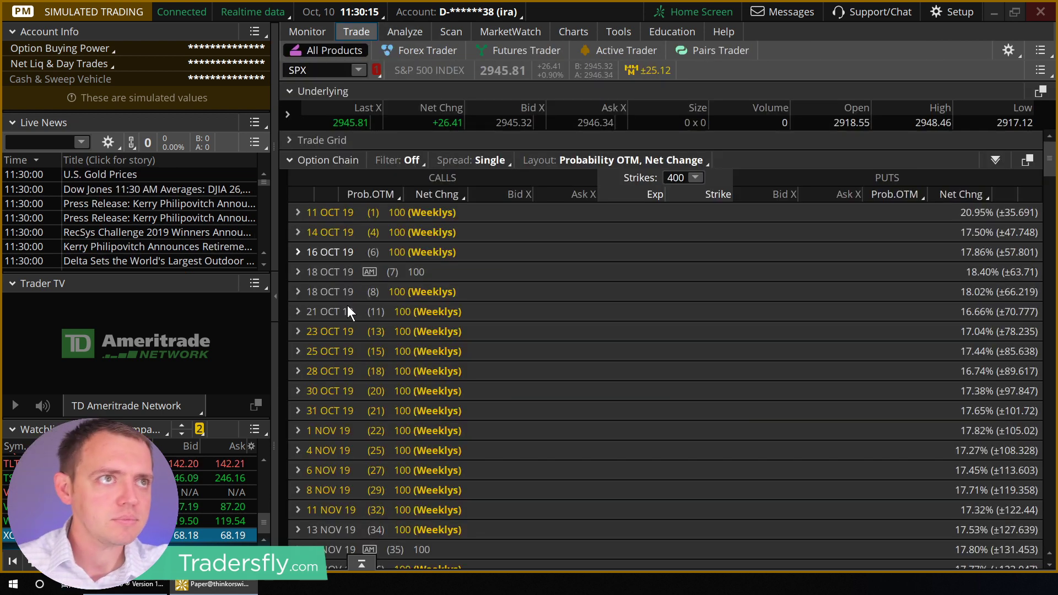
pyautogui.scroll(-1, 345, 386)
pyautogui.scroll(-3, 349, 462)
pyautogui.click(351, 464)
pyautogui.scroll(-1, 336, 452)
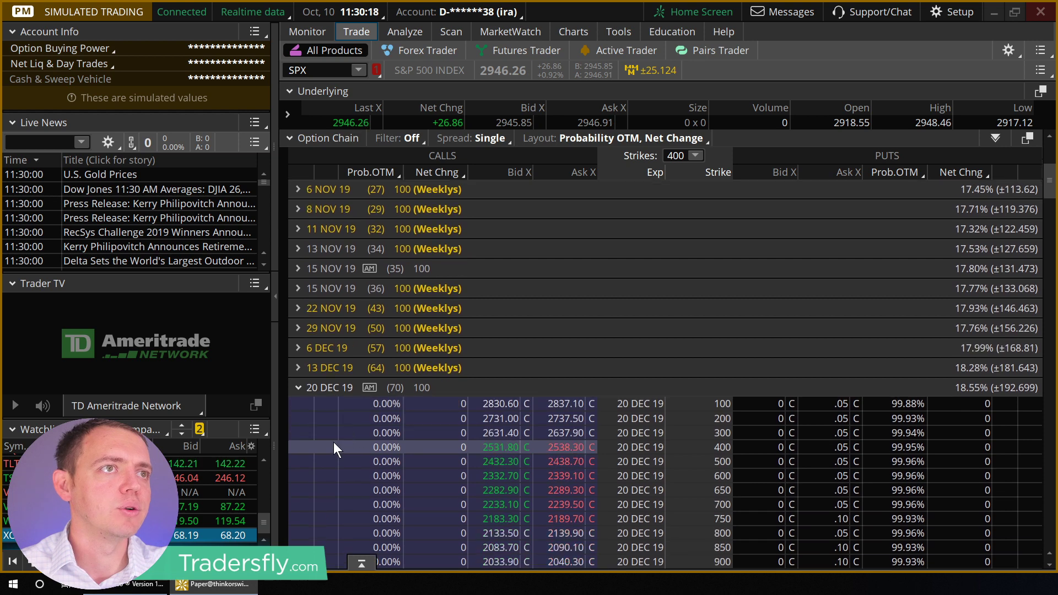
pyautogui.scroll(-5, 1055, 187)
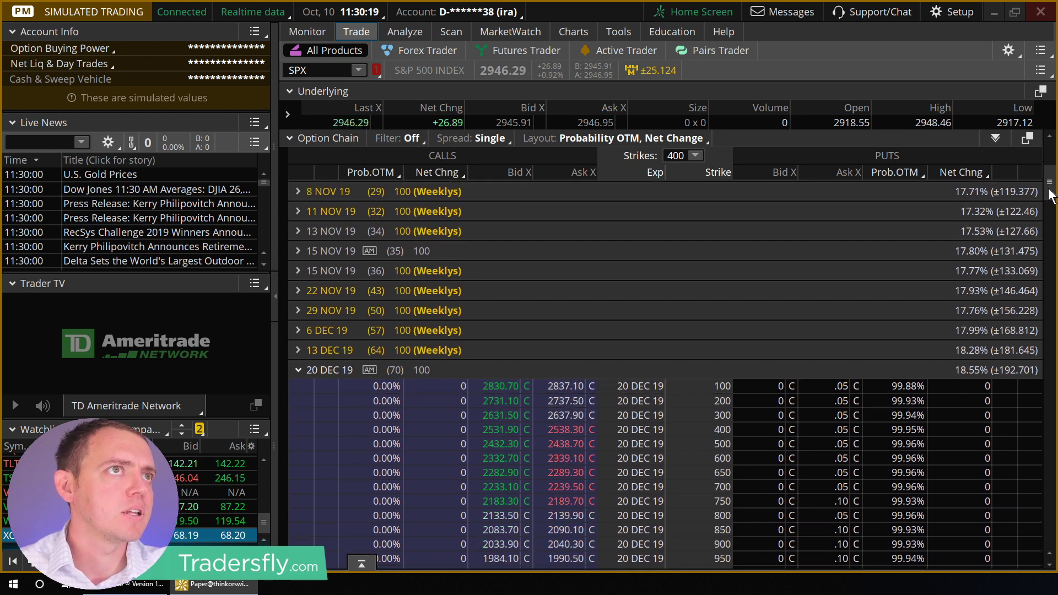
pyautogui.click(298, 188)
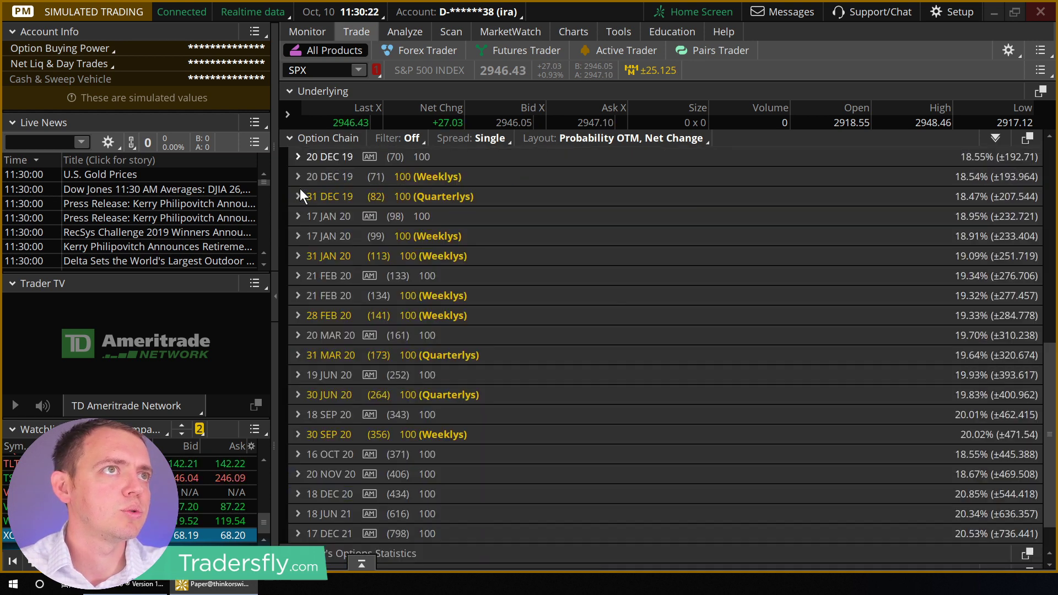
# Create a sell iron condor order from the 2785 put in SPX's 22 NOV 19 weekly expiration.
pyautogui.scroll(5, 394, 236)
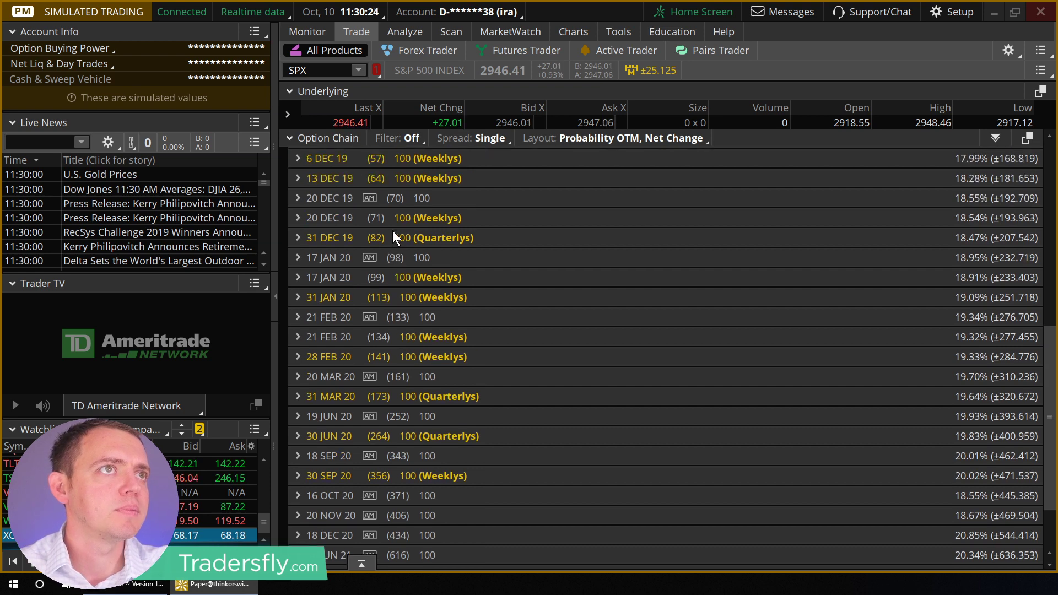
pyautogui.scroll(1, 401, 247)
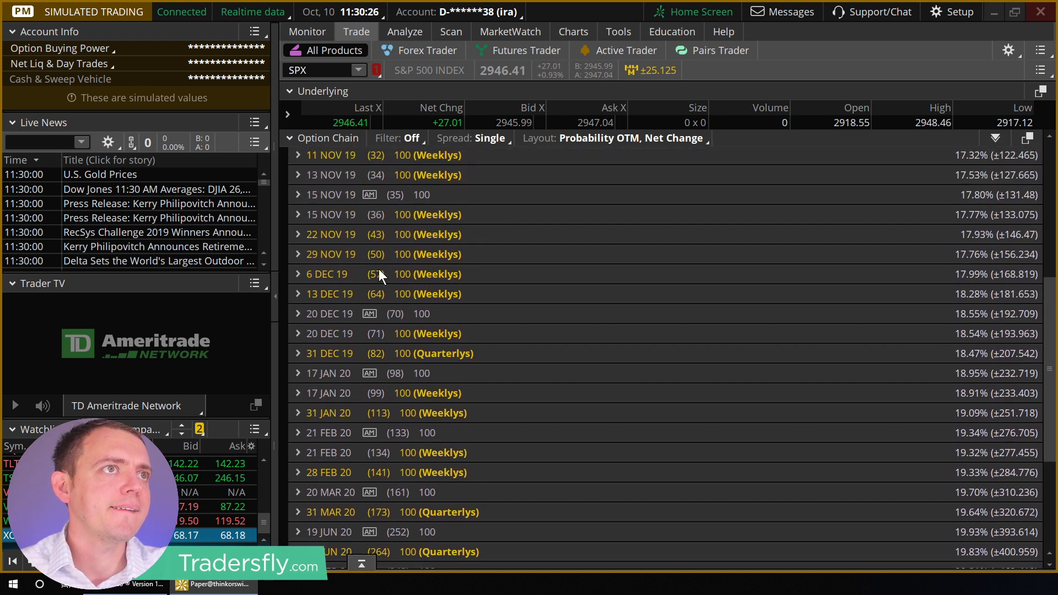
pyautogui.click(299, 235)
pyautogui.moveTo(1050, 232); pyautogui.dragTo(1049, 338)
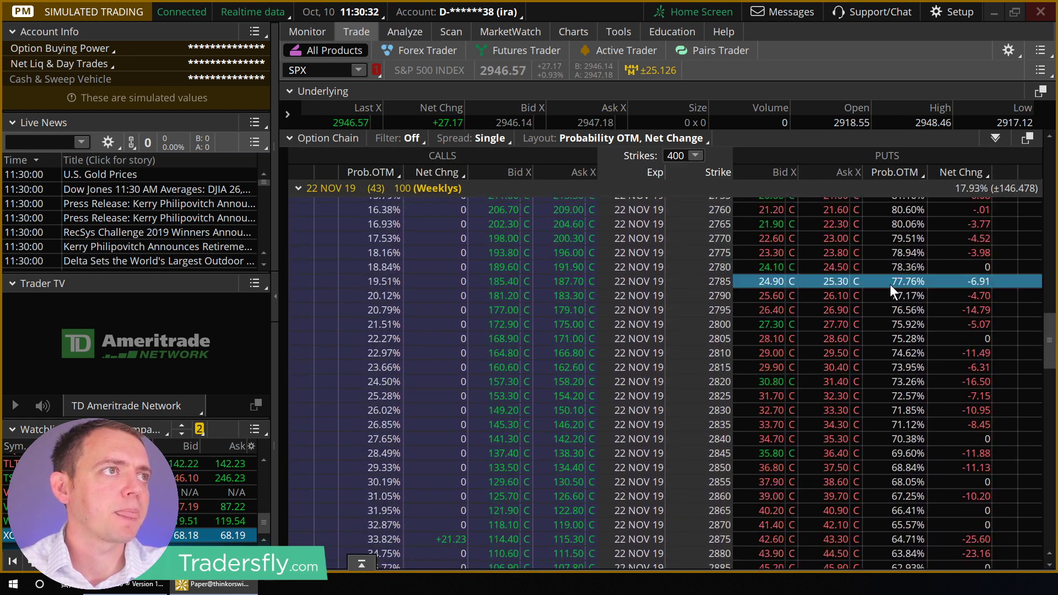
pyautogui.rightClick(891, 284)
pyautogui.moveTo(858, 316)
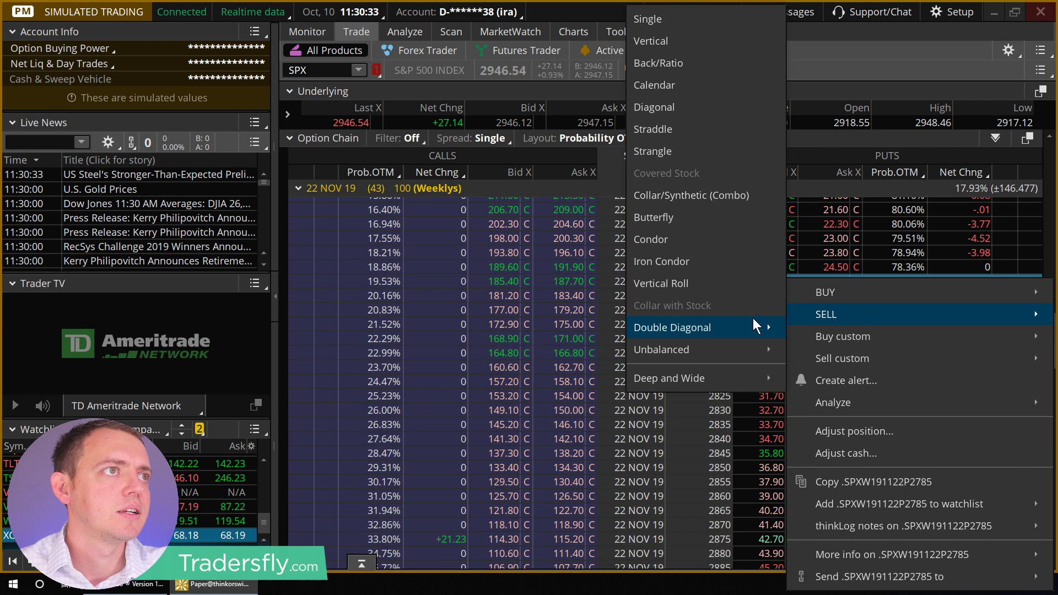
pyautogui.click(663, 261)
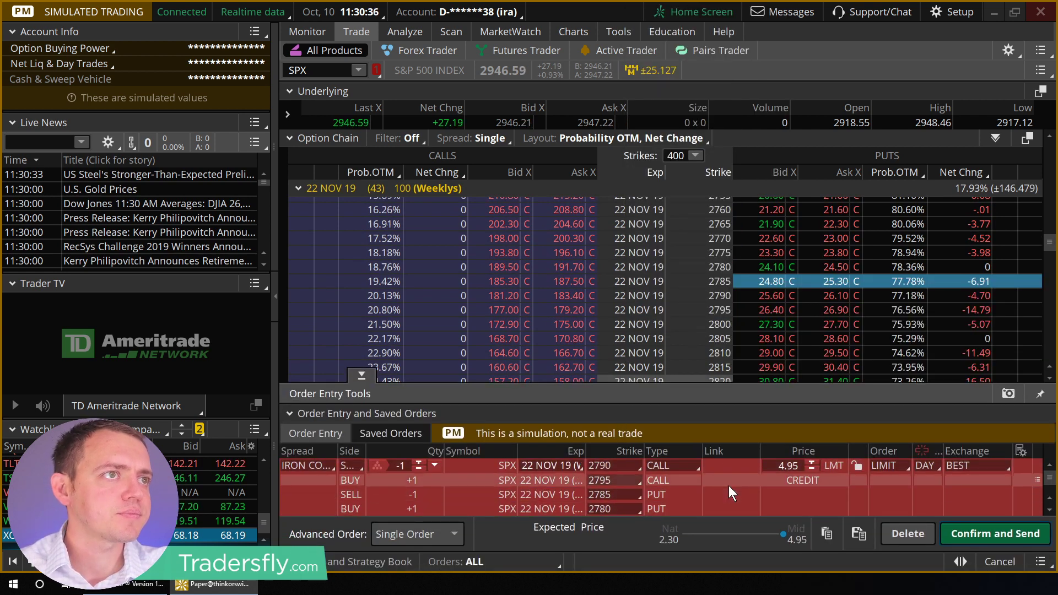
# Analyze the SPX iron condor as a simulated trade and switch the risk profile to Single Symbol.
pyautogui.rightClick(728, 486)
pyautogui.click(783, 500)
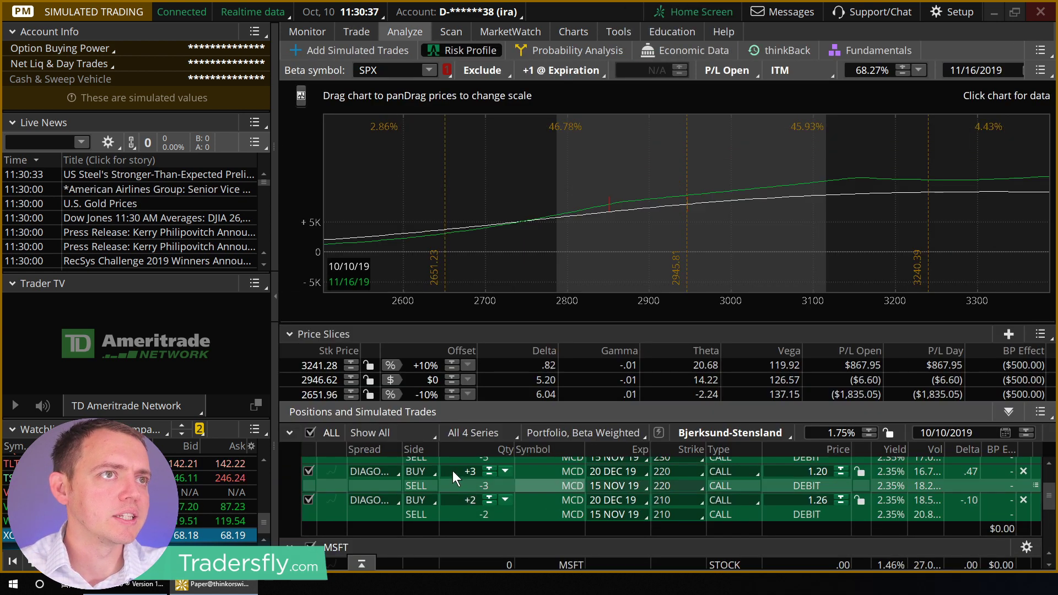
pyautogui.click(556, 432)
pyautogui.click(559, 455)
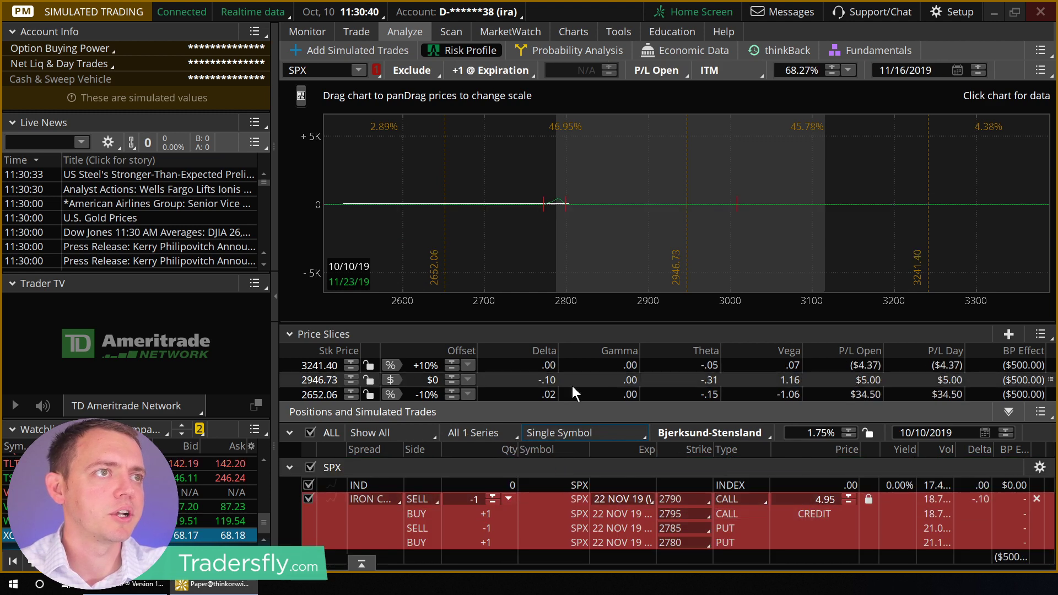
pyautogui.moveTo(574, 323); pyautogui.dragTo(575, 277)
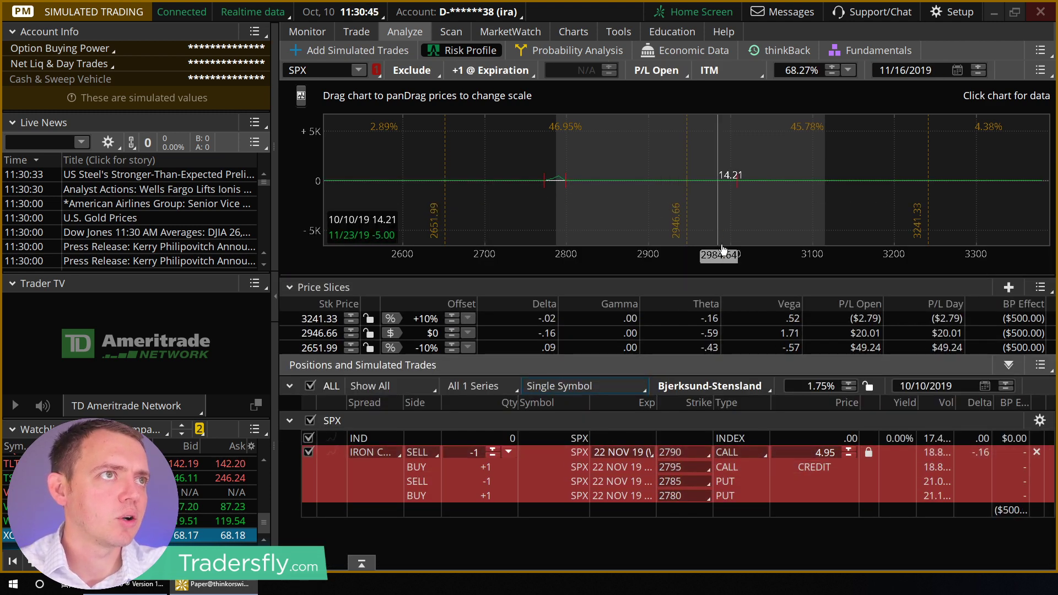
pyautogui.moveTo(725, 264); pyautogui.dragTo(683, 248)
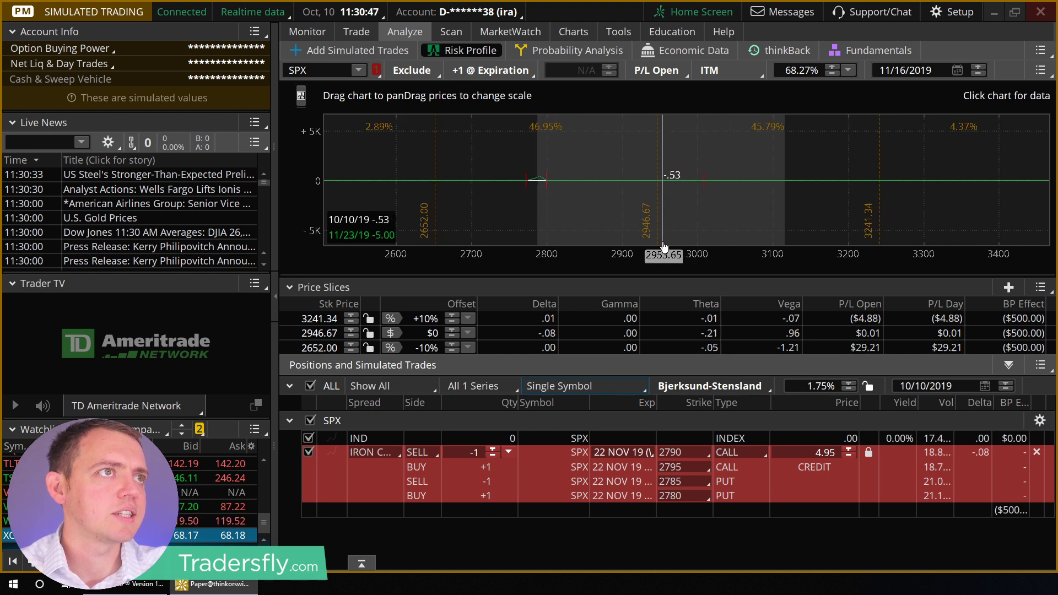
# Set the iron condor's sold call to strike 3120 and bought call to 3140, and unlock its price.
pyautogui.click(677, 453)
pyautogui.scroll(-6, 715, 388)
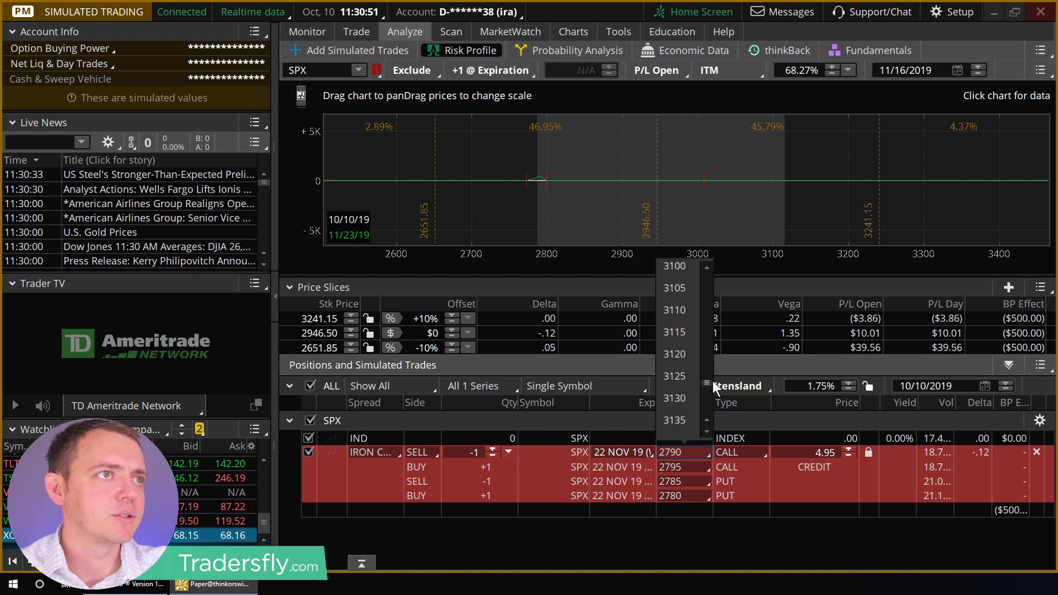
pyautogui.click(683, 355)
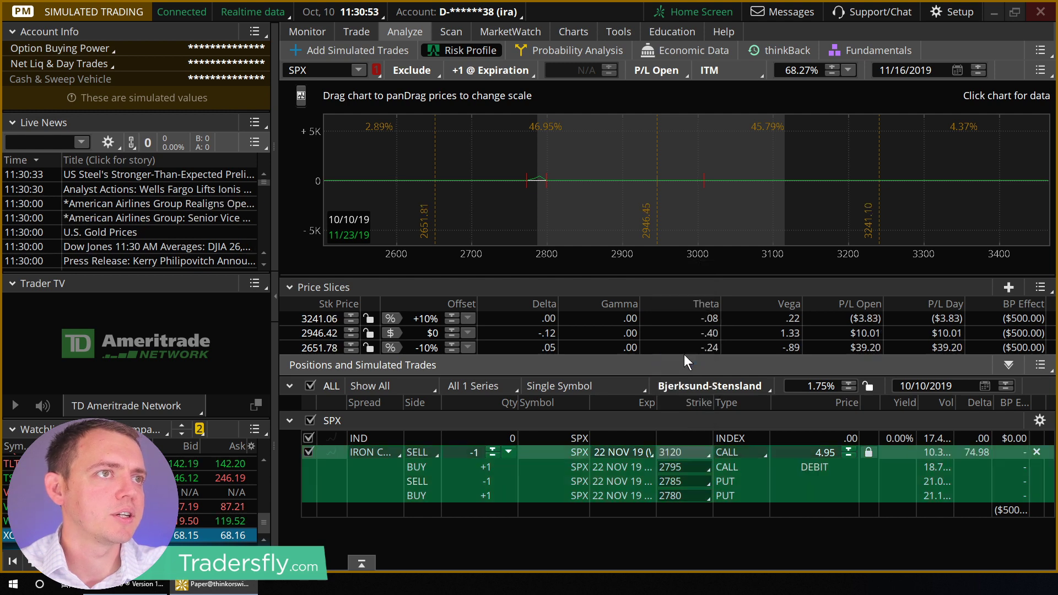
pyautogui.click(679, 455)
pyautogui.scroll(10, 708, 382)
pyautogui.scroll(-2, 710, 398)
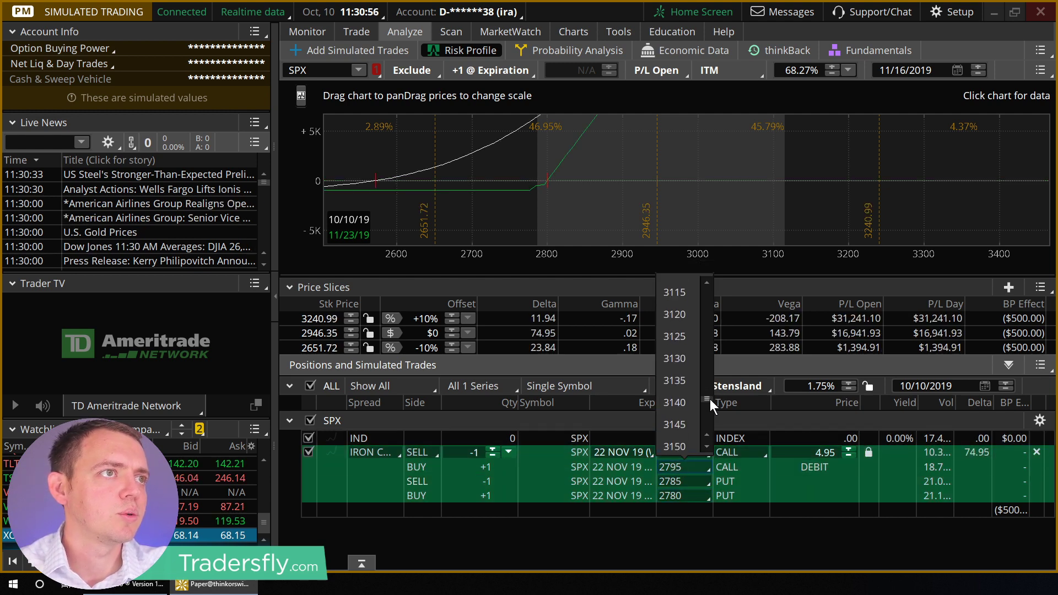
pyautogui.click(685, 401)
pyautogui.click(870, 453)
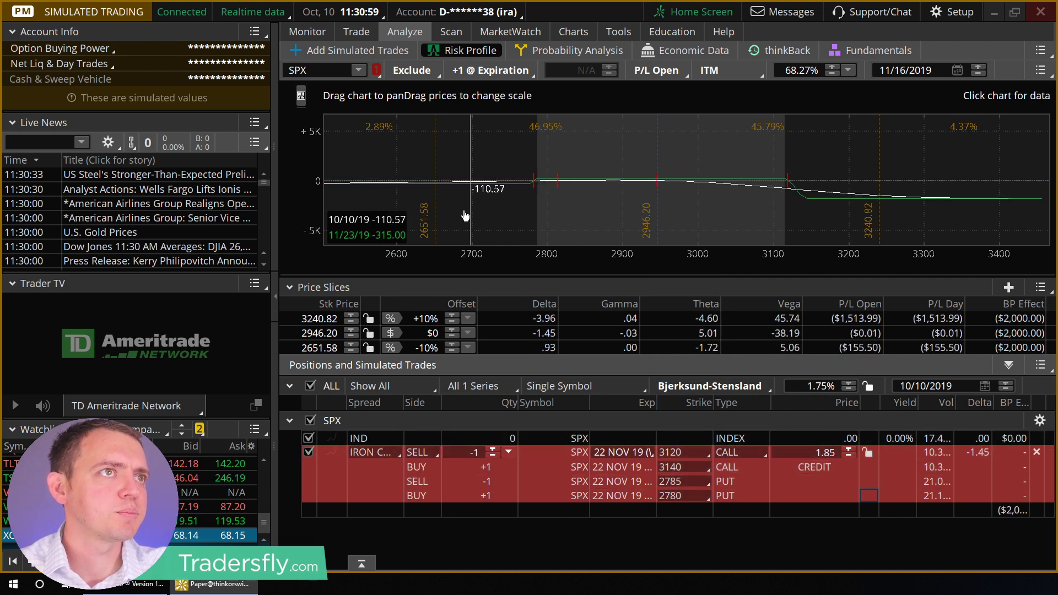
# Set the iron condor's sold put to strike 2670 and its bought put to 2640.
pyautogui.click(679, 484)
pyautogui.scroll(5, 684, 406)
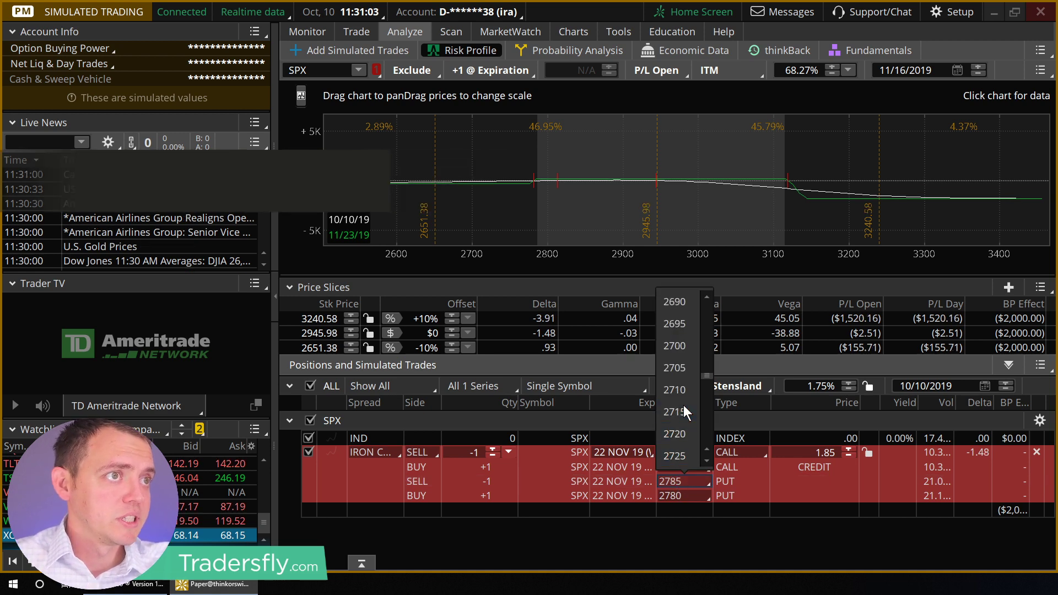
pyautogui.click(681, 346)
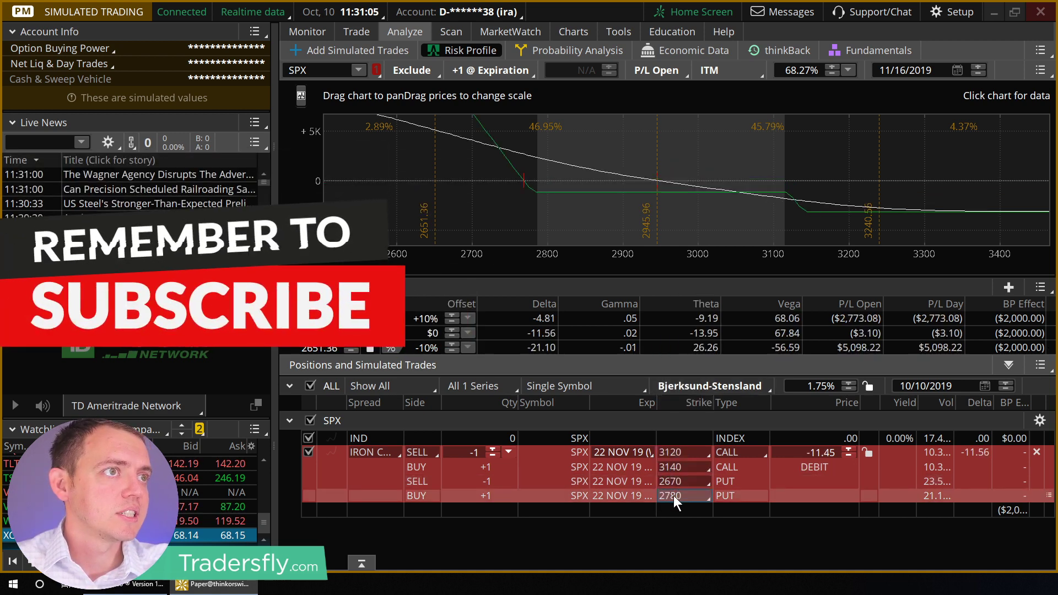
pyautogui.click(674, 495)
pyautogui.scroll(6, 683, 400)
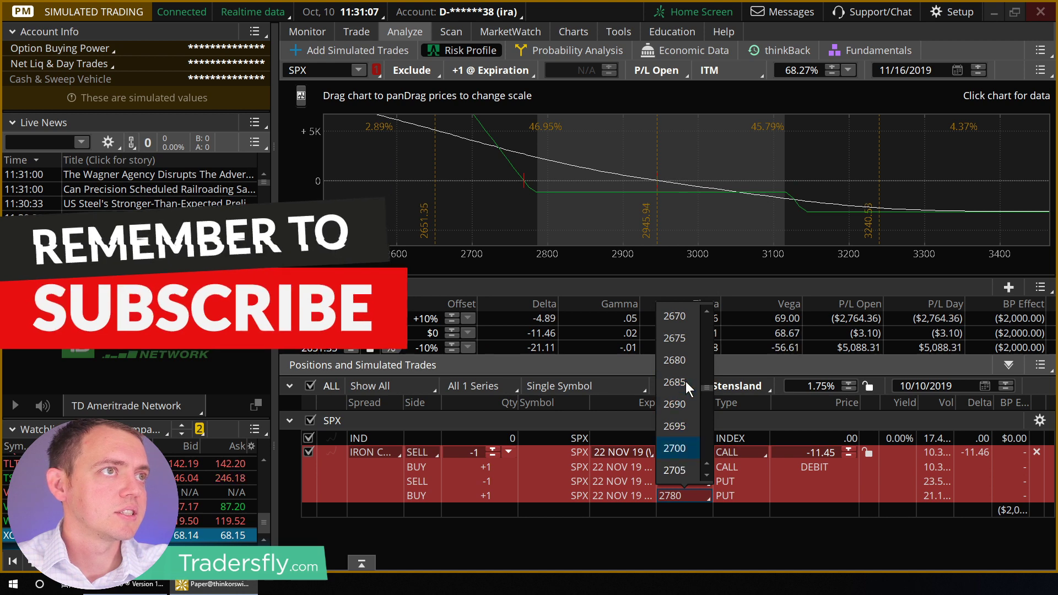
pyautogui.scroll(3, 687, 375)
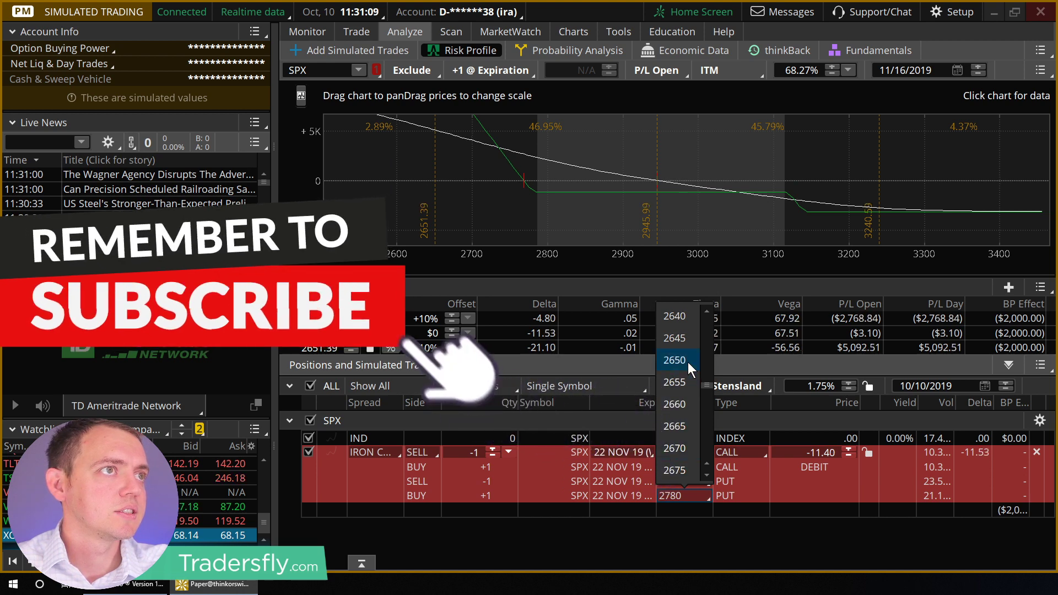
pyautogui.click(677, 317)
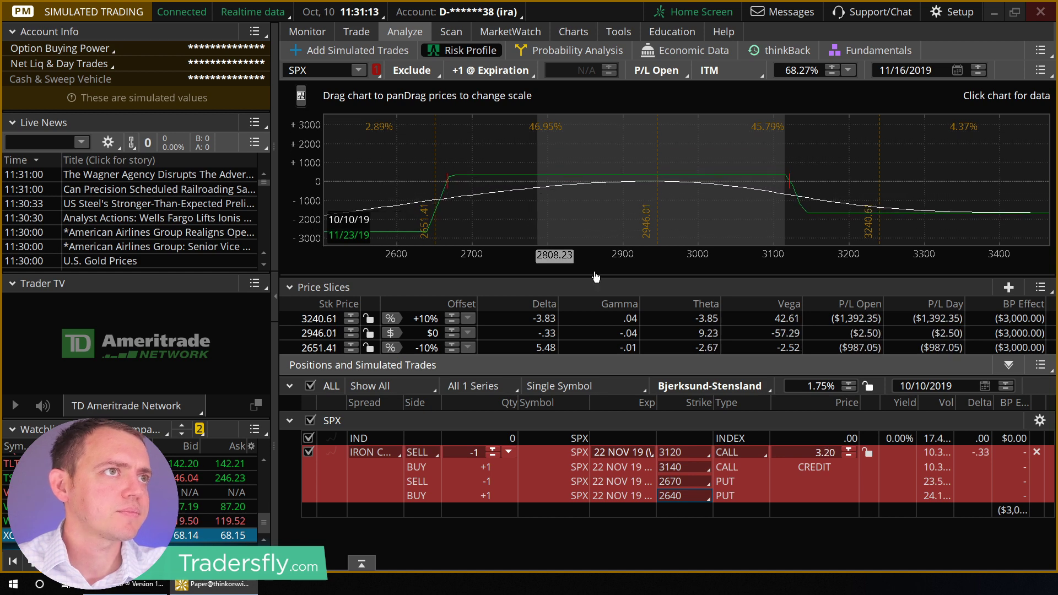
# Enlarge the risk profile chart and change the iron condor's sold put to strike 2660.
pyautogui.moveTo(594, 292); pyautogui.dragTo(595, 356)
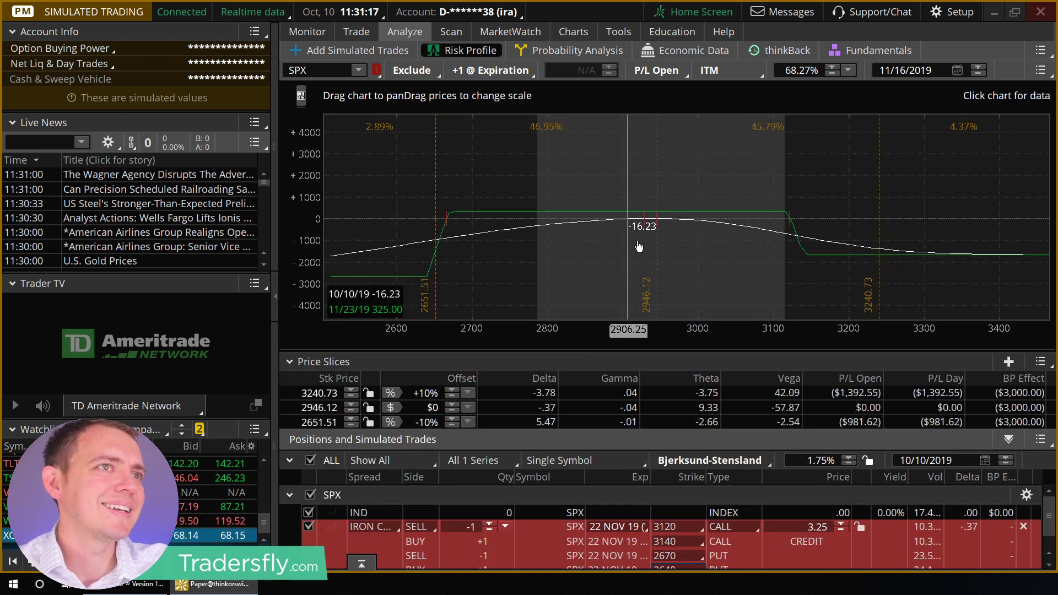
pyautogui.scroll(-1, 661, 518)
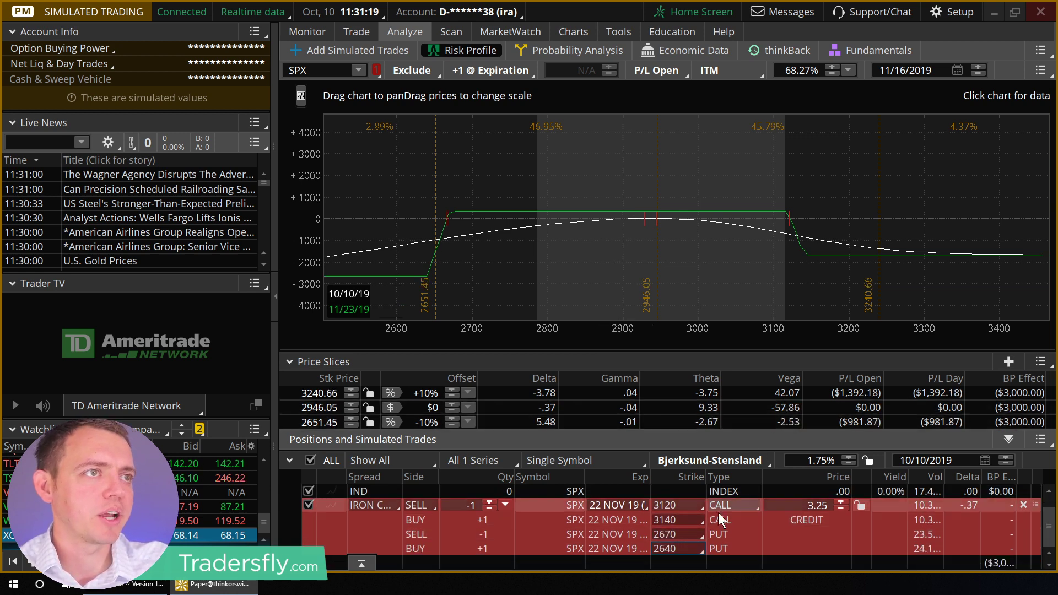
pyautogui.click(676, 537)
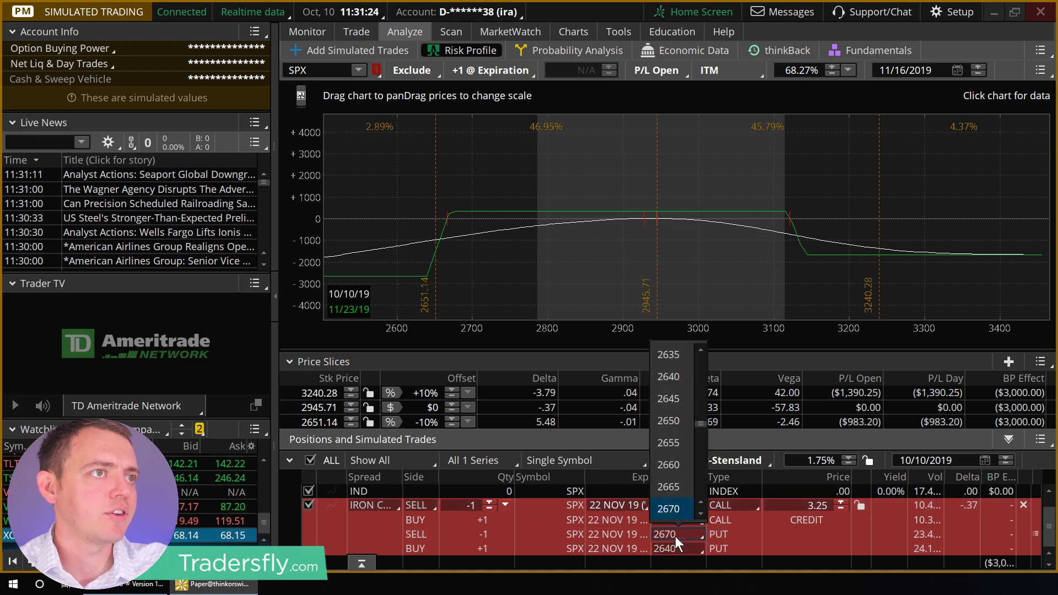
pyautogui.click(680, 467)
# Set the SPX iron condor's quantity to -3 and compress the risk profile's vertical scale.
pyautogui.click(486, 510)
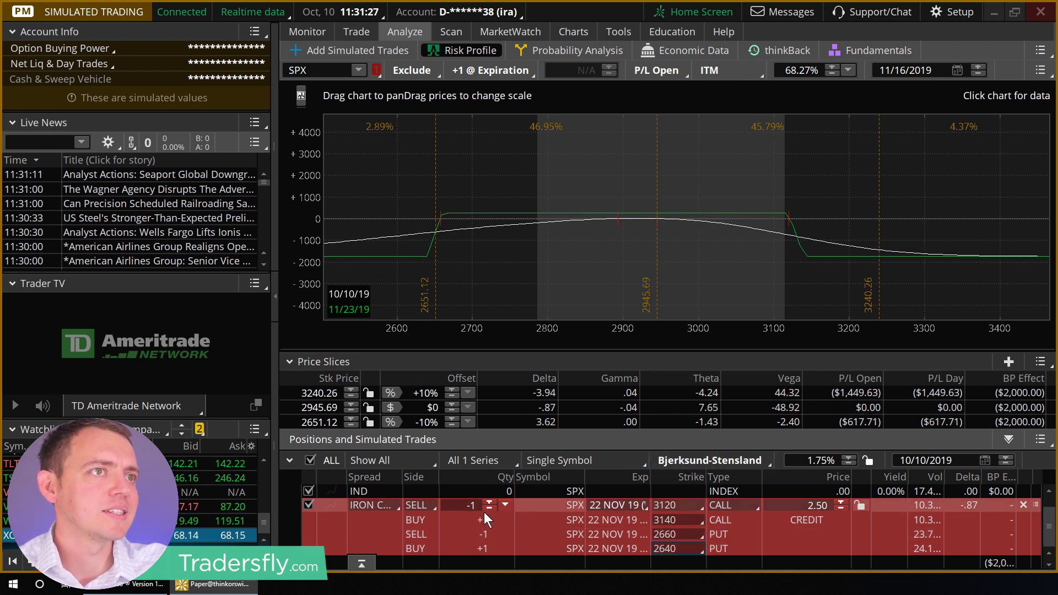
pyautogui.click(488, 507)
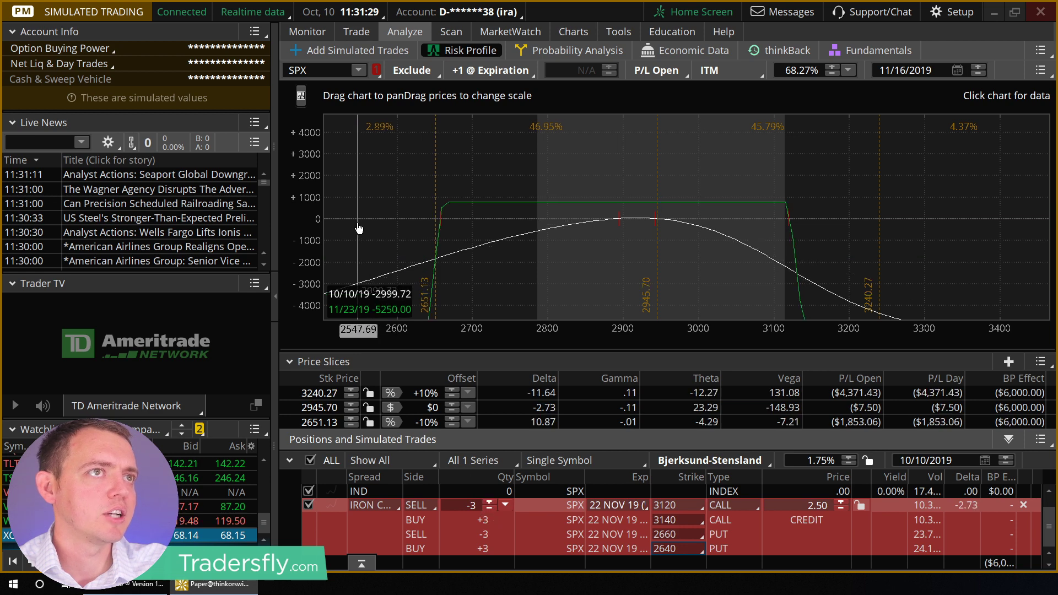
pyautogui.moveTo(313, 142); pyautogui.dragTo(307, 170)
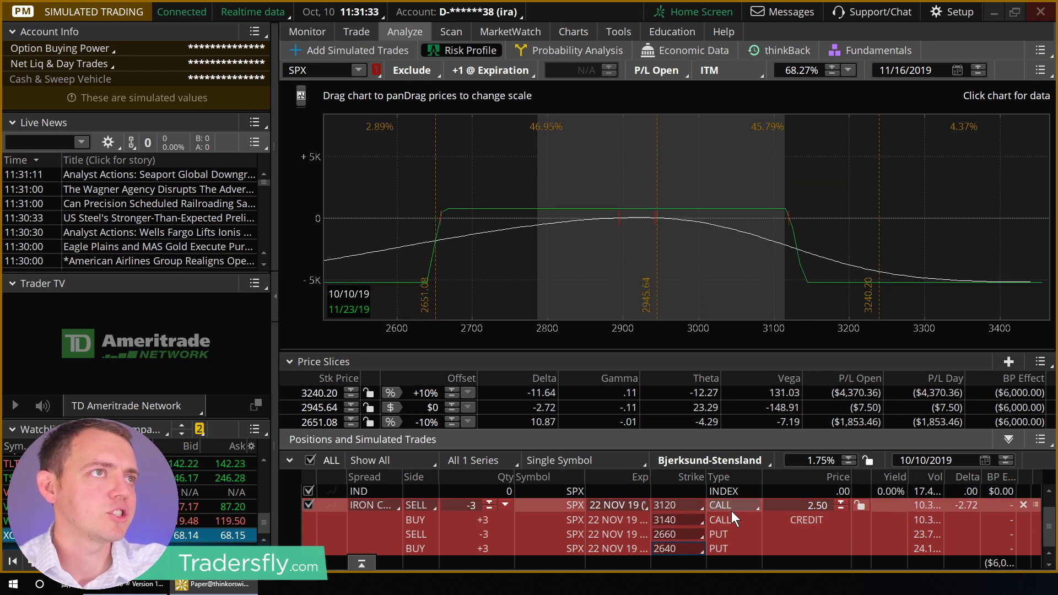
# Change the iron condor's bought call to strike 3130 and its sold put to strike 2650.
pyautogui.click(674, 521)
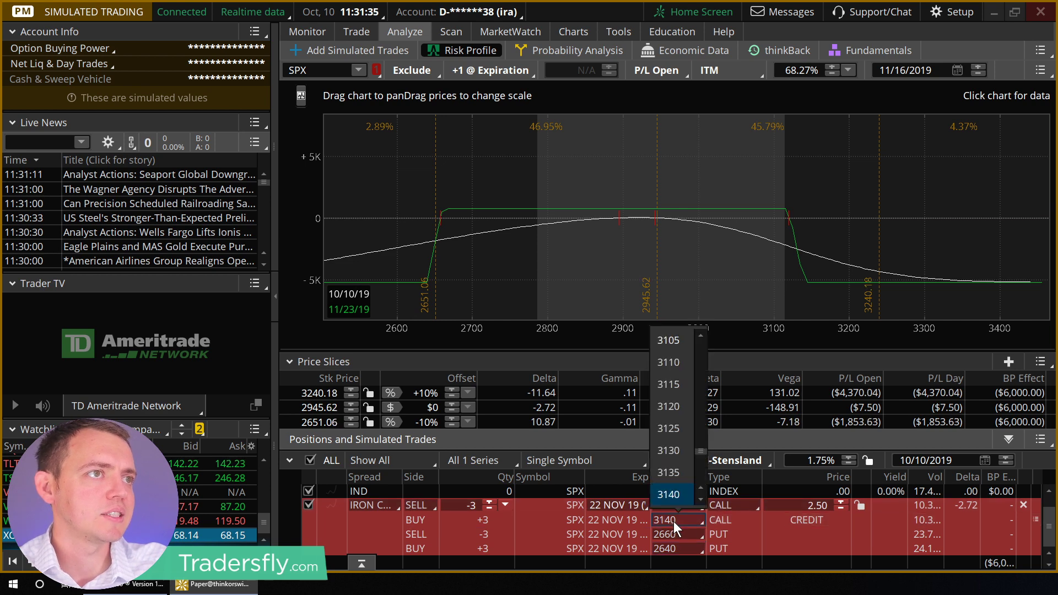
pyautogui.click(674, 473)
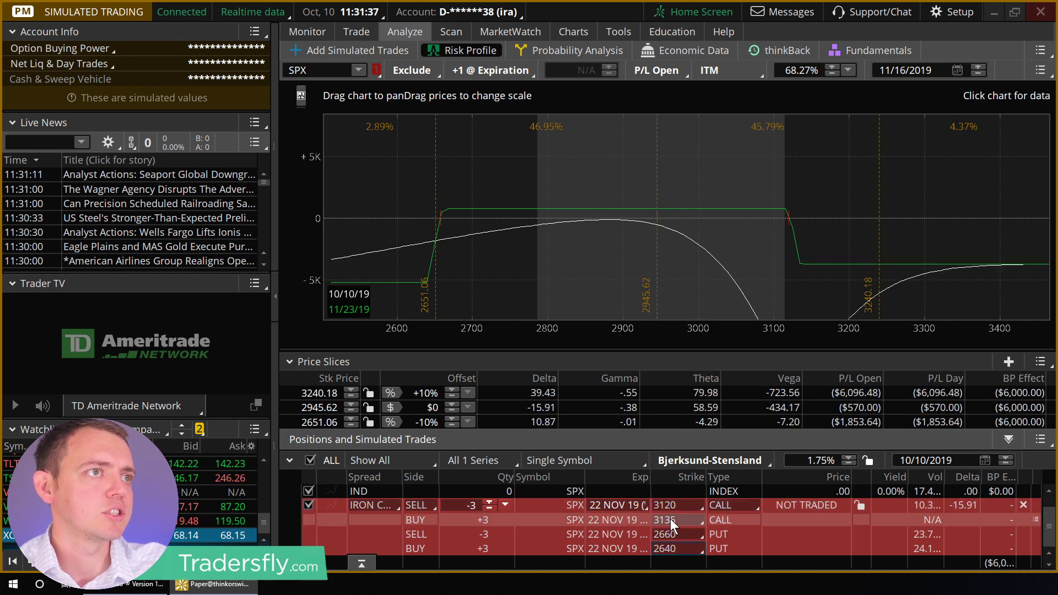
pyautogui.click(671, 517)
pyautogui.click(670, 473)
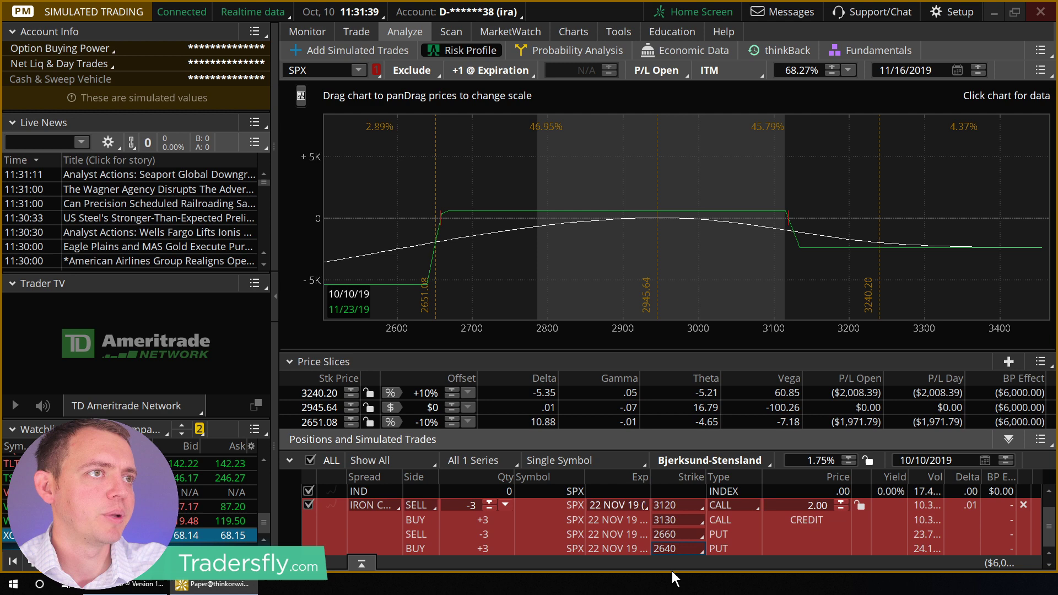
pyautogui.click(676, 535)
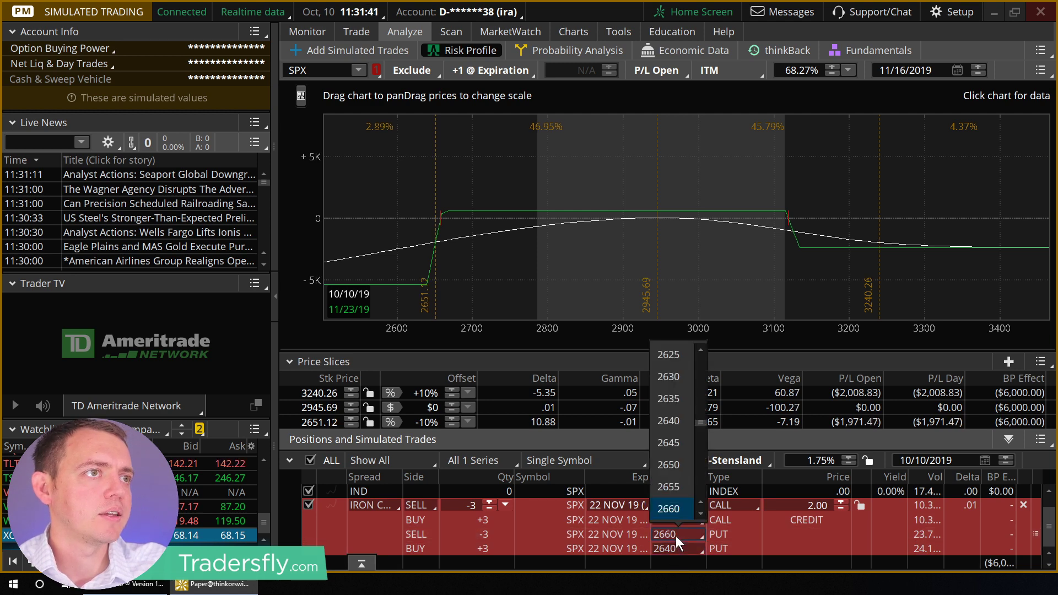
pyautogui.click(675, 467)
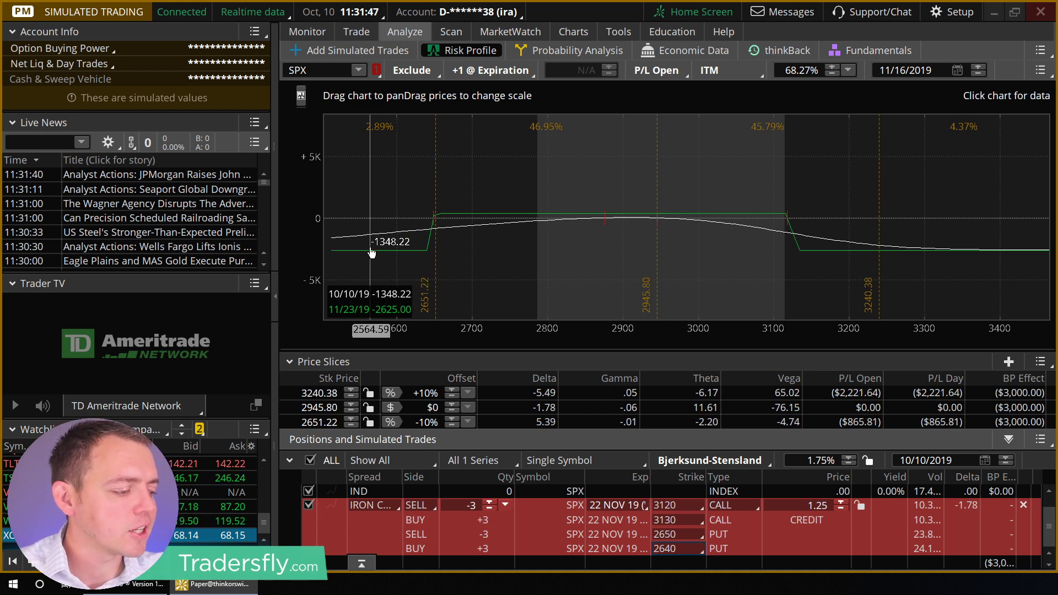
# Set the iron condor's quantity to -4 and switch the risk profile to Portfolio, Beta Weighted.
pyautogui.click(489, 509)
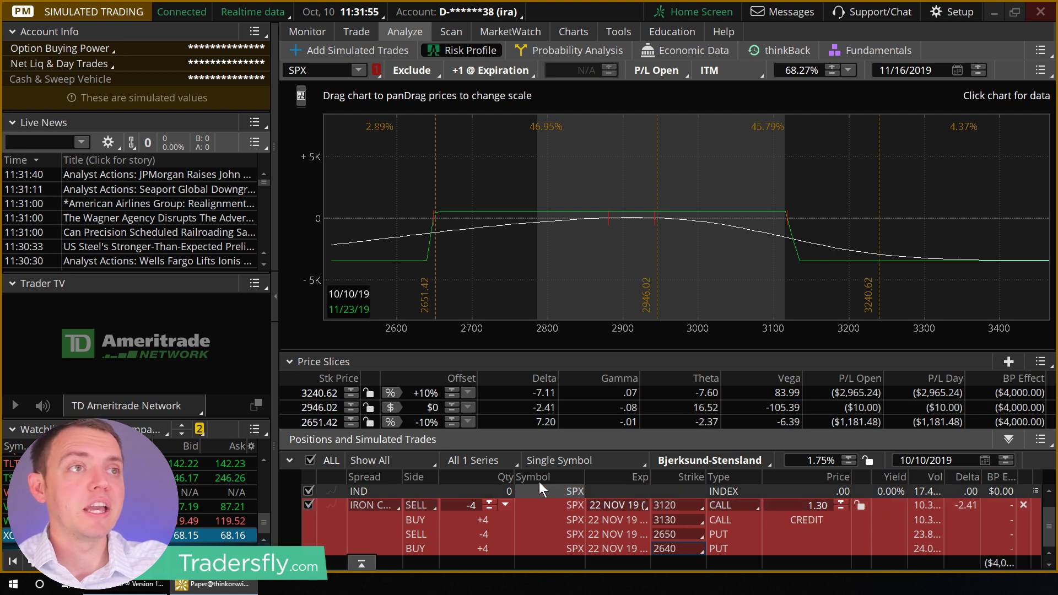
pyautogui.click(566, 461)
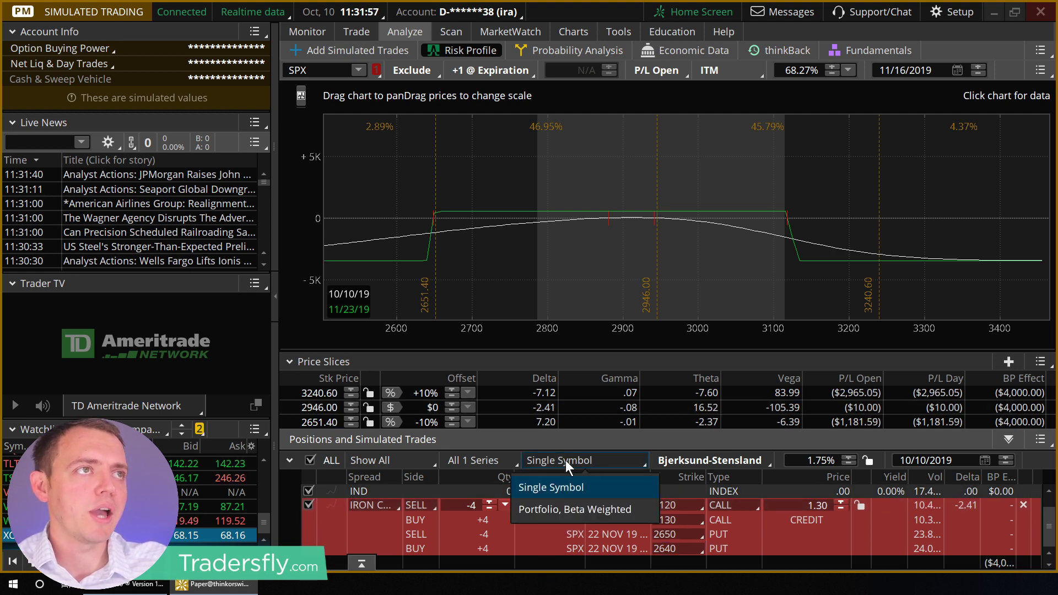
pyautogui.click(561, 508)
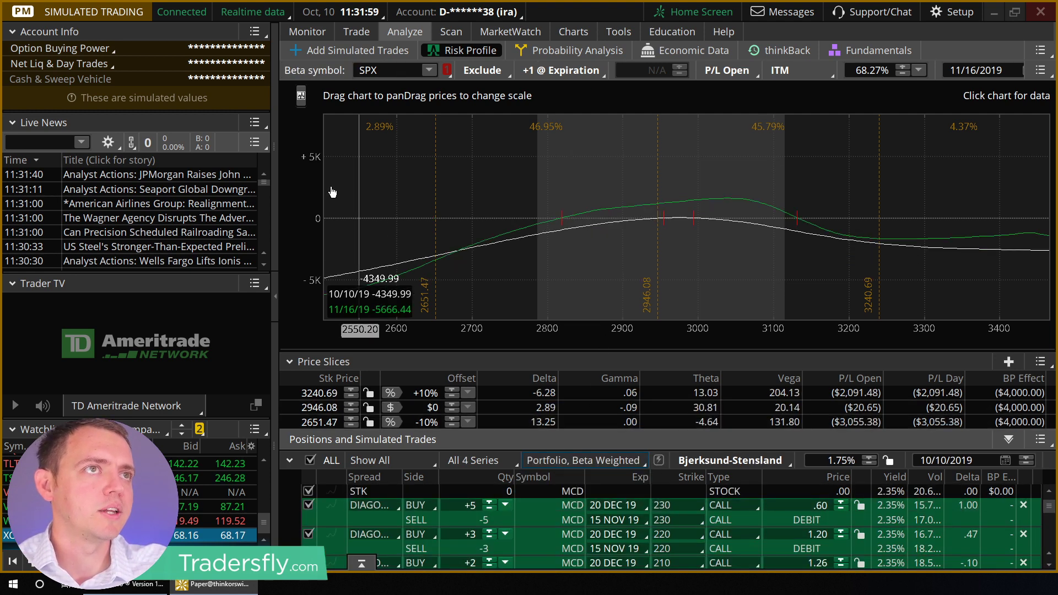
# Review the MCD, MSFT and SPX simulated trades, and enlarge and rescale the combined risk profile chart.
pyautogui.scroll(-6, 540, 524)
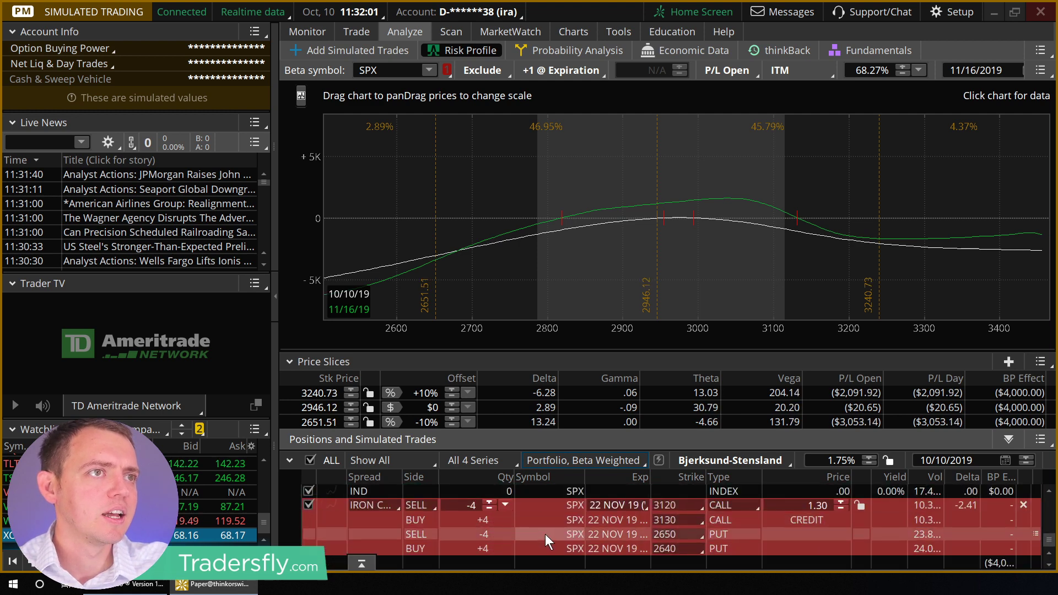
pyautogui.moveTo(518, 180); pyautogui.dragTo(518, 178)
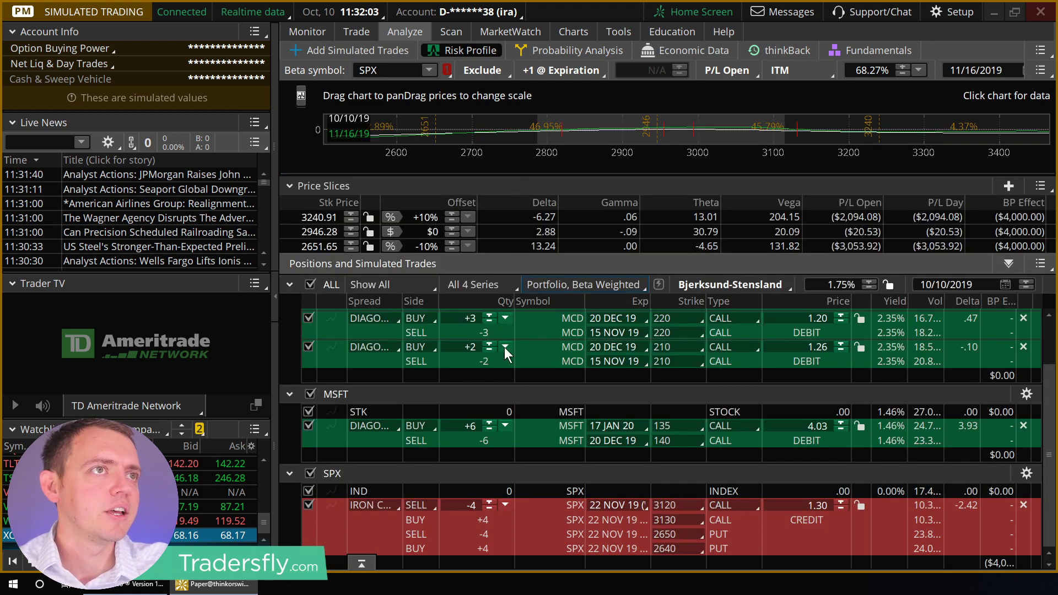
pyautogui.scroll(2, 309, 353)
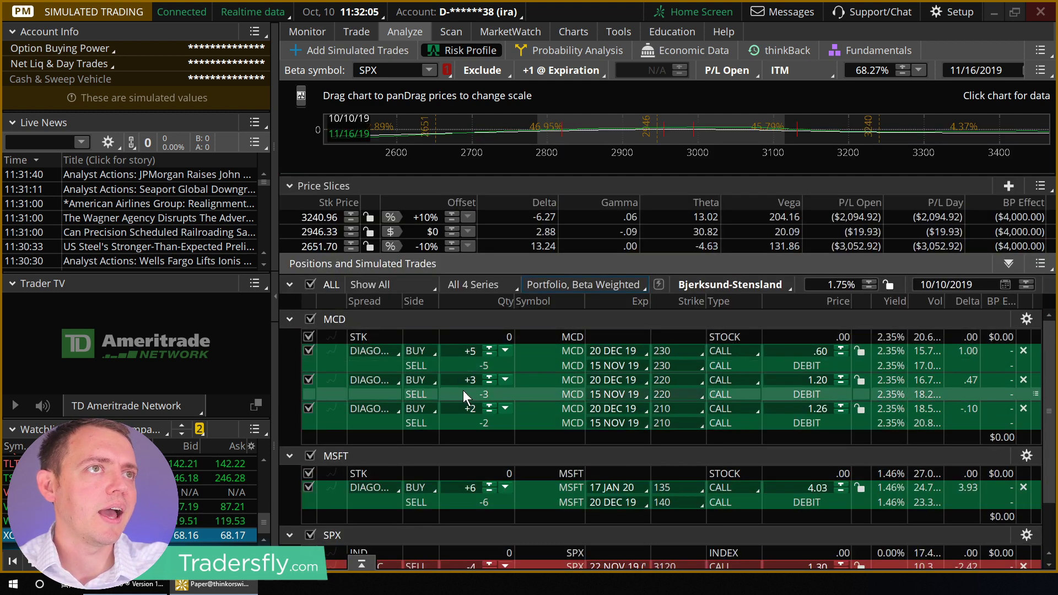
pyautogui.scroll(-2, 375, 481)
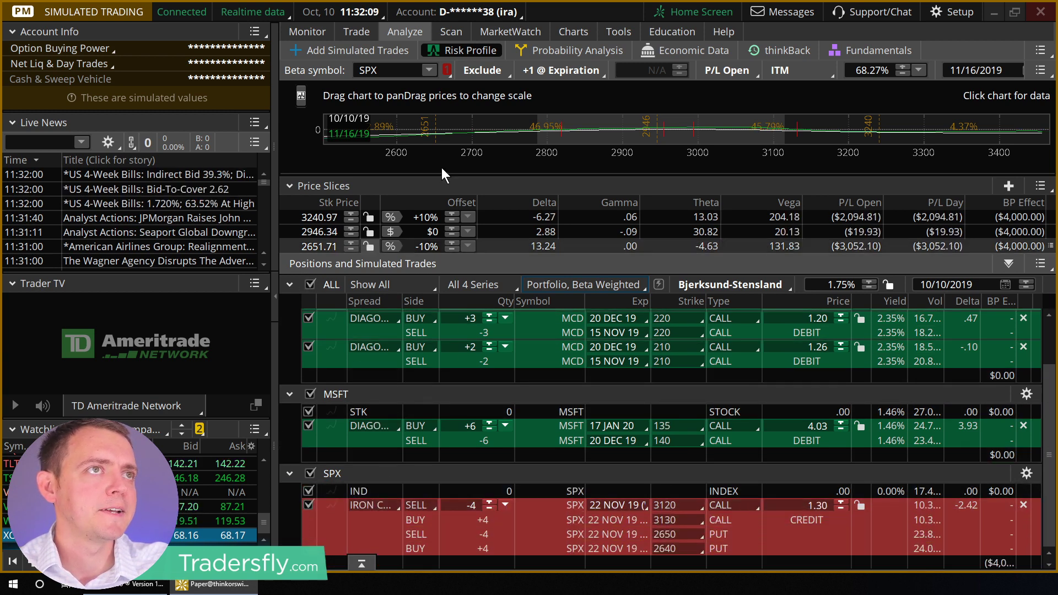
pyautogui.moveTo(441, 176); pyautogui.dragTo(436, 453)
pyautogui.moveTo(325, 233); pyautogui.dragTo(327, 212)
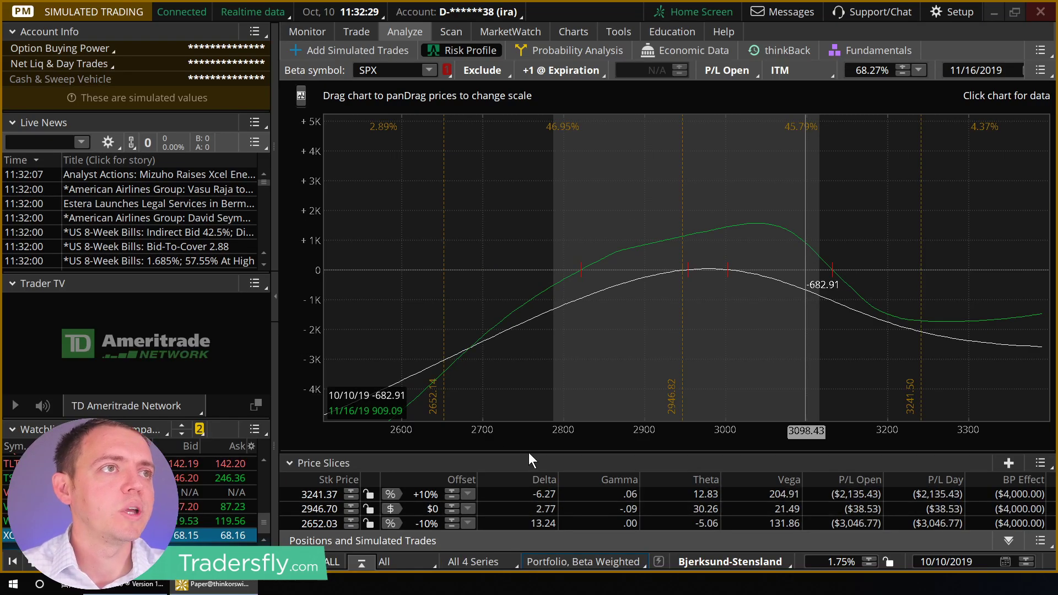
# Make more room for the positions list and set the SPX iron condor's quantity to -3.
pyautogui.moveTo(528, 452); pyautogui.dragTo(530, 372)
pyautogui.scroll(3, 494, 527)
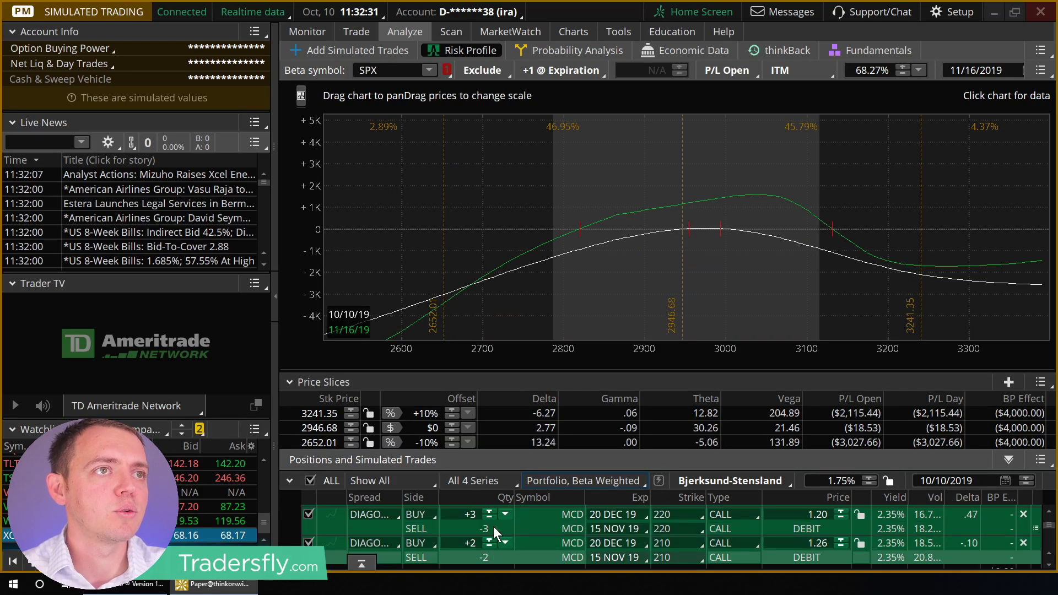
pyautogui.scroll(-5, 501, 517)
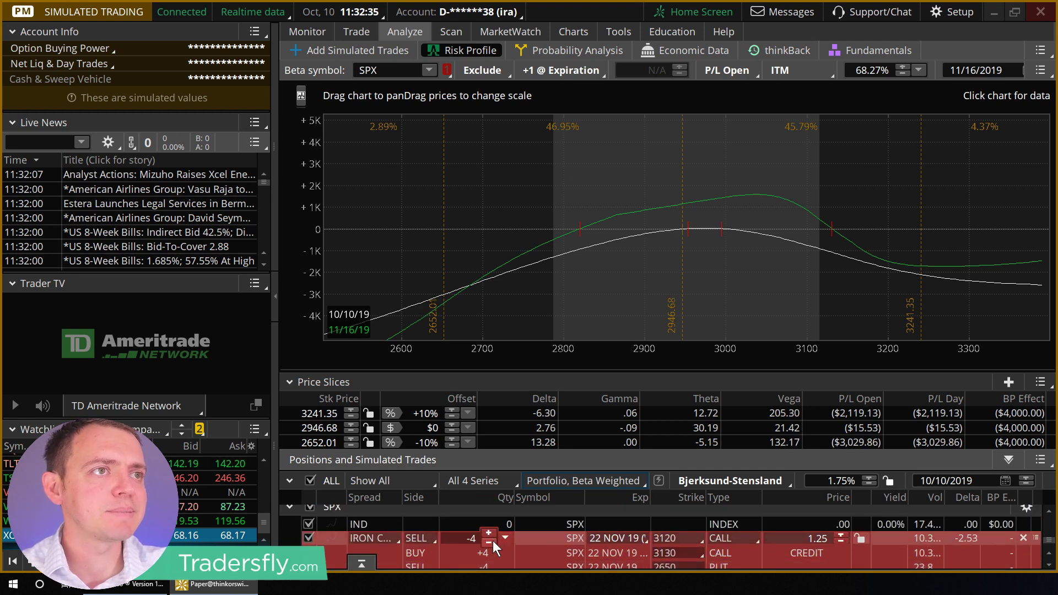
pyautogui.click(492, 541)
pyautogui.click(491, 535)
pyautogui.click(491, 534)
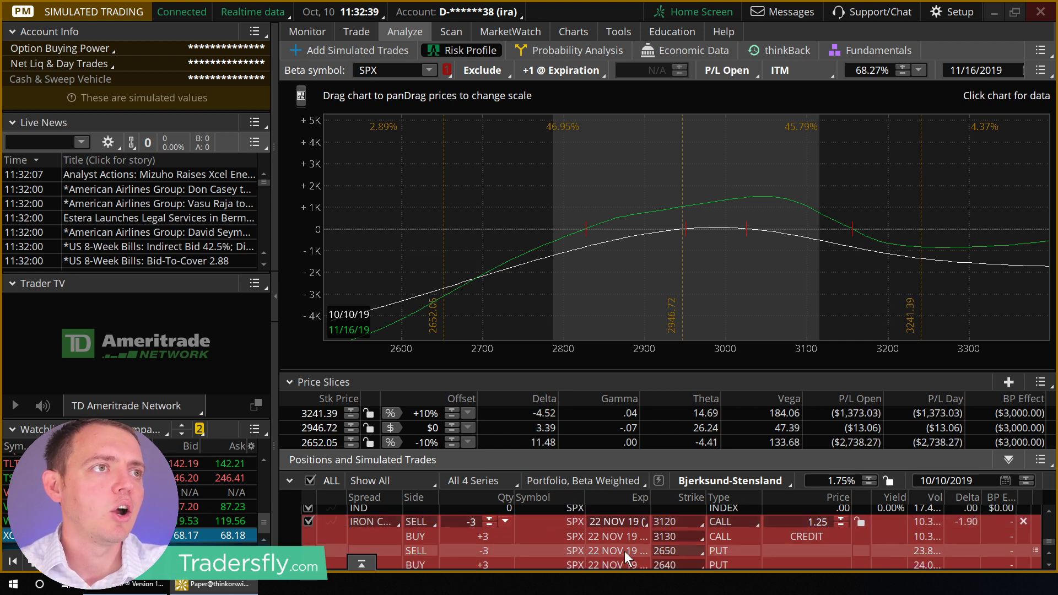
pyautogui.scroll(-2, 651, 557)
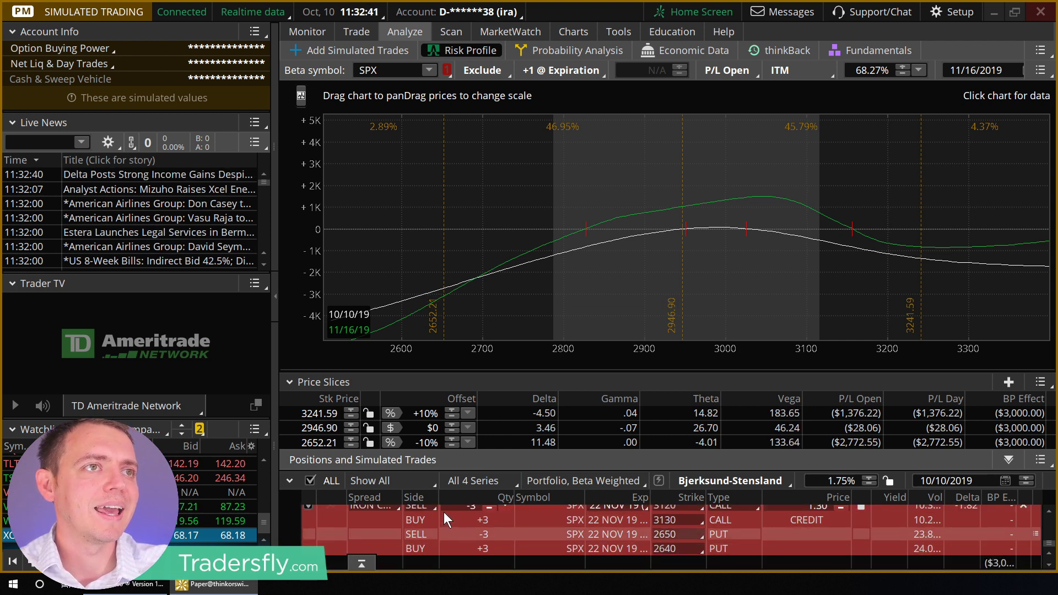
# Compare the SPX Single Symbol risk profile with the Portfolio, Beta Weighted profile, ending on Single Symbol.
pyautogui.click(557, 478)
pyautogui.click(557, 501)
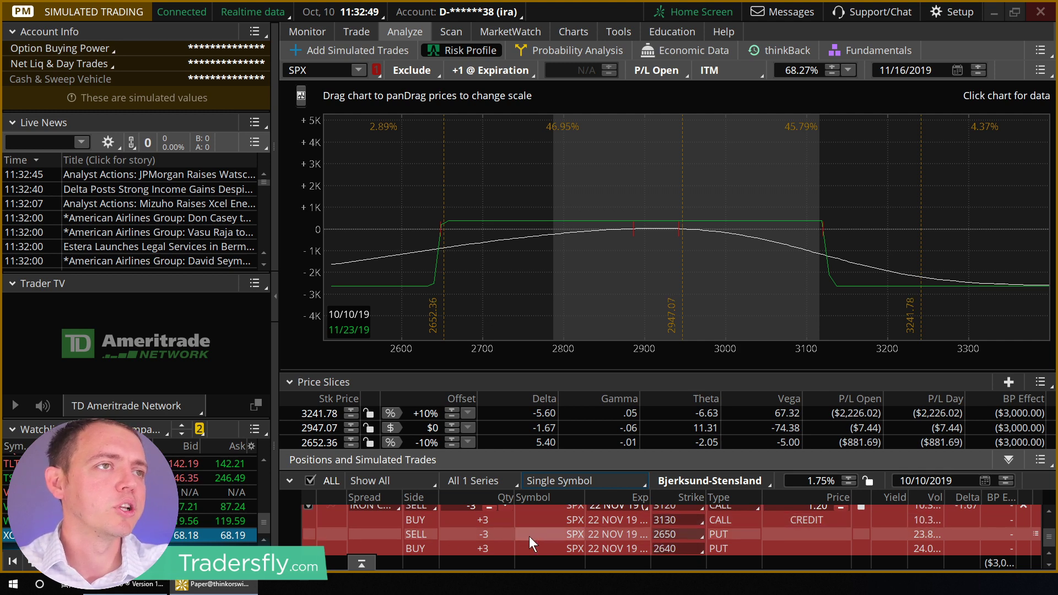
pyautogui.scroll(3, 442, 521)
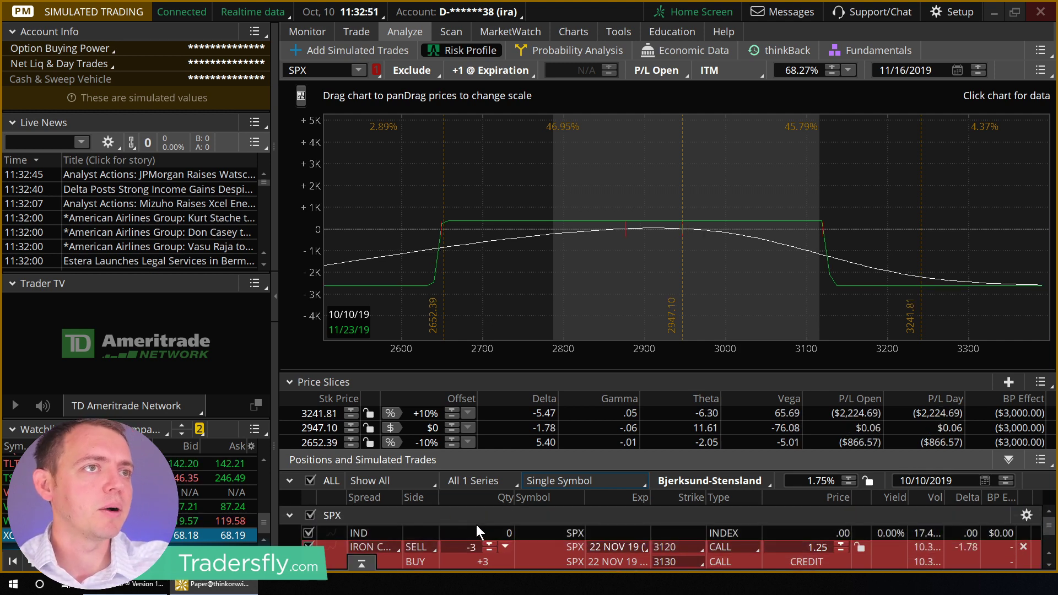
pyautogui.click(568, 486)
pyautogui.click(561, 528)
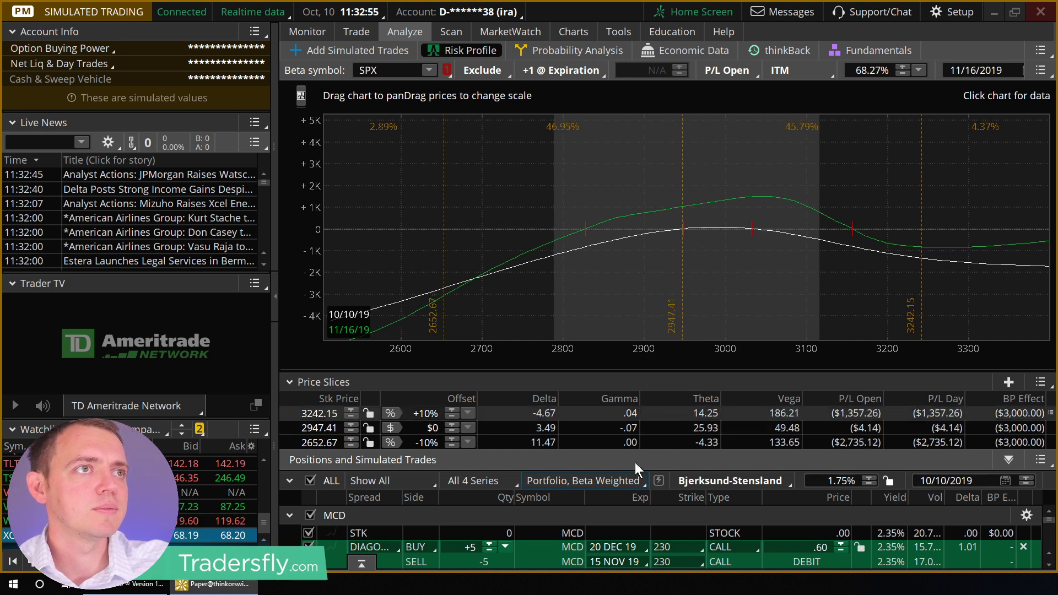
pyautogui.click(587, 480)
pyautogui.click(567, 507)
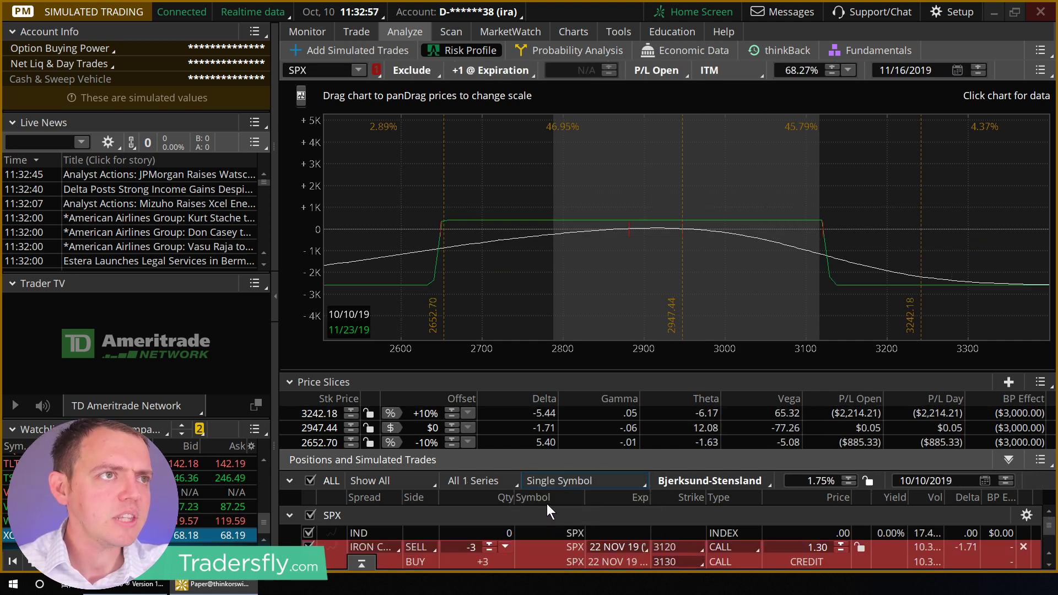
# Load the AMZN option chain for trading and expand the 25 OCT 19 weekly expiration to its near-the-money strikes.
pyautogui.click(362, 33)
pyautogui.click(328, 71)
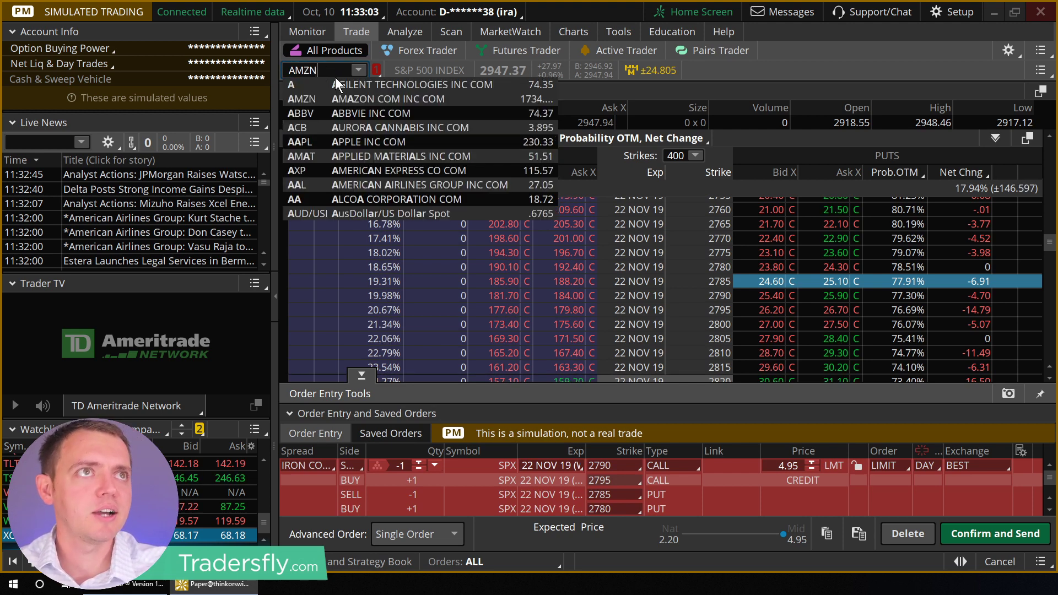
pyautogui.press('Return')
pyautogui.click(299, 185)
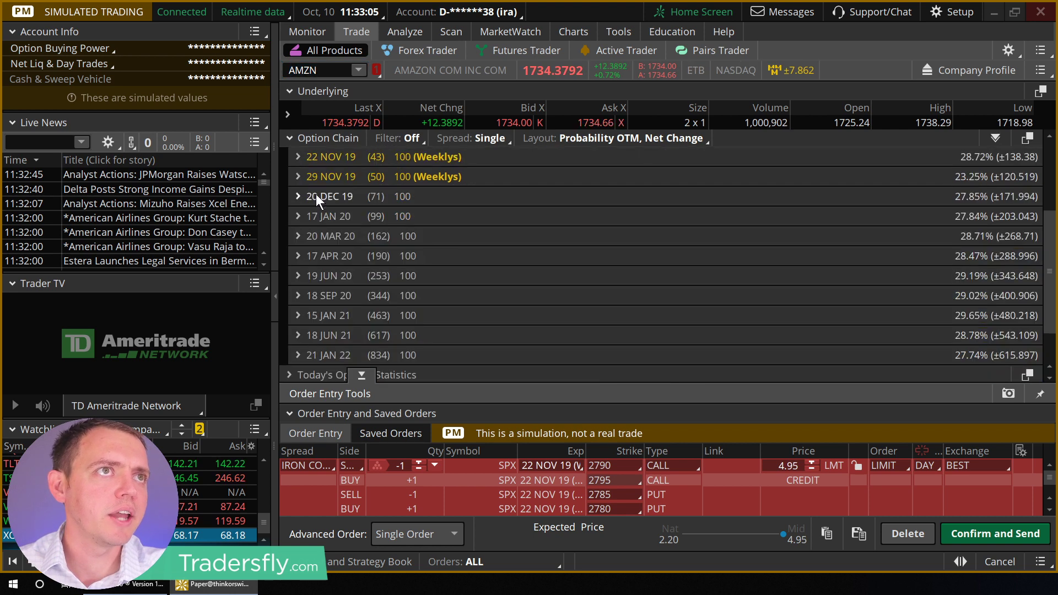
pyautogui.scroll(5, 430, 225)
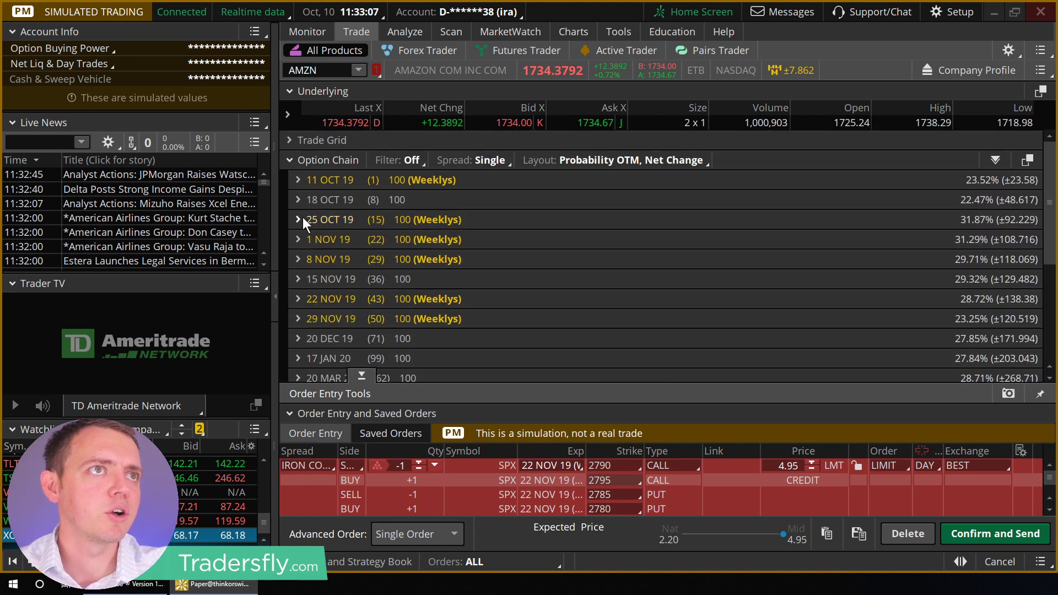
pyautogui.click(298, 219)
pyautogui.scroll(-2, 300, 223)
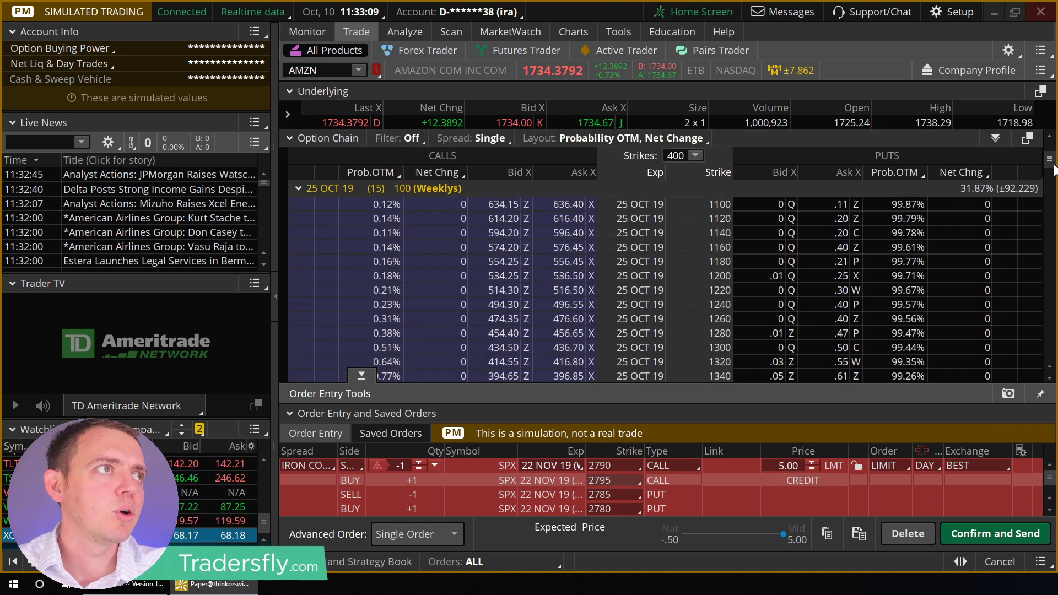
pyautogui.moveTo(1049, 160); pyautogui.dragTo(1048, 235)
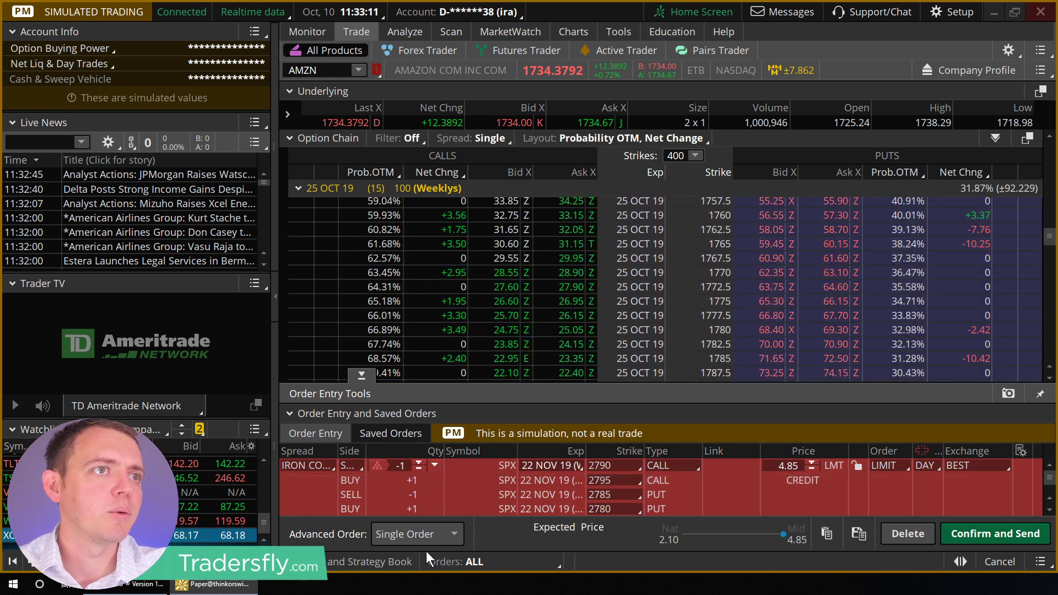
# Switch to TC2000, examine the AMZN daily price chart, and return to the trading platform.
pyautogui.click(149, 584)
pyautogui.write('AMZN')
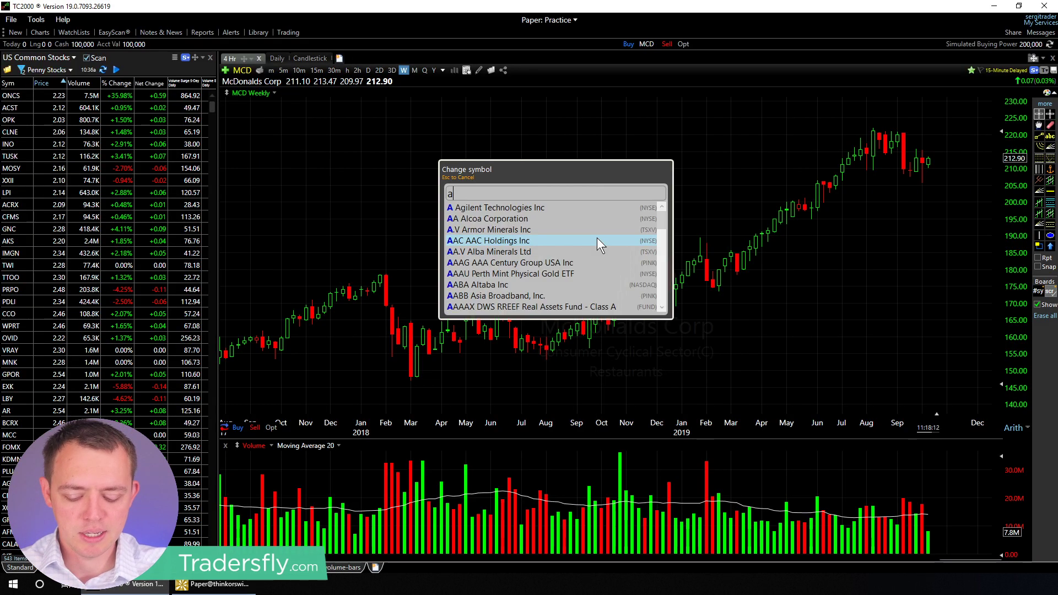
pyautogui.press('Return')
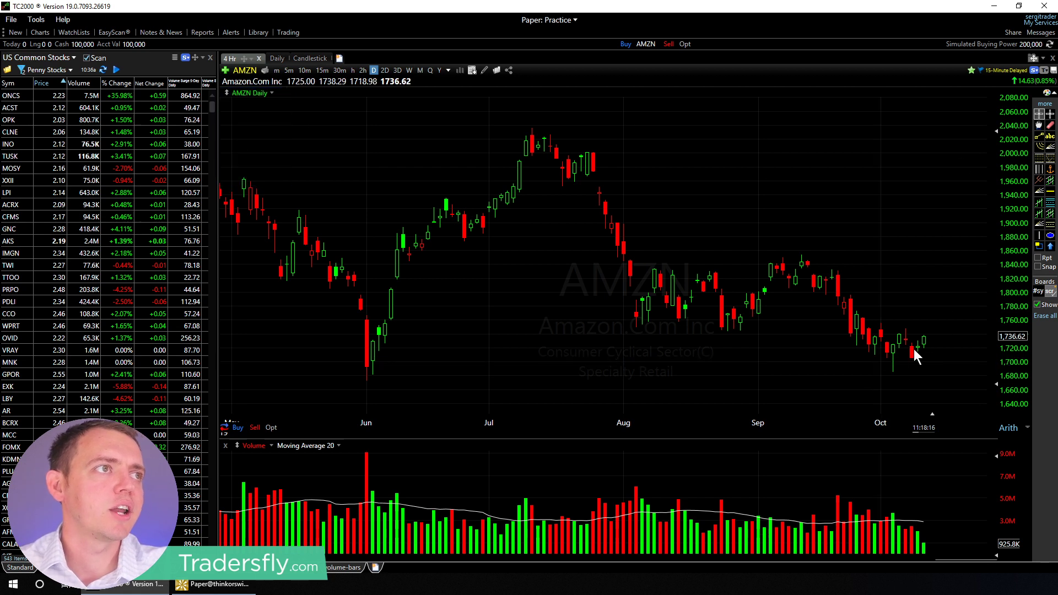
pyautogui.click(998, 7)
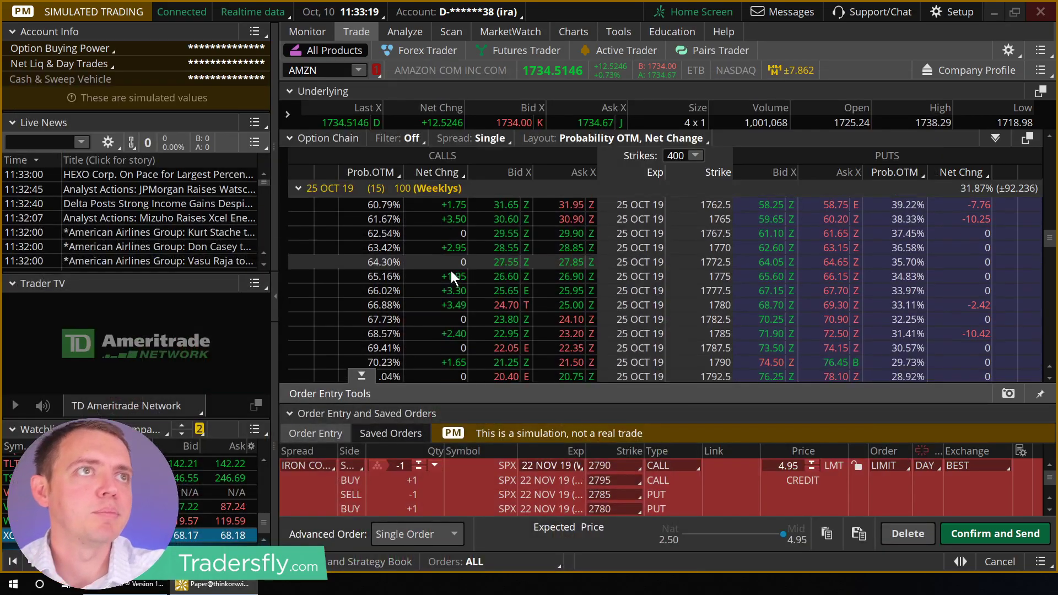
# Create a buy order for an AMZN 25 OCT 19 call butterfly centred on the 1750 strike.
pyautogui.scroll(6, 477, 271)
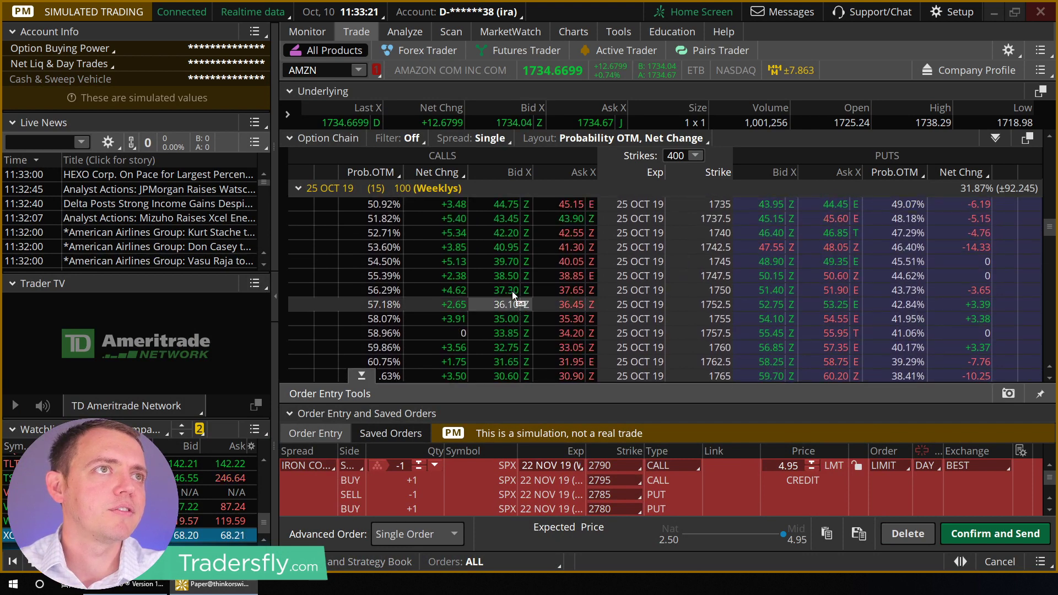
pyautogui.scroll(-1, 513, 292)
pyautogui.rightClick(504, 333)
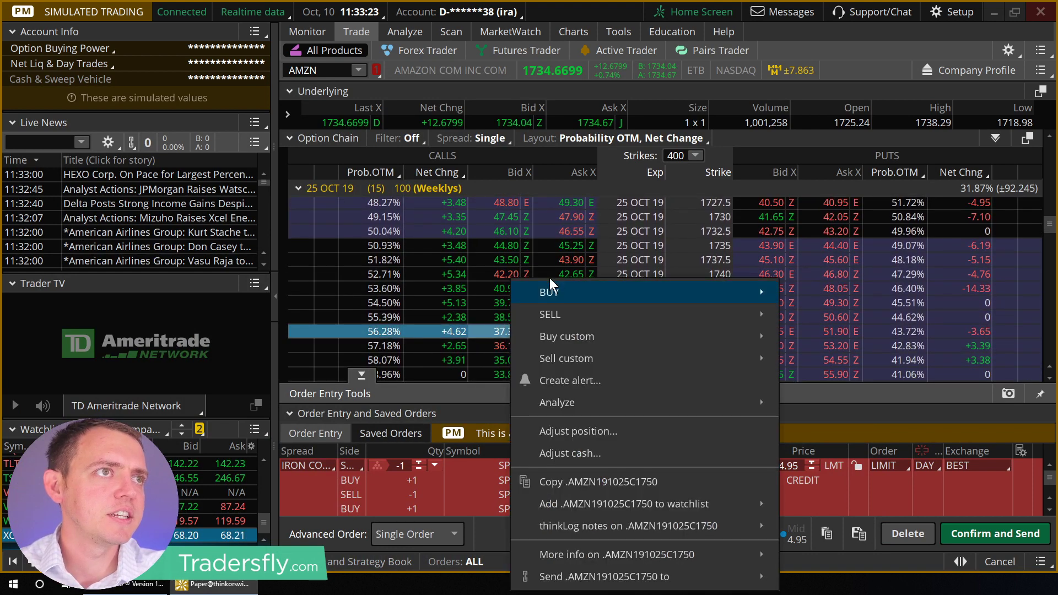
pyautogui.moveTo(549, 298)
pyautogui.click(810, 217)
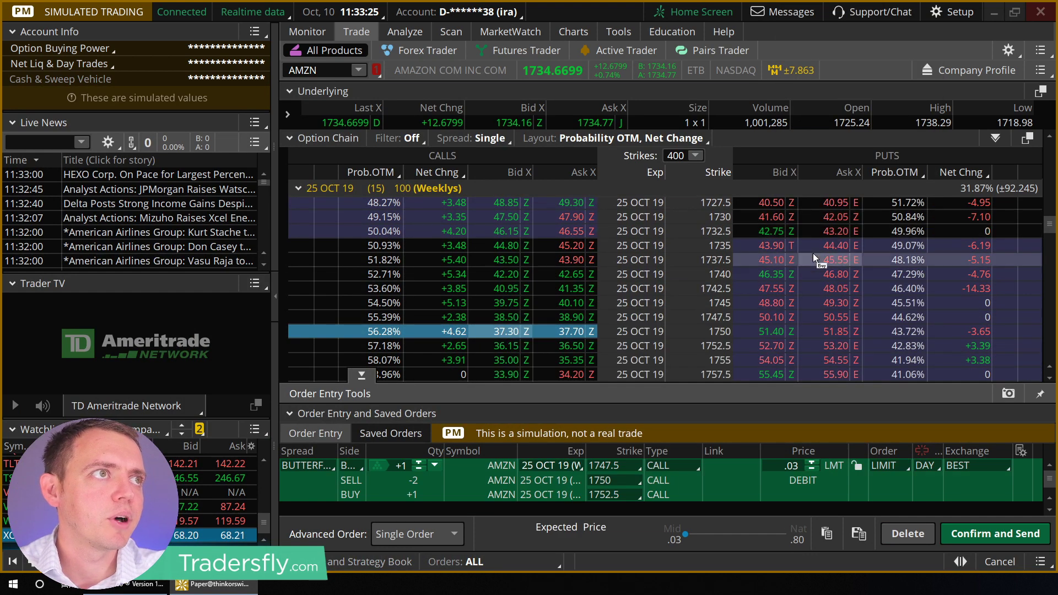
# Analyze the AMZN butterfly order in the Single Symbol risk profile and fit the chart scale to it.
pyautogui.rightClick(730, 487)
pyautogui.click(775, 470)
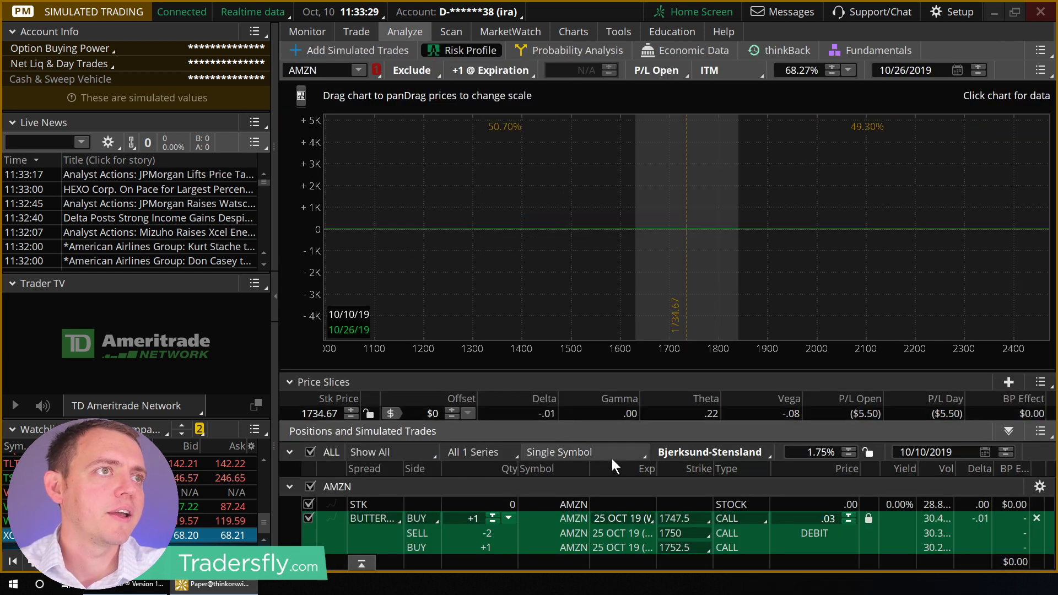
pyautogui.click(554, 452)
pyautogui.click(551, 477)
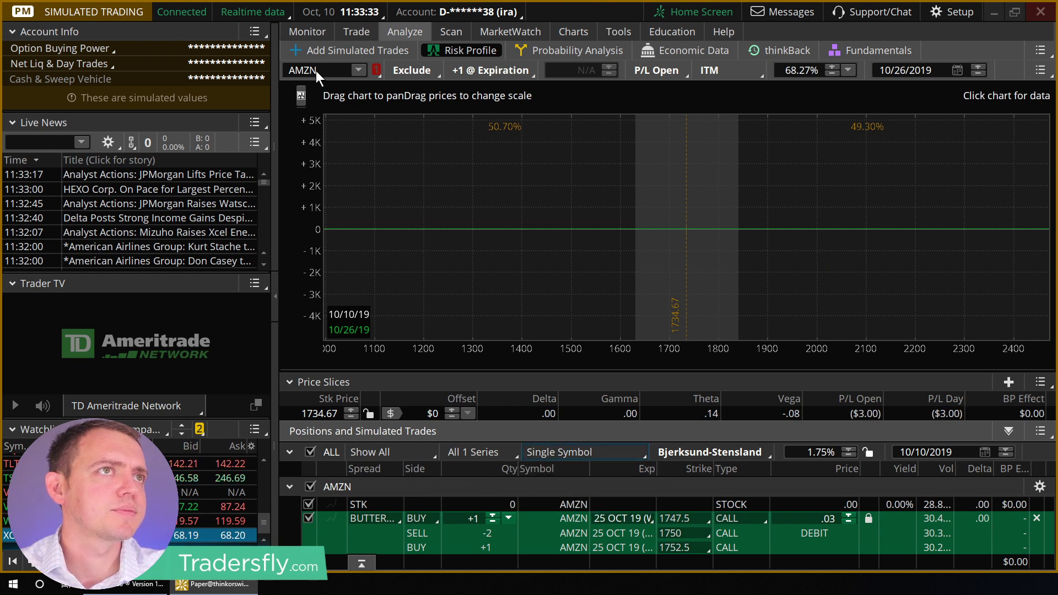
pyautogui.click(301, 95)
pyautogui.click(278, 123)
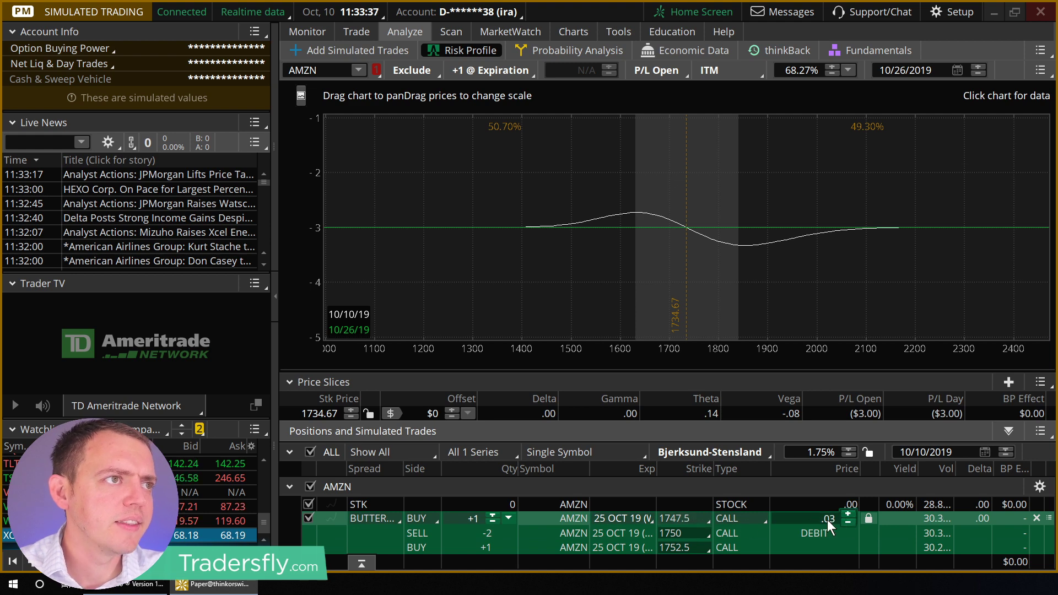
# Unlock the butterfly's price, set its long call strikes to 1720 and 1780 around 1750, and rescale the chart to the payoff.
pyautogui.click(868, 519)
pyautogui.click(690, 518)
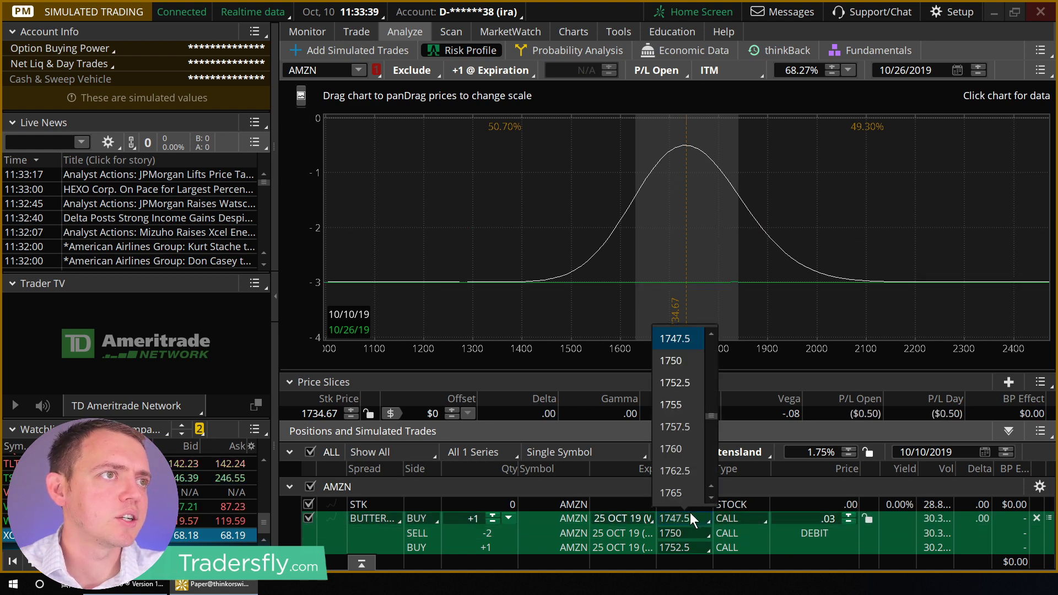
pyautogui.click(685, 522)
pyautogui.click(690, 520)
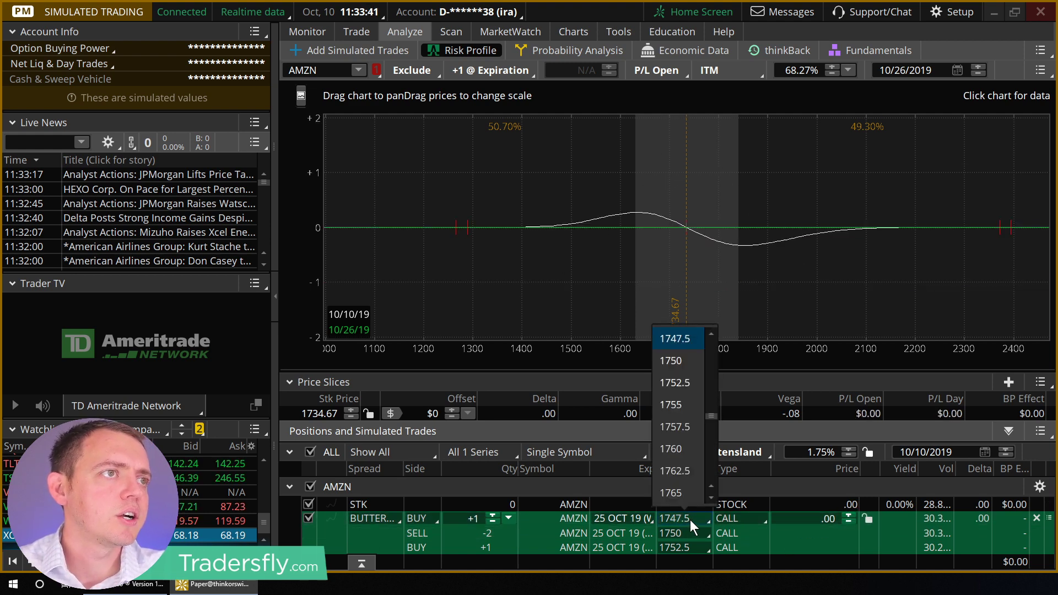
pyautogui.scroll(4, 681, 402)
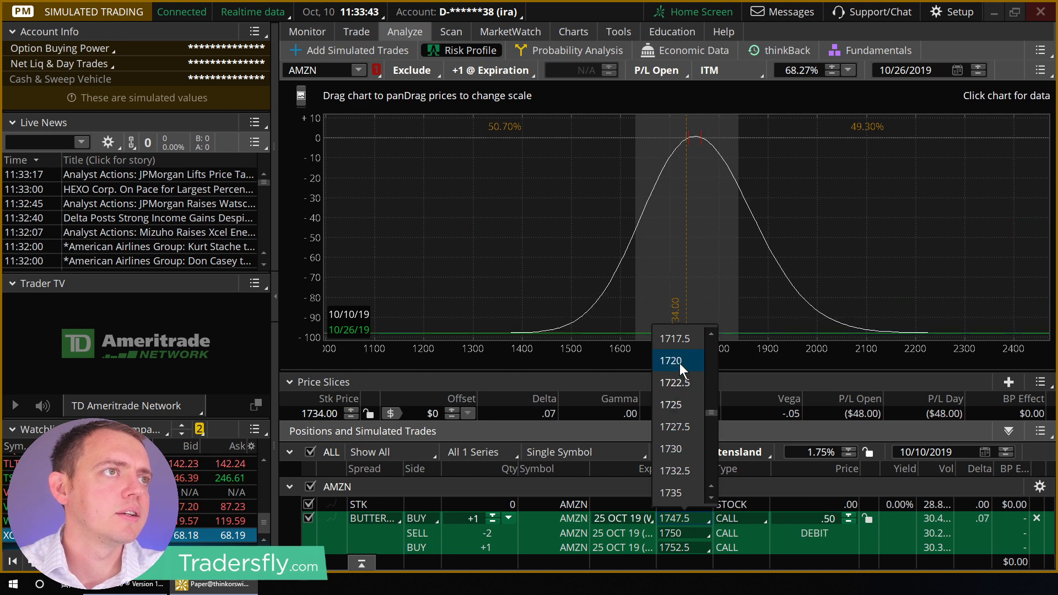
pyautogui.click(679, 363)
pyautogui.click(681, 548)
pyautogui.scroll(-3, 684, 511)
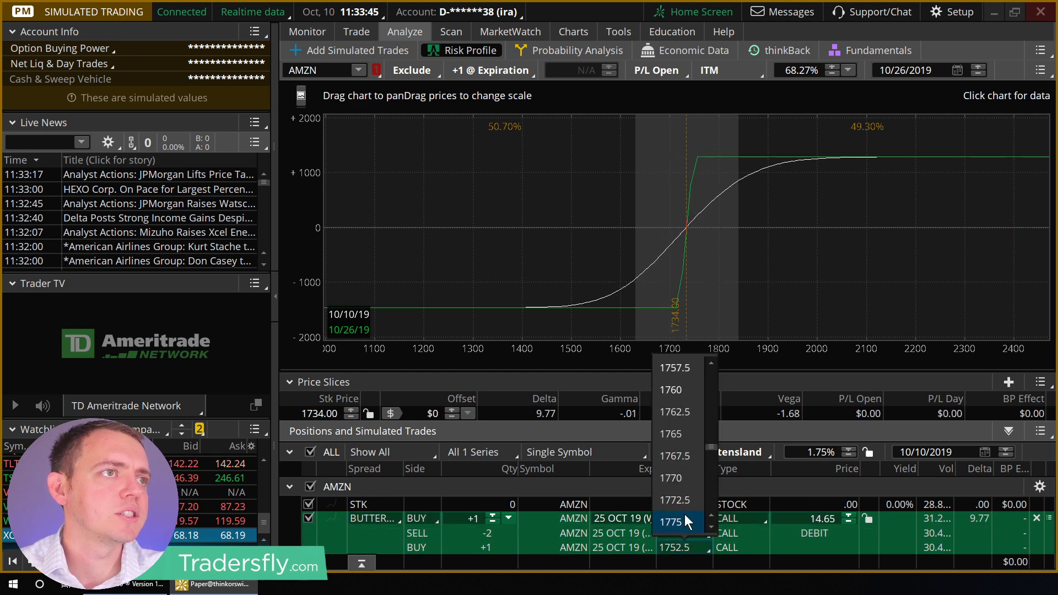
pyautogui.scroll(-2, 684, 512)
pyautogui.click(678, 499)
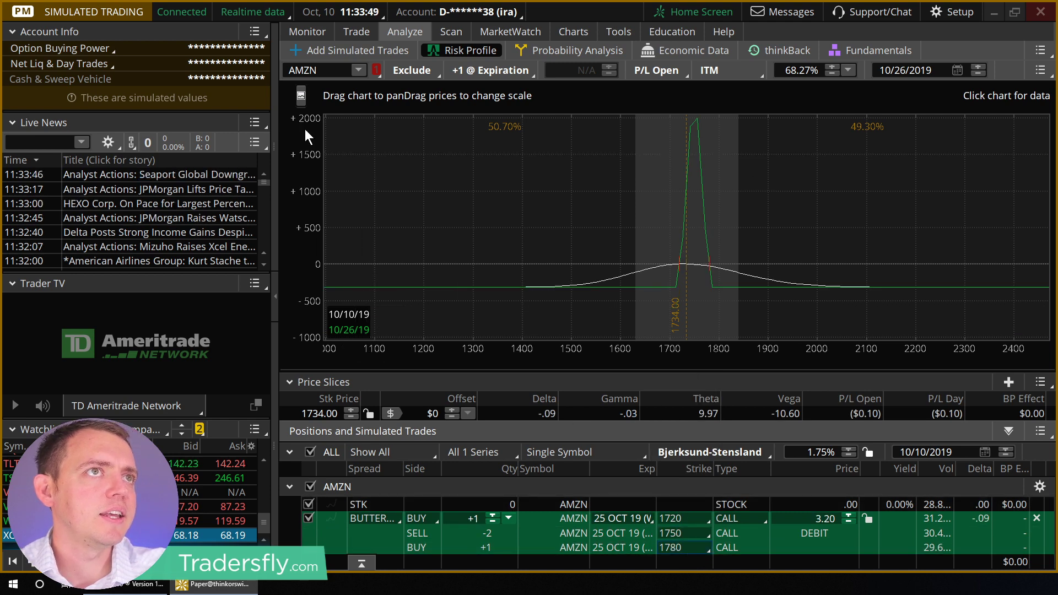
pyautogui.click(303, 102)
pyautogui.click(251, 150)
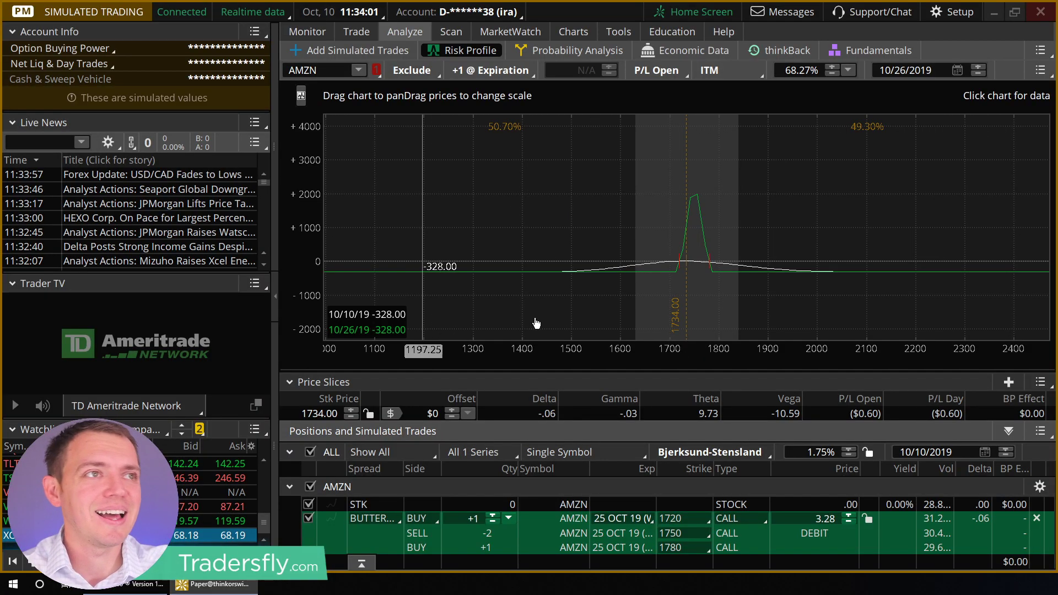
# Move the butterfly's short calls to the 1800 strike and its upper long call to the 1830 strike.
pyautogui.click(683, 533)
pyautogui.scroll(-7, 713, 478)
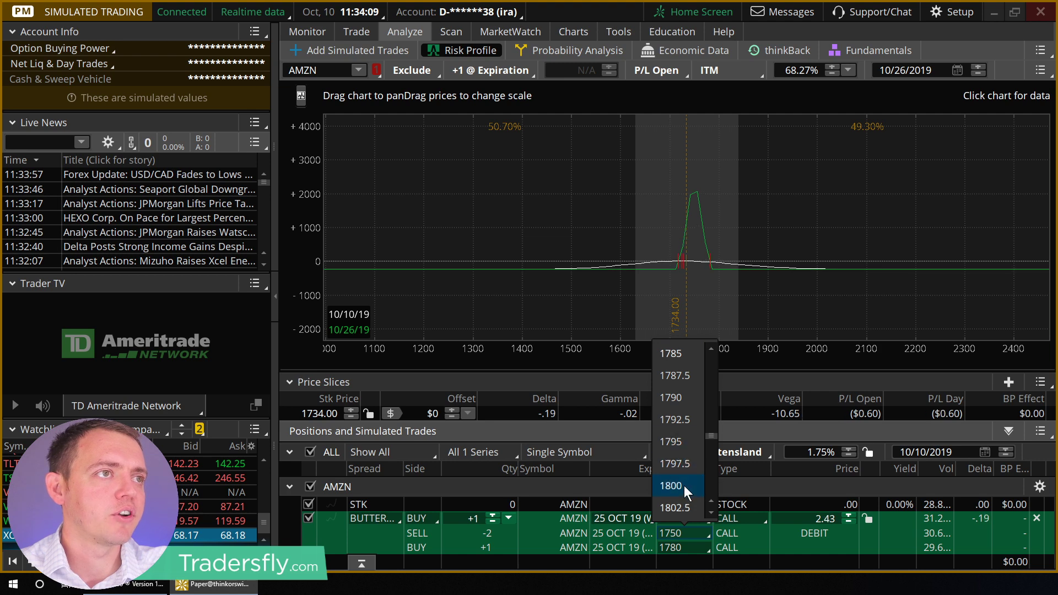
pyautogui.click(684, 485)
pyautogui.click(686, 547)
pyautogui.scroll(-7, 713, 485)
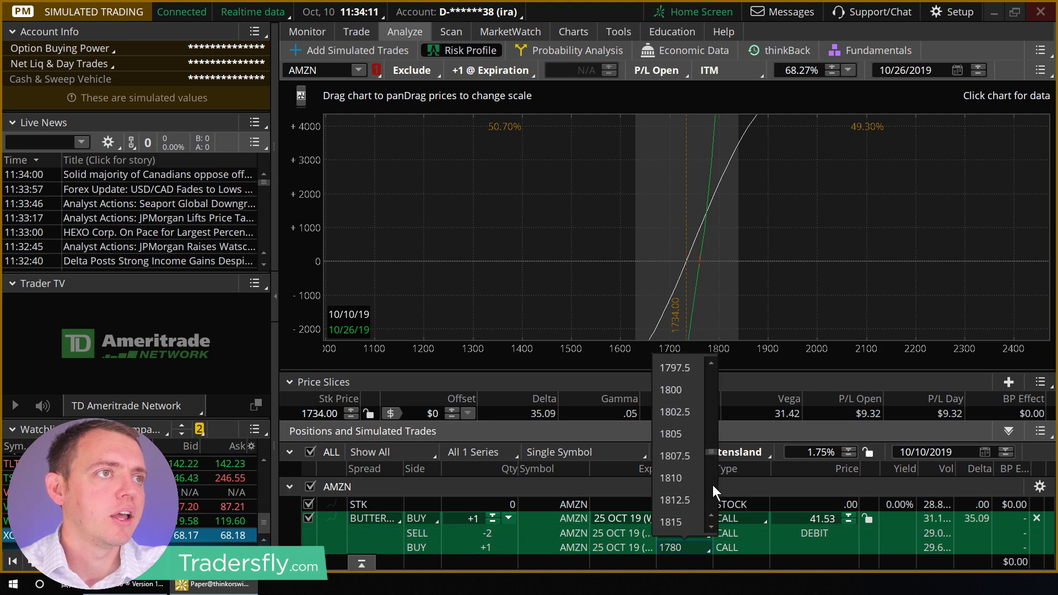
pyautogui.click(681, 500)
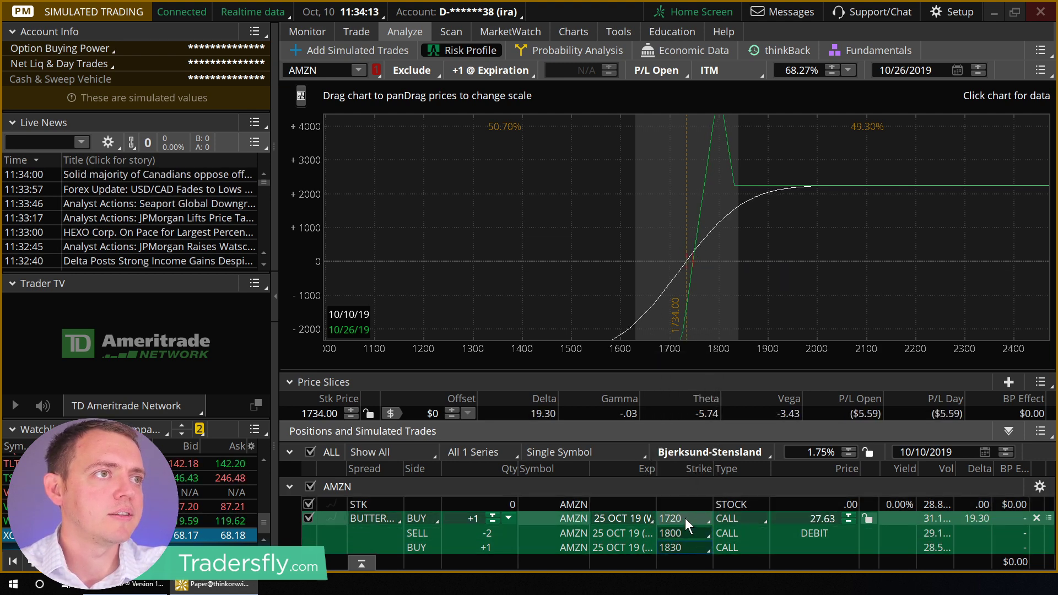
# Set the butterfly's lower long call strike to 1770, 30 points below the short calls.
pyautogui.click(685, 518)
pyautogui.scroll(-12, 714, 459)
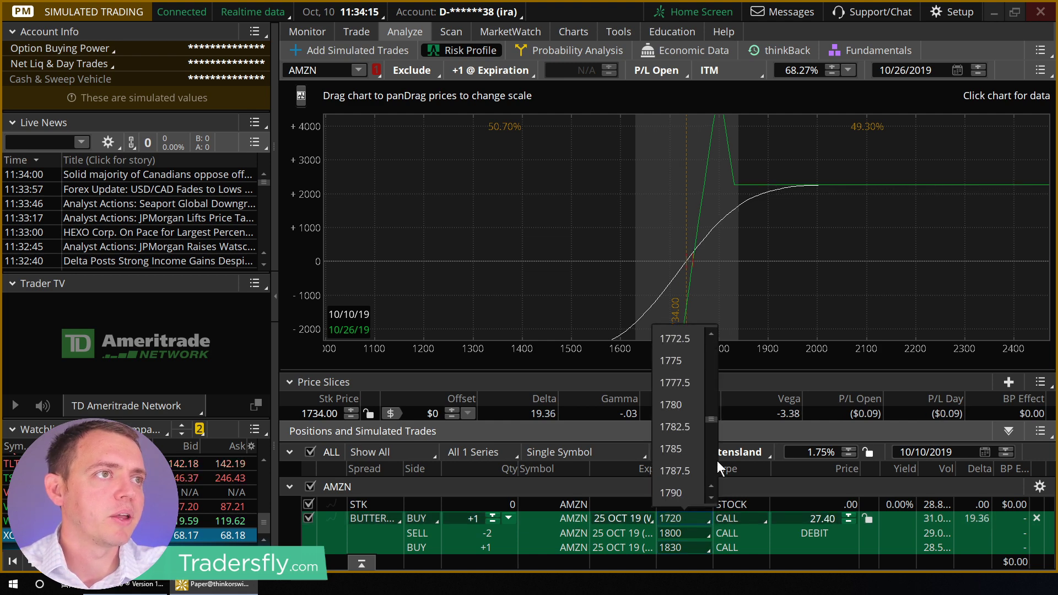
pyautogui.click(677, 429)
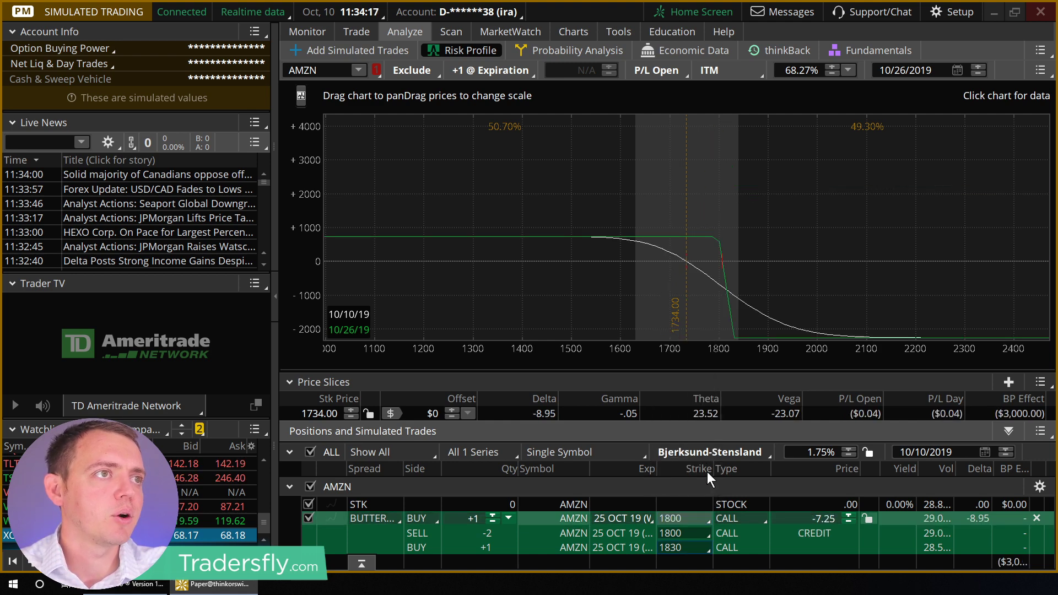
pyautogui.click(686, 518)
pyautogui.scroll(6, 682, 455)
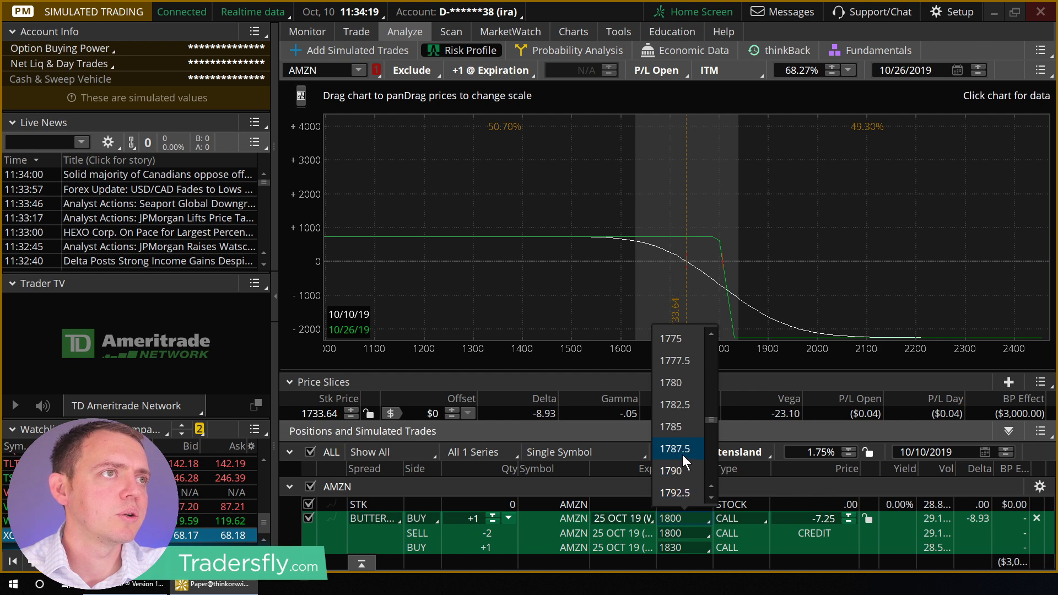
pyautogui.click(672, 361)
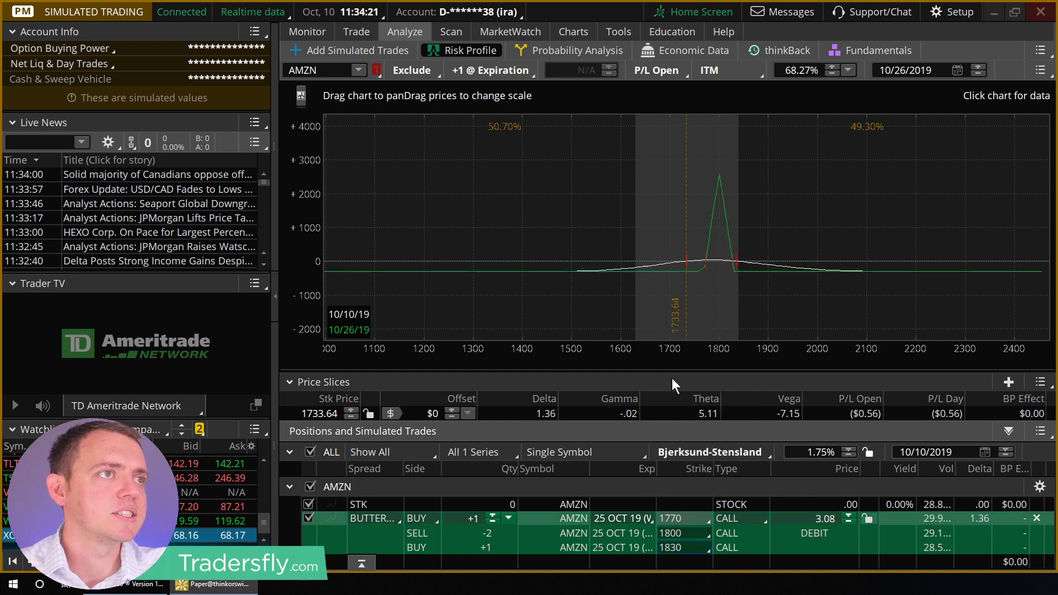
# Review the AMZN 25 OCT 19 option chain up to the strikes around 1800 and return to the risk profile.
pyautogui.click(357, 32)
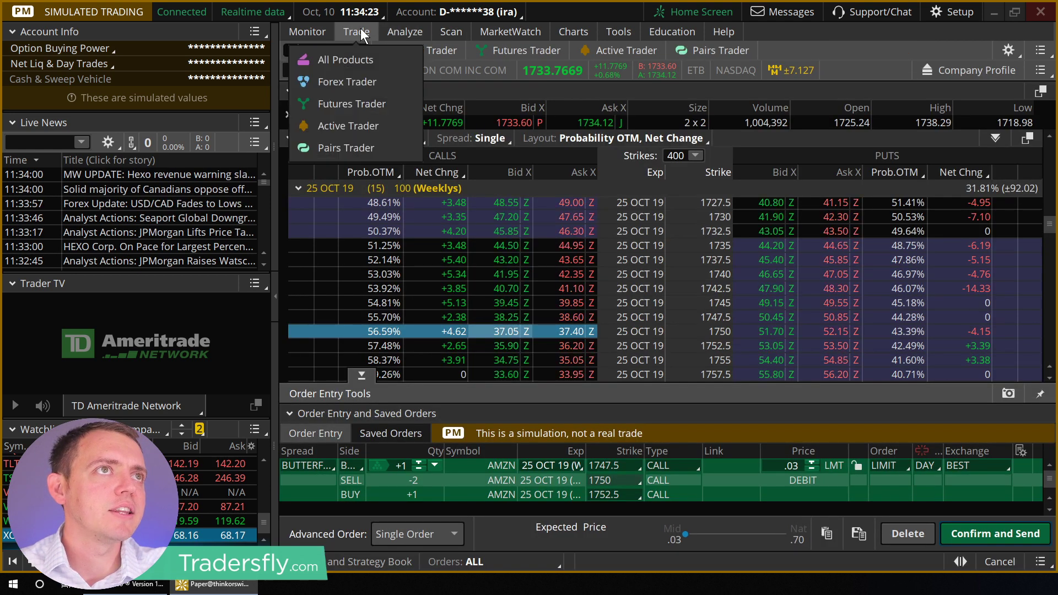
pyautogui.scroll(-4, 563, 328)
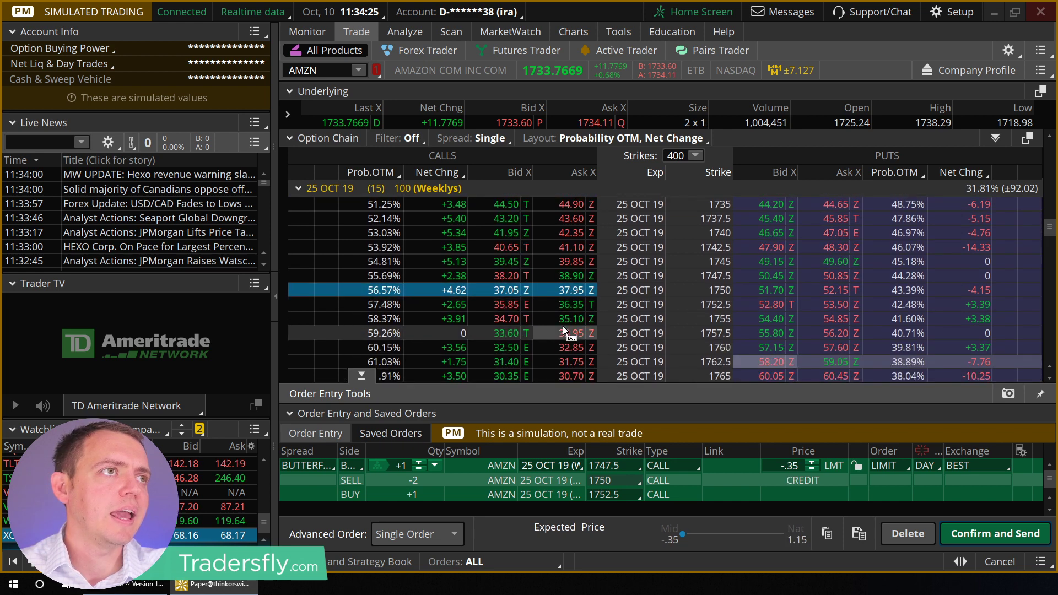
pyautogui.scroll(-4, 560, 345)
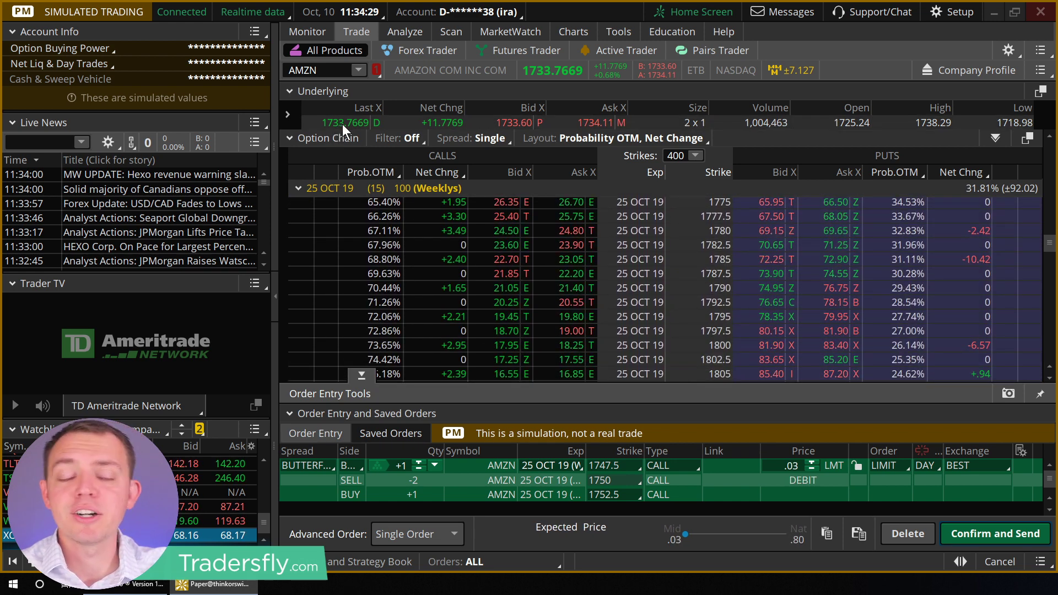
pyautogui.click(385, 31)
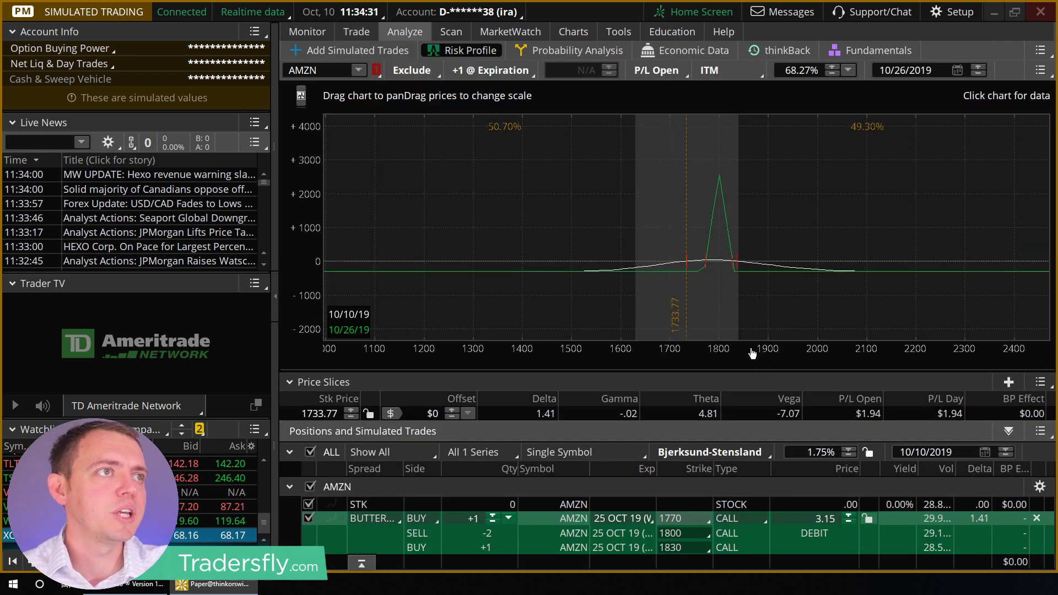
# Rescale the risk chart around the butterfly's payoff, from about 1450 to 2100, and enlarge the positions area.
pyautogui.moveTo(892, 315); pyautogui.dragTo(530, 320)
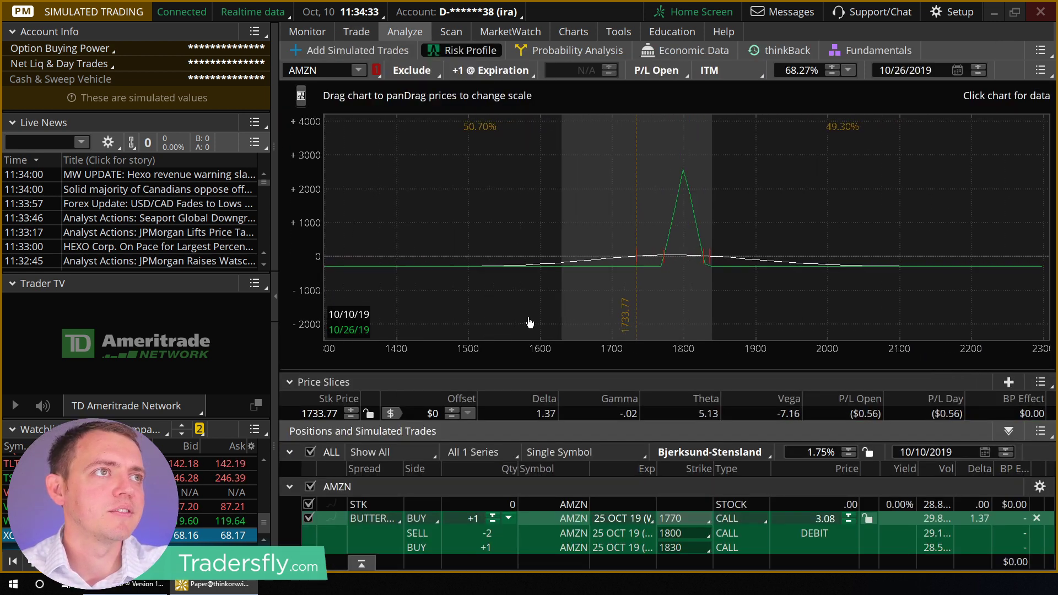
pyautogui.moveTo(326, 206); pyautogui.dragTo(327, 248)
pyautogui.moveTo(479, 220); pyautogui.dragTo(375, 222)
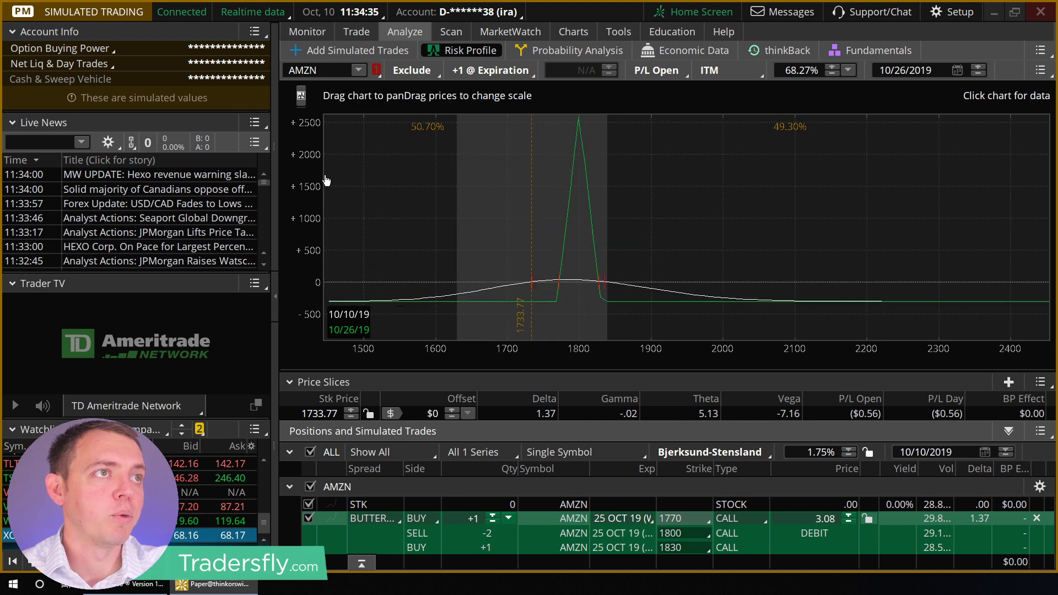
pyautogui.moveTo(682, 366); pyautogui.dragTo(848, 356)
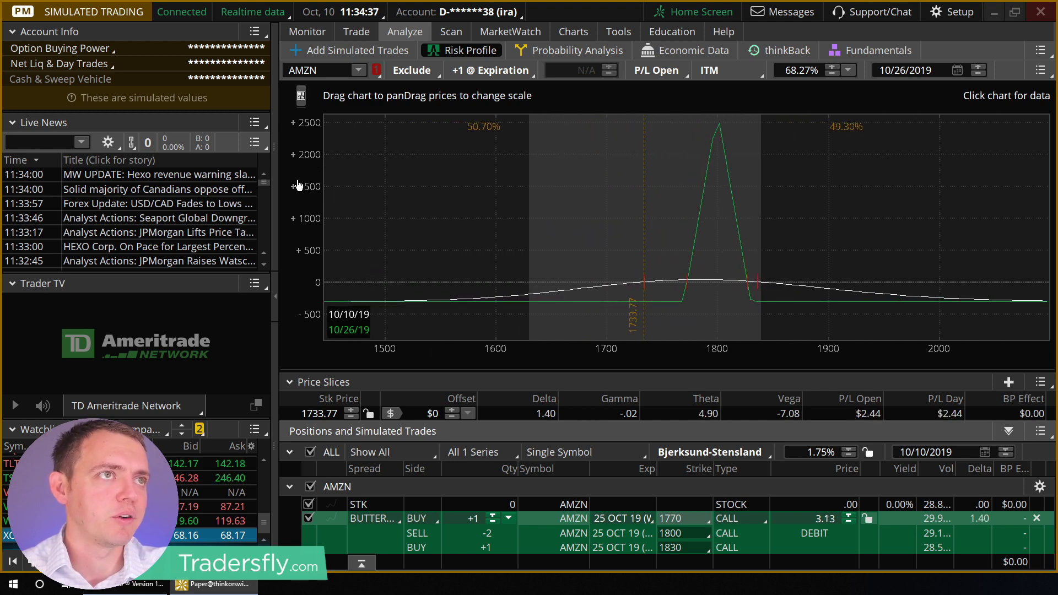
pyautogui.moveTo(313, 172); pyautogui.dragTo(331, 177)
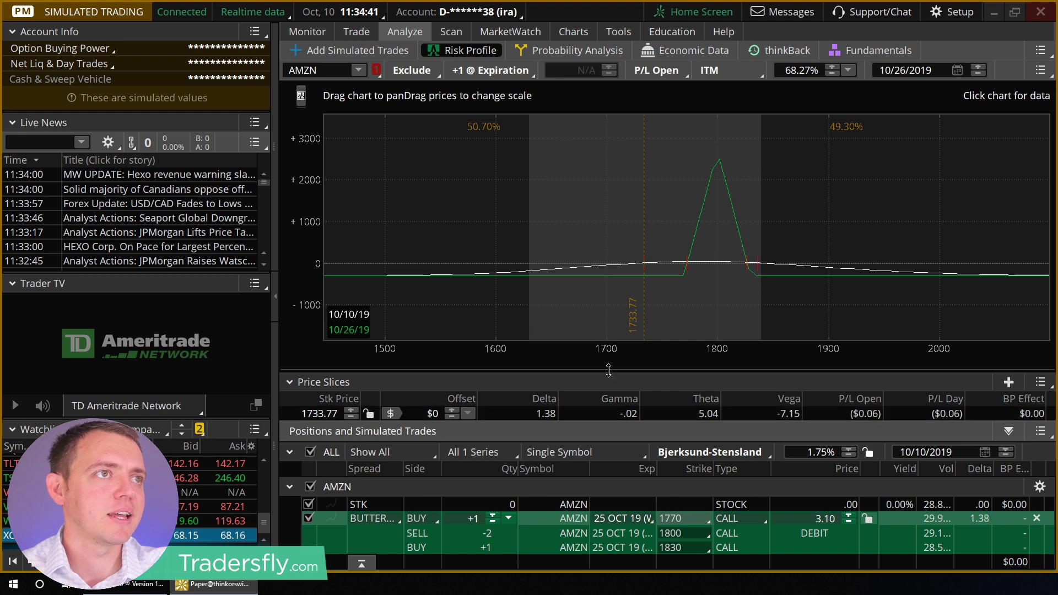
pyautogui.moveTo(609, 376); pyautogui.dragTo(610, 328)
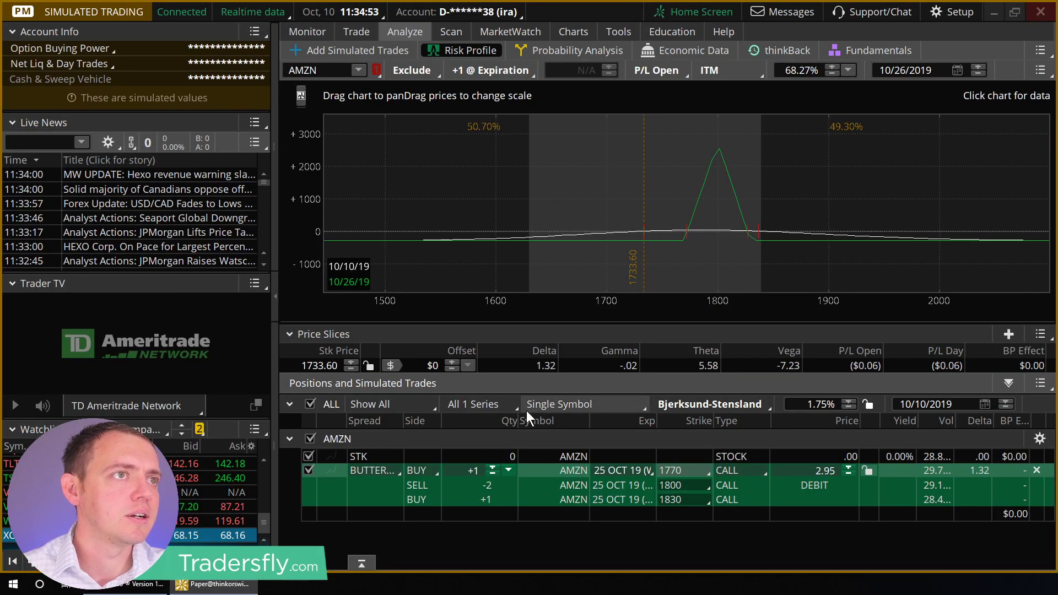
# Switch the risk profile to Portfolio, Beta Weighted, with all positions shown and all 5 series included.
pyautogui.click(736, 526)
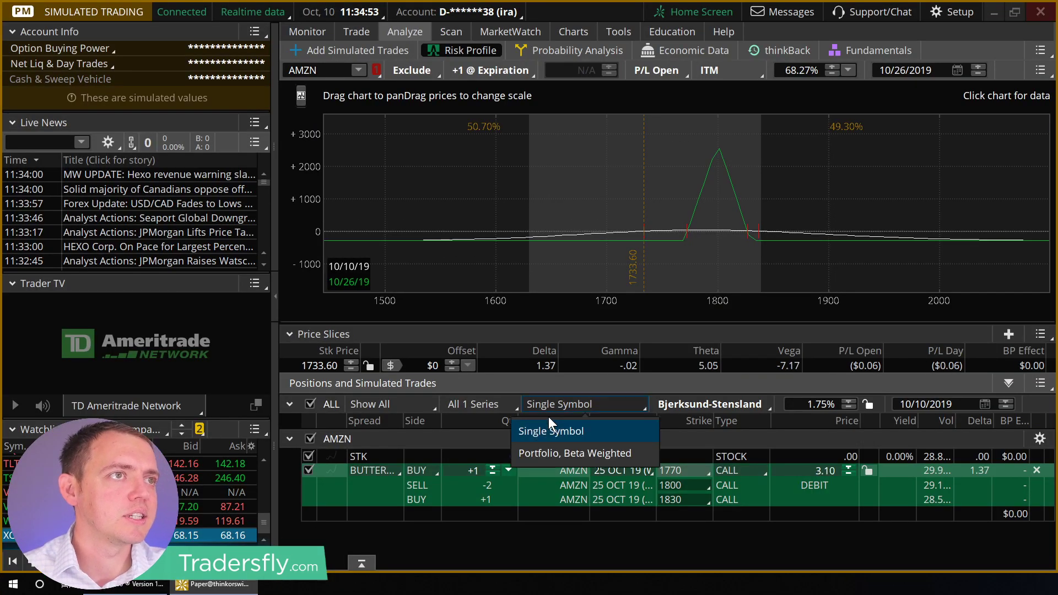
pyautogui.click(547, 452)
pyautogui.click(391, 402)
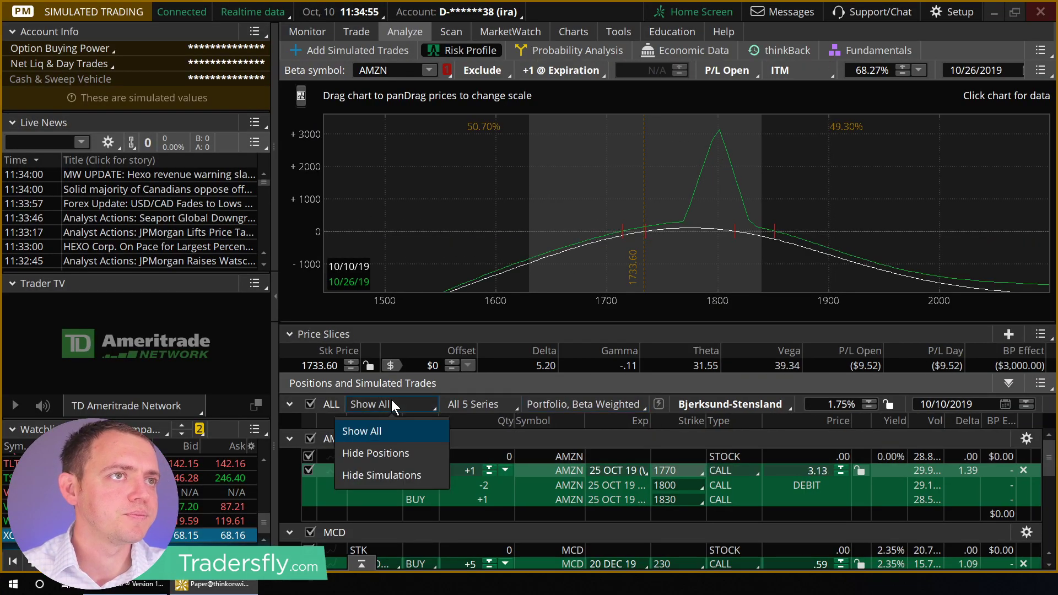
pyautogui.click(490, 406)
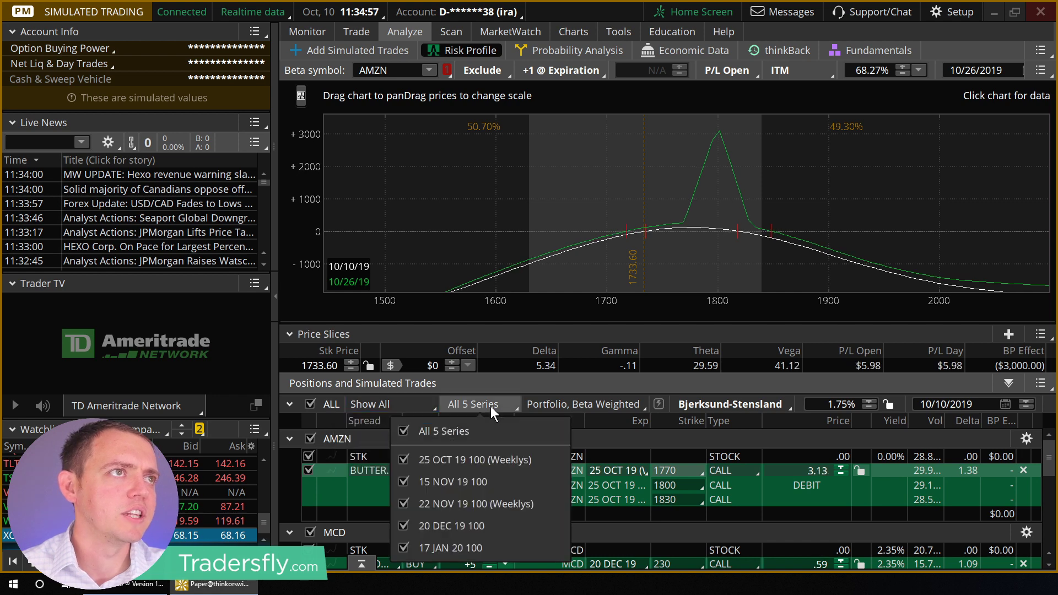
pyautogui.click(496, 433)
pyautogui.scroll(-1, 549, 510)
pyautogui.scroll(1, 549, 511)
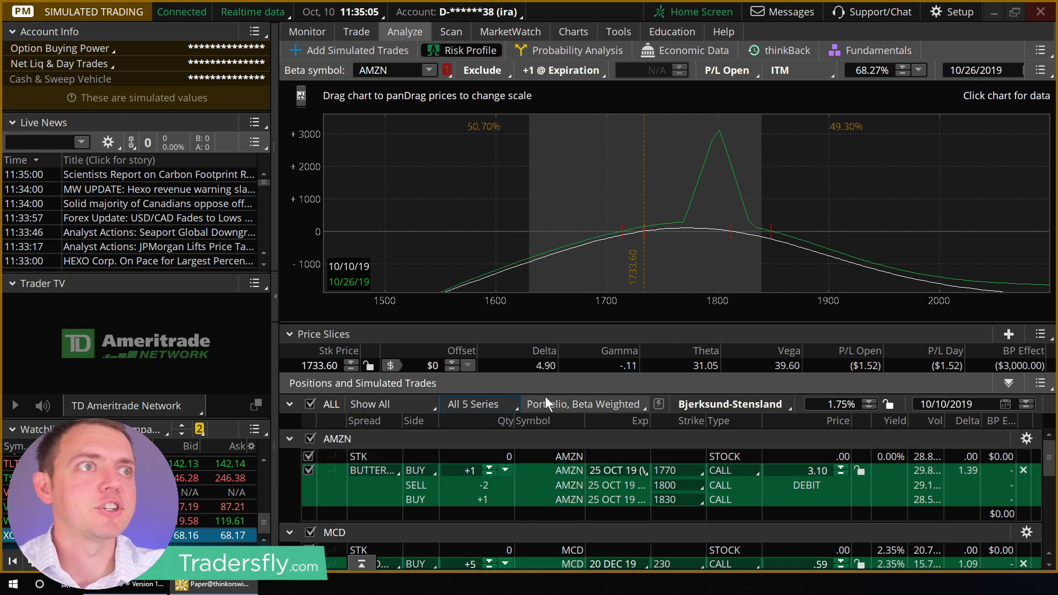
# Toggle the AMZN butterfly off and on, and widen the combined risk chart to about 600 to 2100 on the price axis.
pyautogui.doubleClick(308, 470)
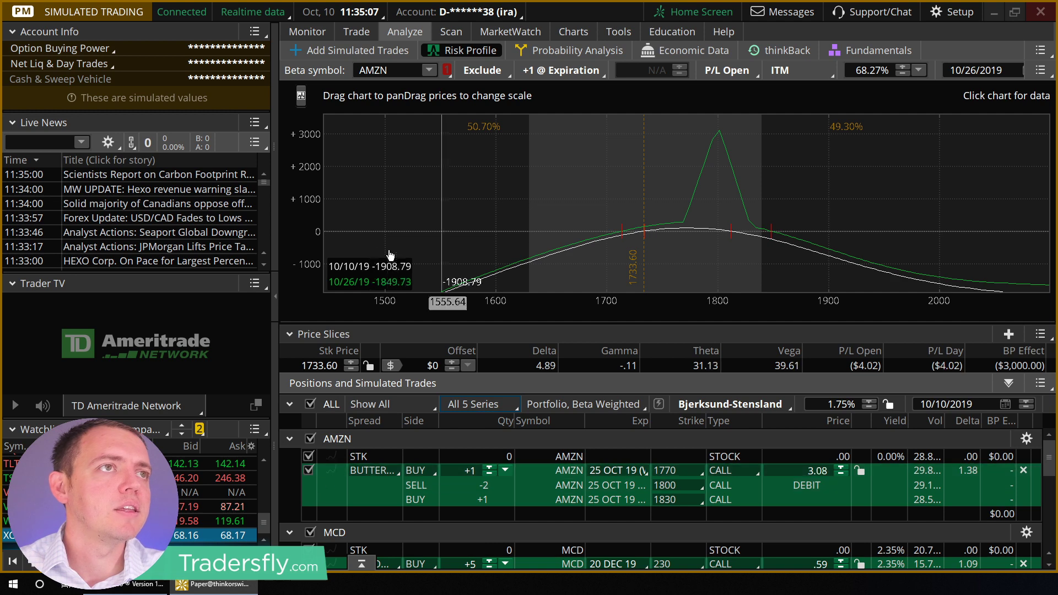
pyautogui.moveTo(308, 145); pyautogui.dragTo(559, 307)
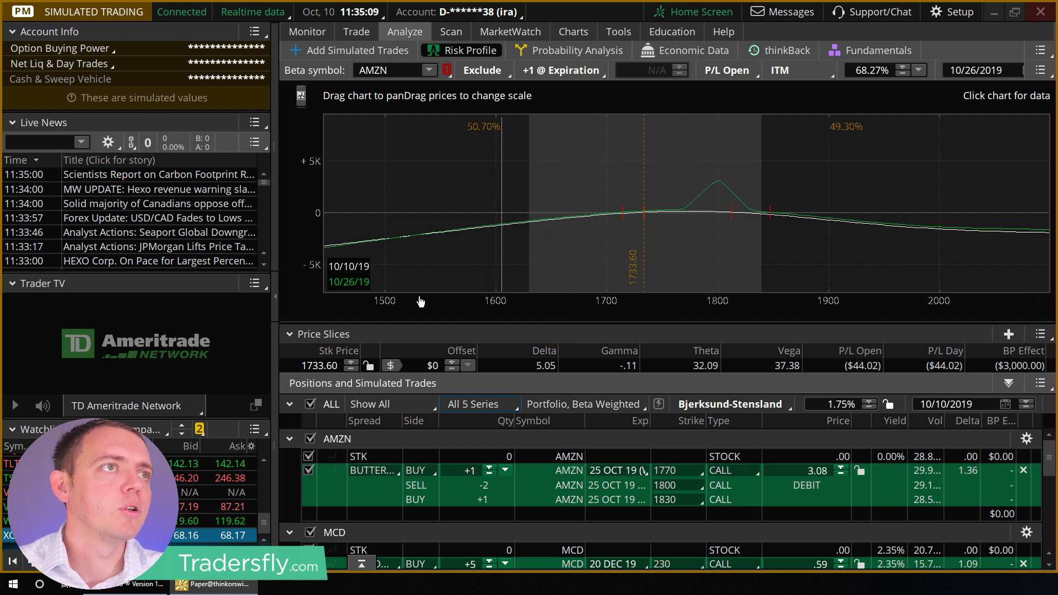
pyautogui.moveTo(421, 302); pyautogui.dragTo(699, 170)
pyautogui.moveTo(364, 168); pyautogui.dragTo(485, 169)
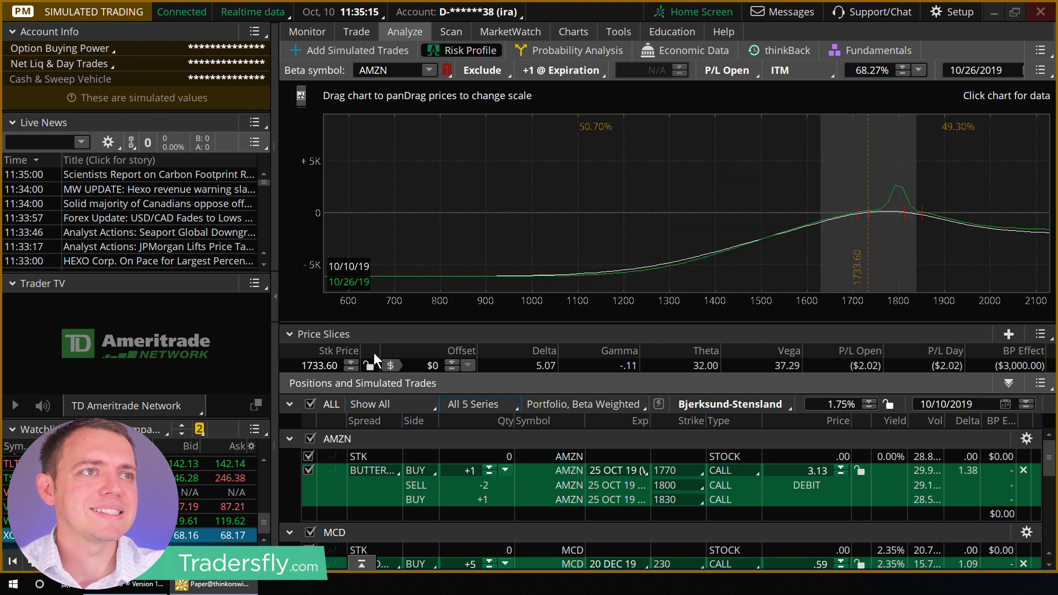
# Increase the AMZN butterfly's quantity to +2, and exclude the whole AMZN group from the portfolio profile.
pyautogui.click(488, 465)
pyautogui.scroll(-5, 493, 479)
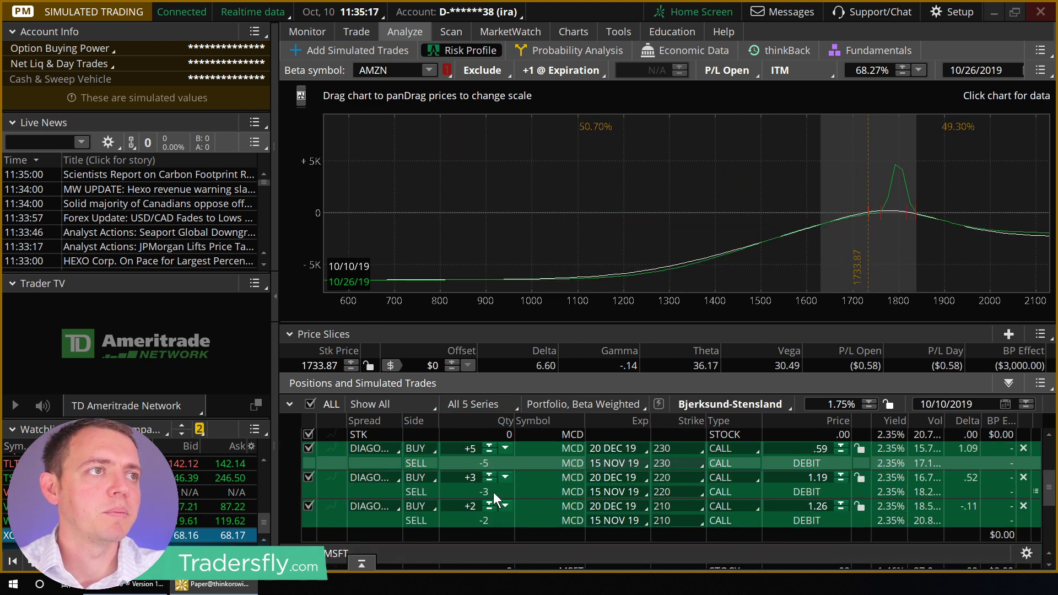
pyautogui.scroll(5, 452, 496)
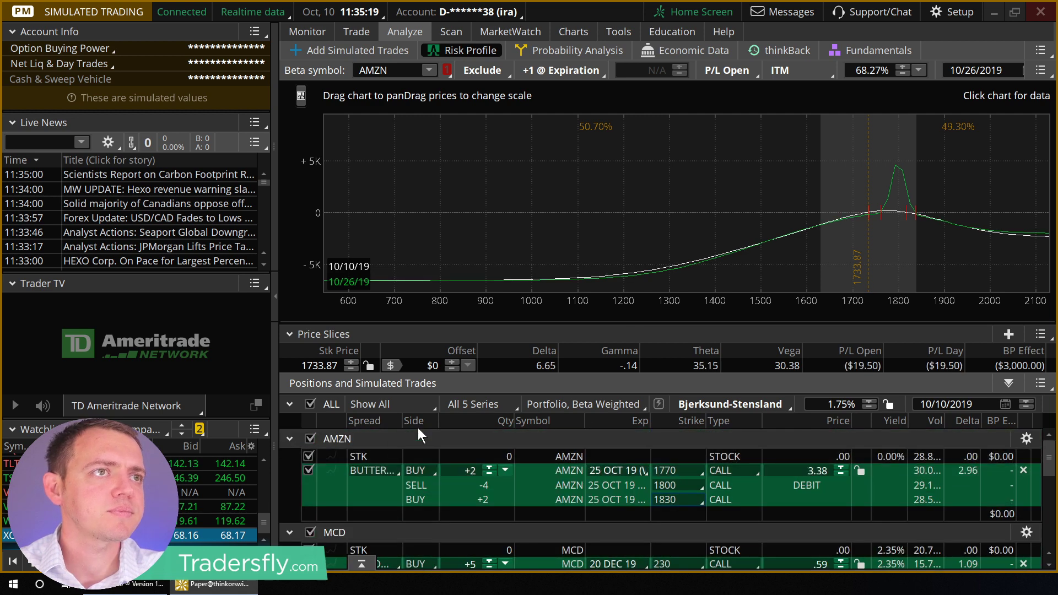
pyautogui.click(312, 439)
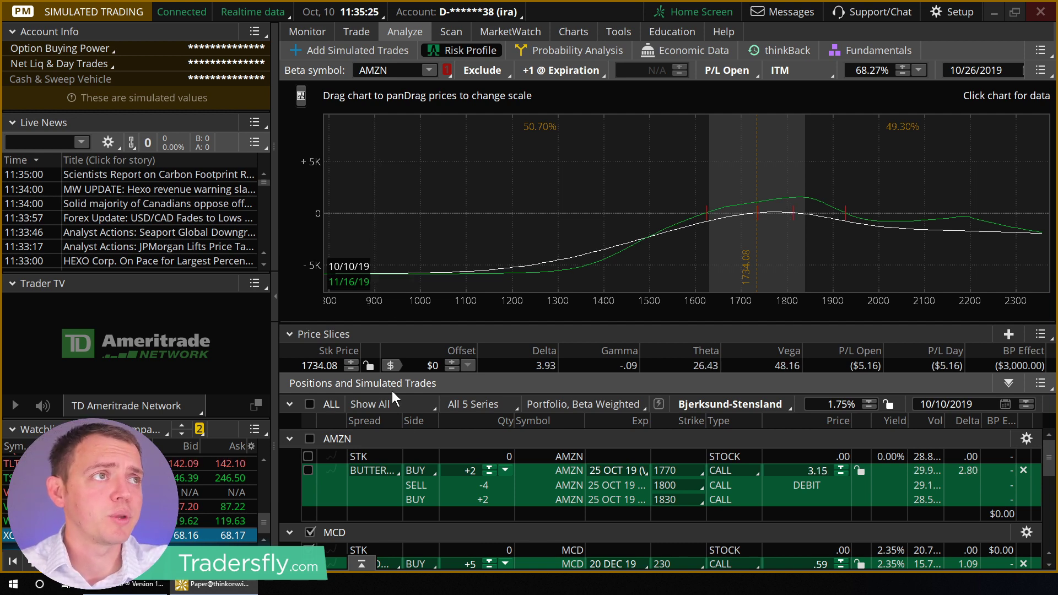
# Increase the MCD diagonal quantities to +6 for the 230 strike, +4 for the 220 strike and +3 for the 210 strike.
pyautogui.scroll(-2, 404, 513)
pyautogui.scroll(-2, 403, 512)
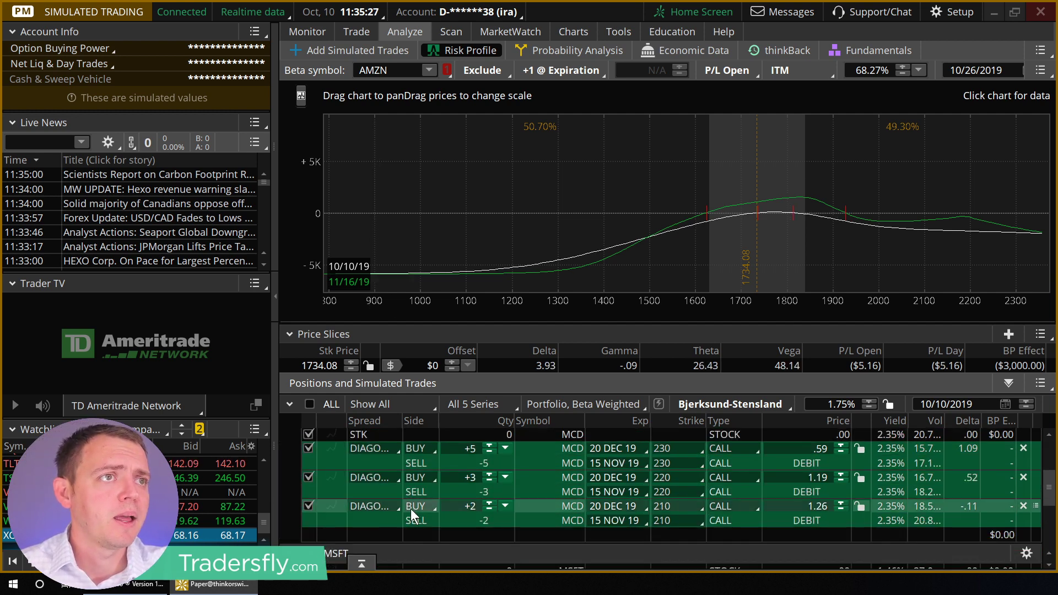
pyautogui.click(489, 444)
pyautogui.click(489, 473)
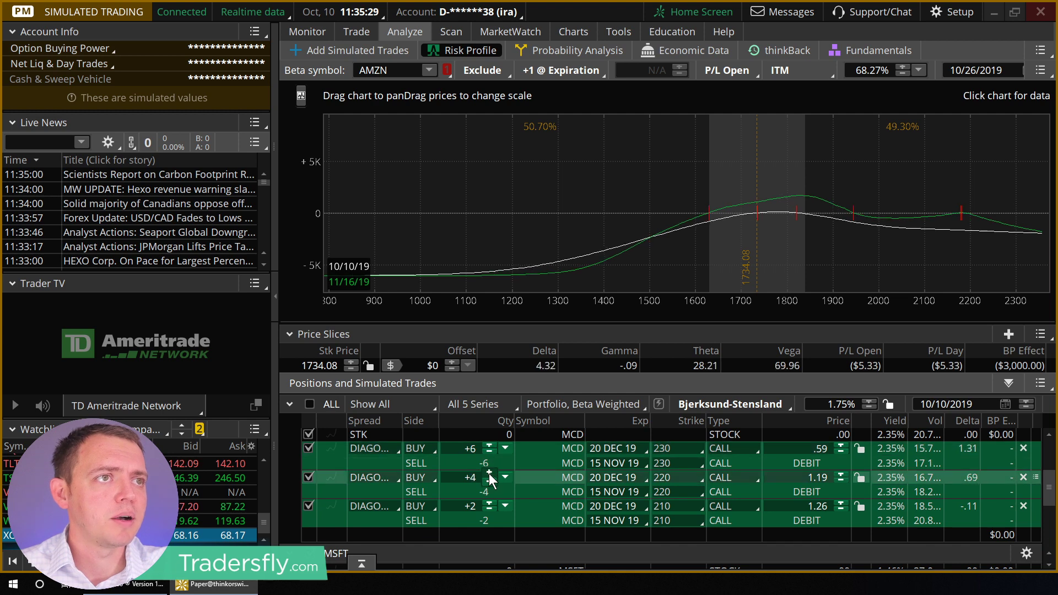
pyautogui.click(491, 502)
# Set the MSFT diagonal's quantity to +7 and the SPX iron condor's quantity to -4.
pyautogui.scroll(-4, 531, 485)
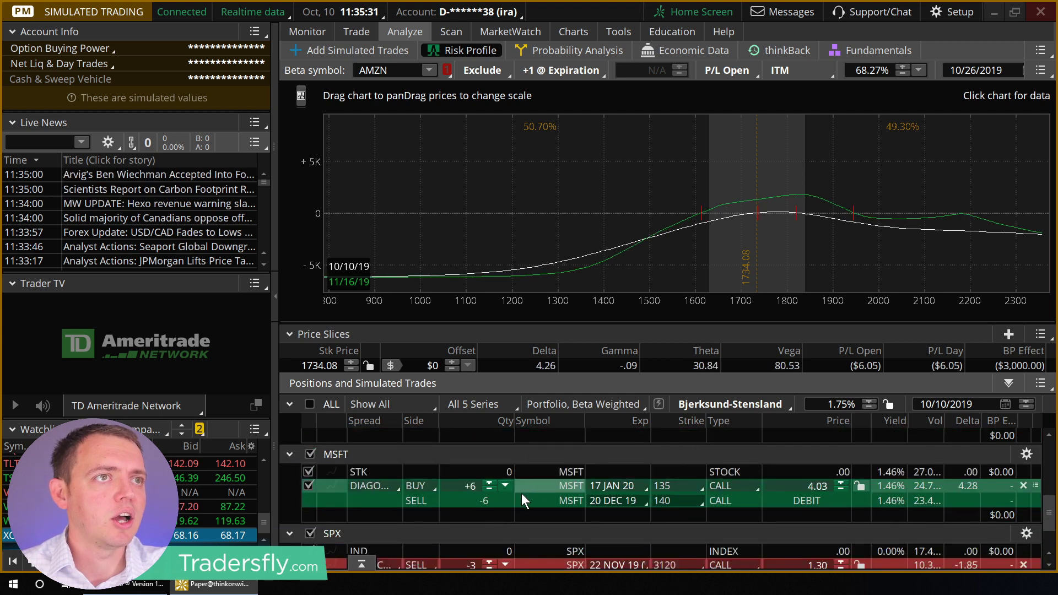
pyautogui.click(490, 482)
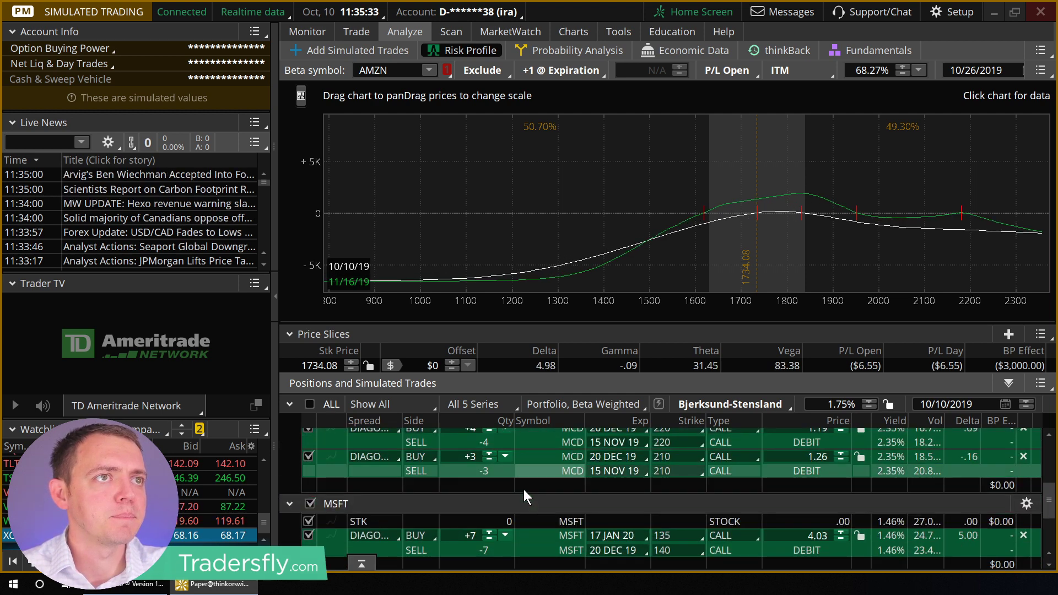
pyautogui.scroll(-3, 521, 489)
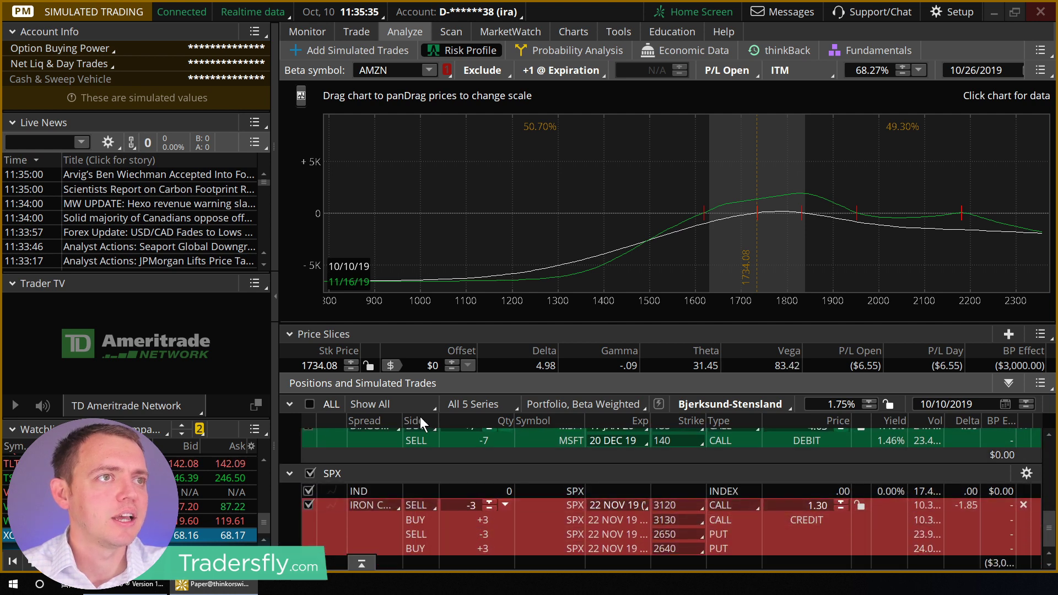
pyautogui.click(489, 501)
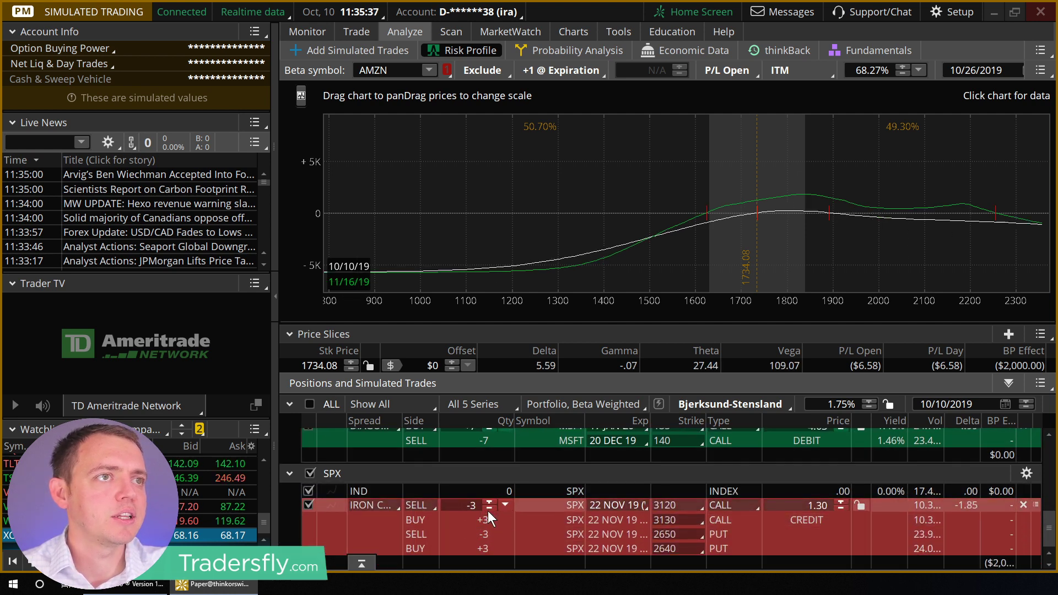
pyautogui.click(488, 510)
pyautogui.click(487, 511)
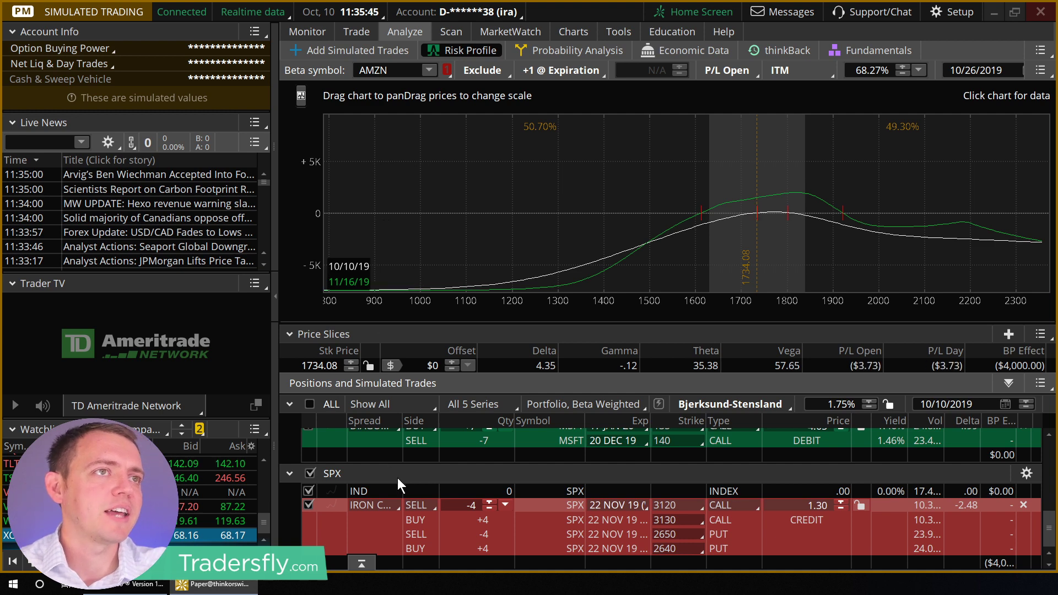
# Switch the risk profile to Single Symbol for AMZN and include the AMZN group again.
pyautogui.scroll(5, 398, 478)
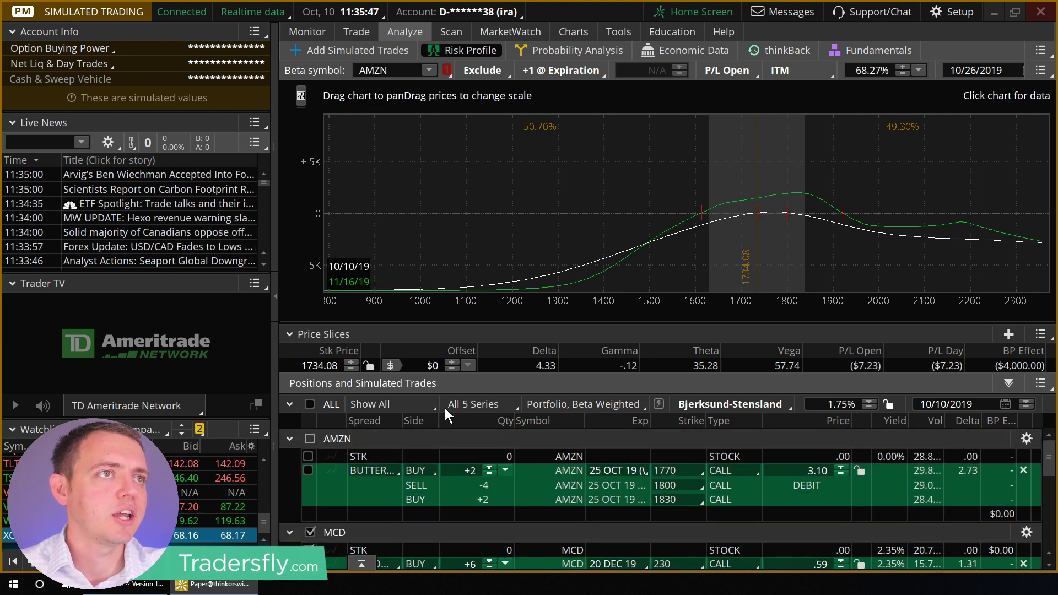
pyautogui.click(541, 403)
pyautogui.click(542, 430)
pyautogui.click(308, 440)
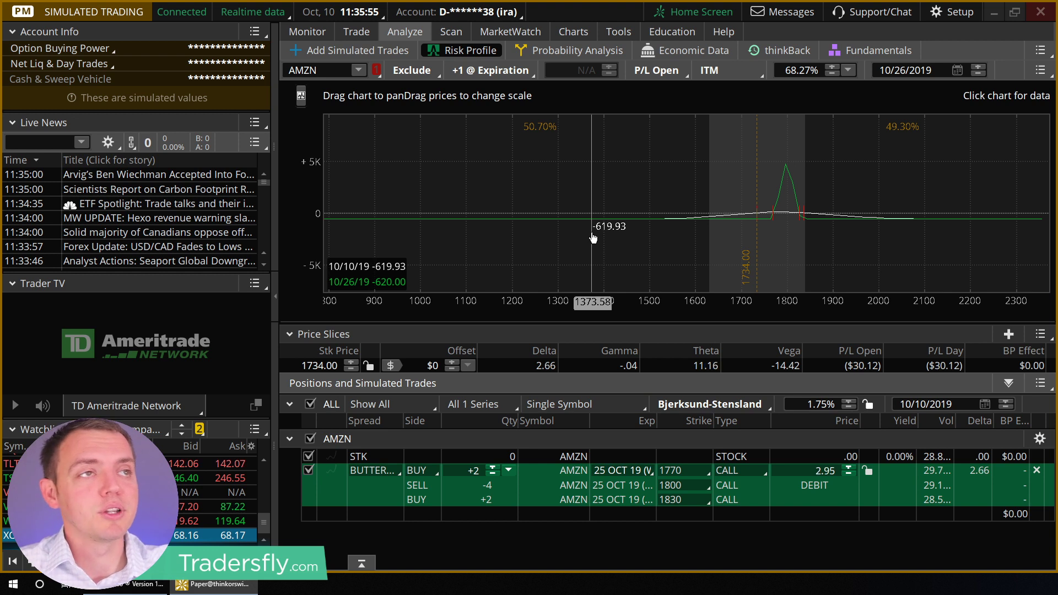
# Try the AMZN butterfly at +3, return it to +2, and rescale the price axis to about 1100 to 2350.
pyautogui.click(492, 468)
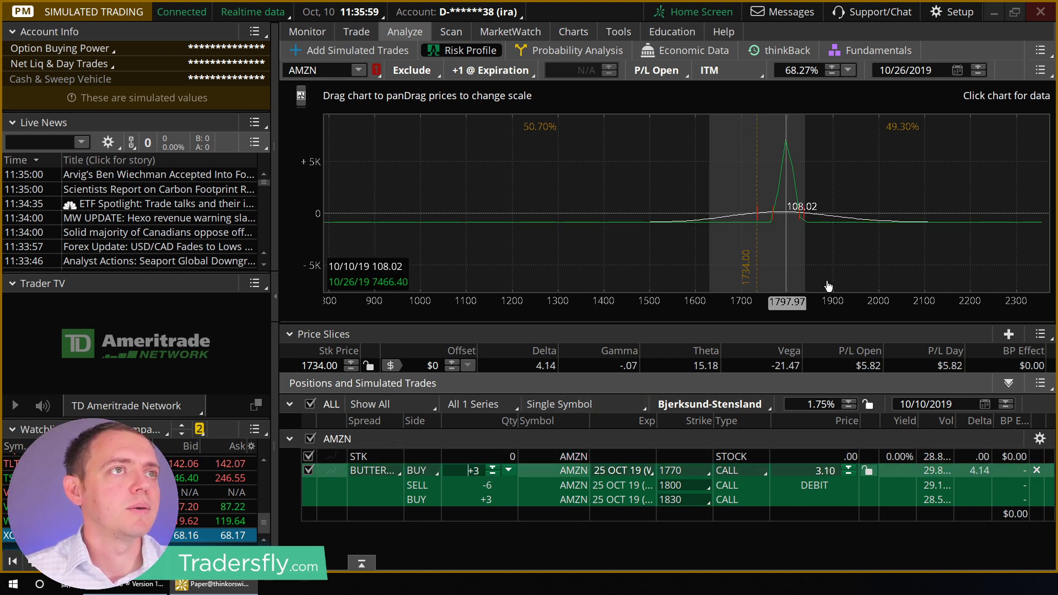
pyautogui.moveTo(829, 300); pyautogui.dragTo(937, 306)
pyautogui.click(492, 473)
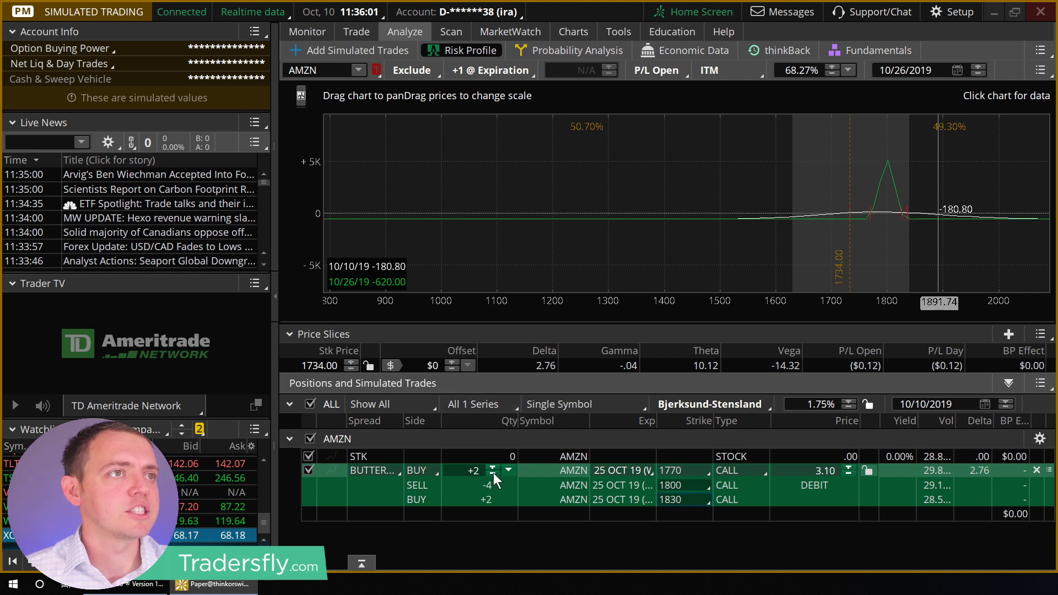
pyautogui.moveTo(775, 289); pyautogui.dragTo(610, 270)
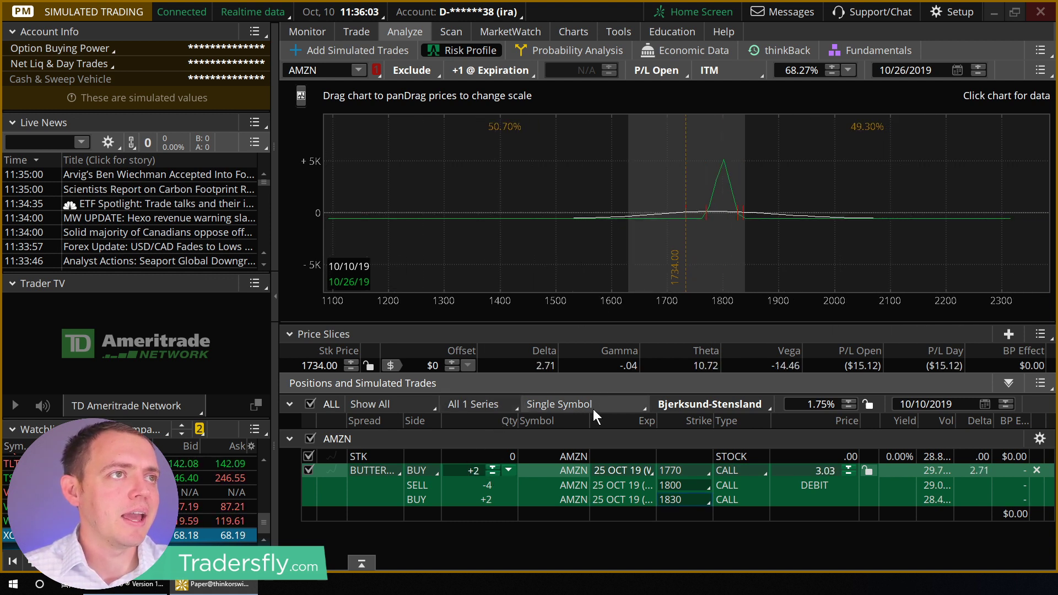
# Switch the risk profile to Portfolio, Beta Weighted, and set the AMZN butterfly's expiration to 15 NOV 19.
pyautogui.click(584, 404)
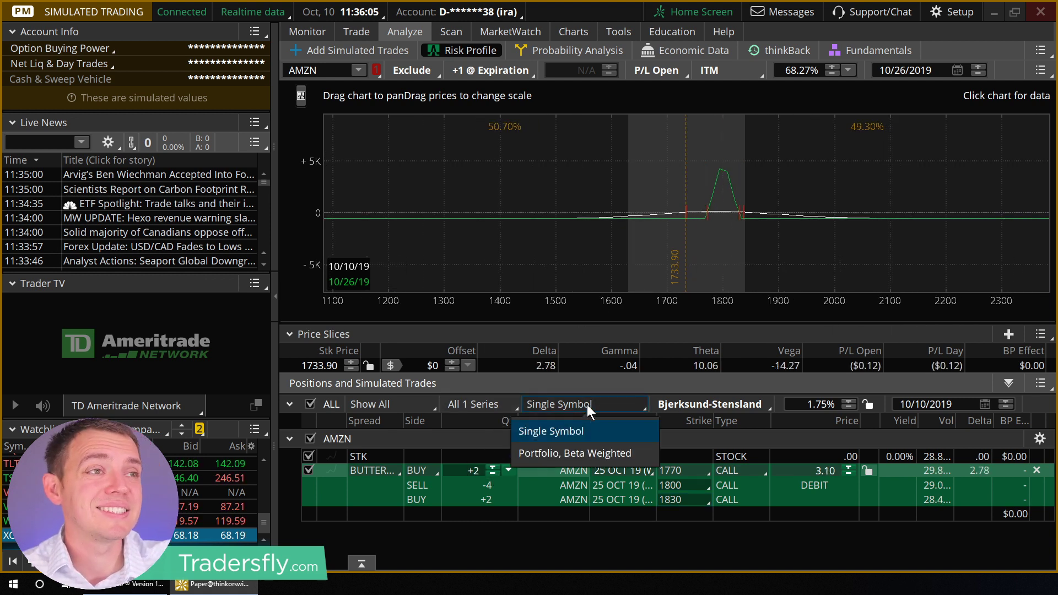
pyautogui.click(571, 453)
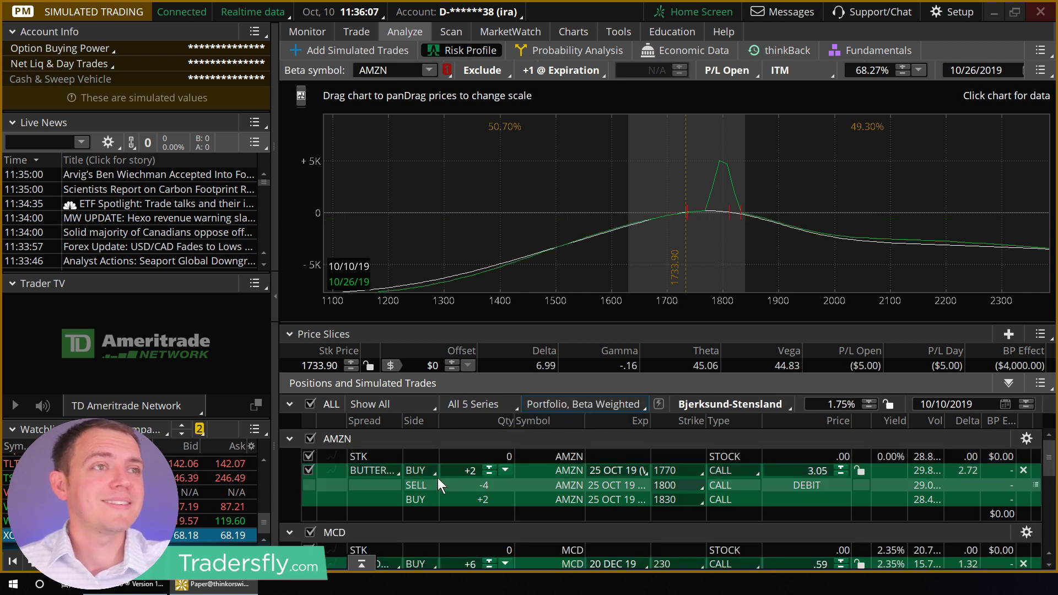
pyautogui.click(617, 470)
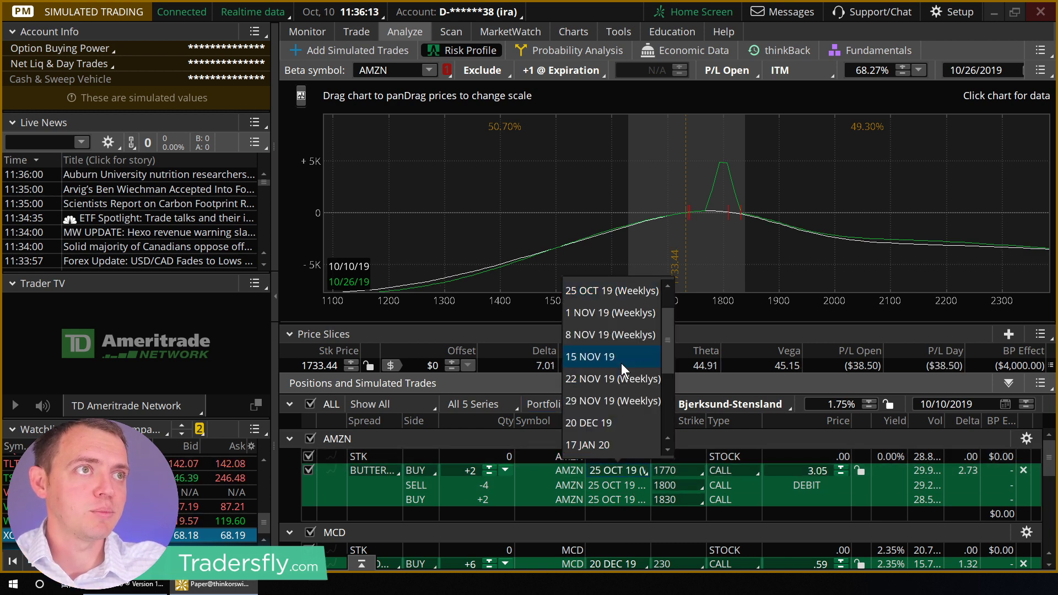
pyautogui.click(620, 357)
# Compare the combined risk curve with the AMZN butterfly at the 20 DEC 19 and 18 OCT 19 expirations.
pyautogui.click(624, 471)
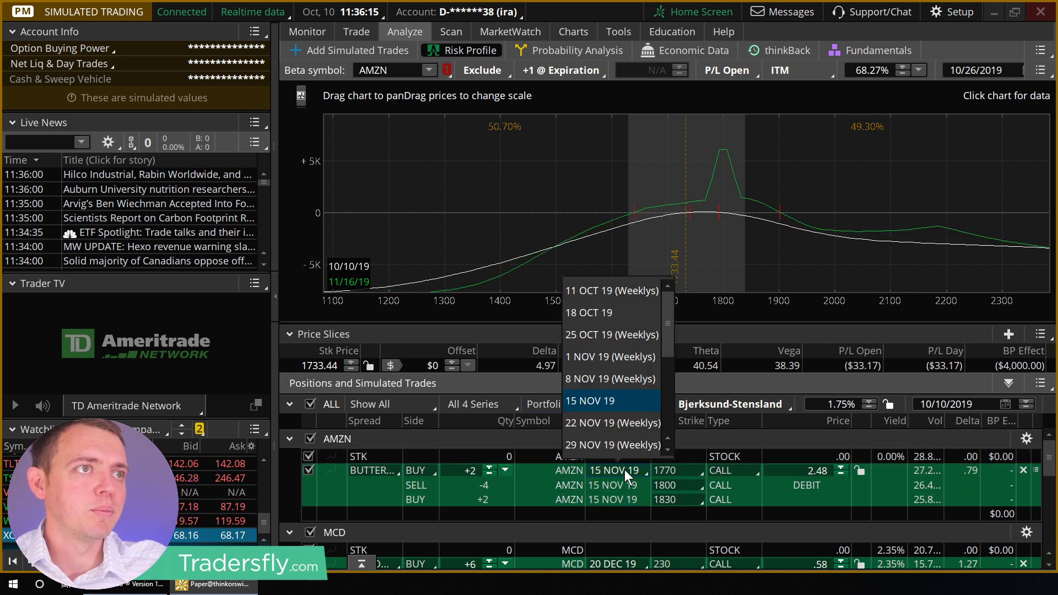
pyautogui.scroll(-1, 617, 441)
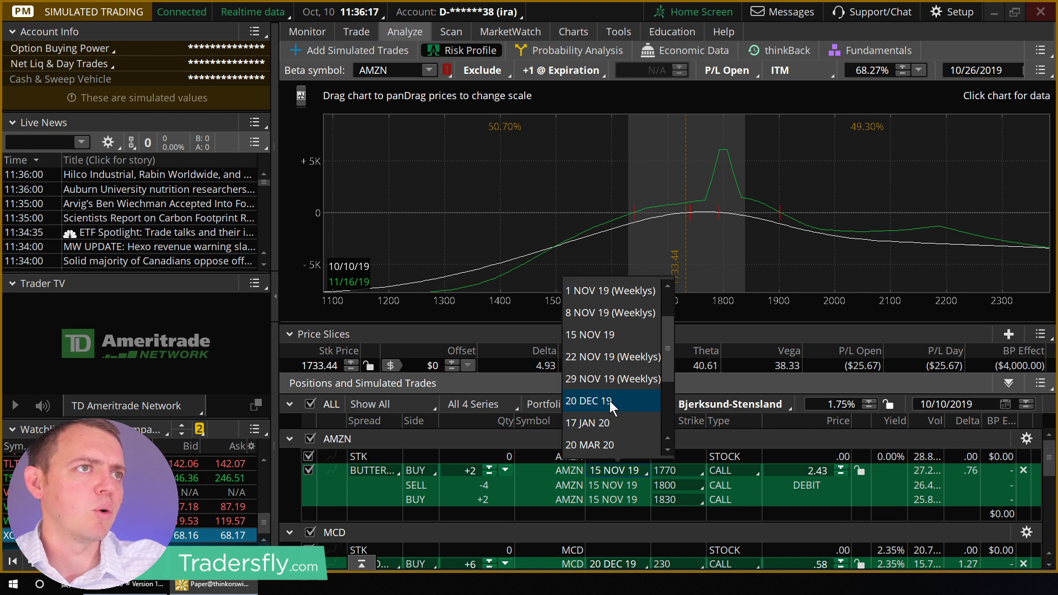
pyautogui.click(609, 401)
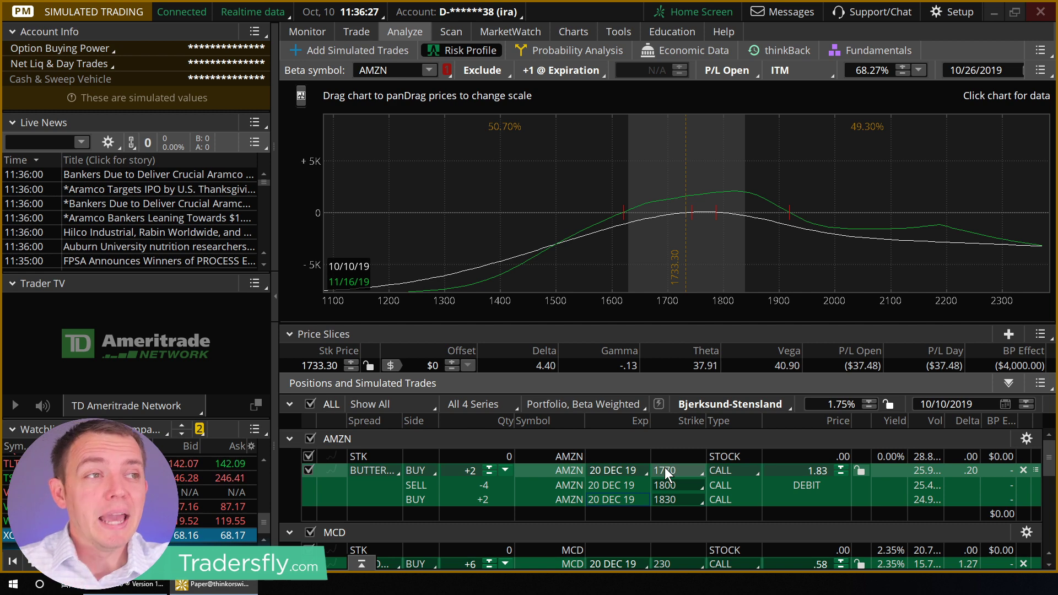
pyautogui.click(636, 471)
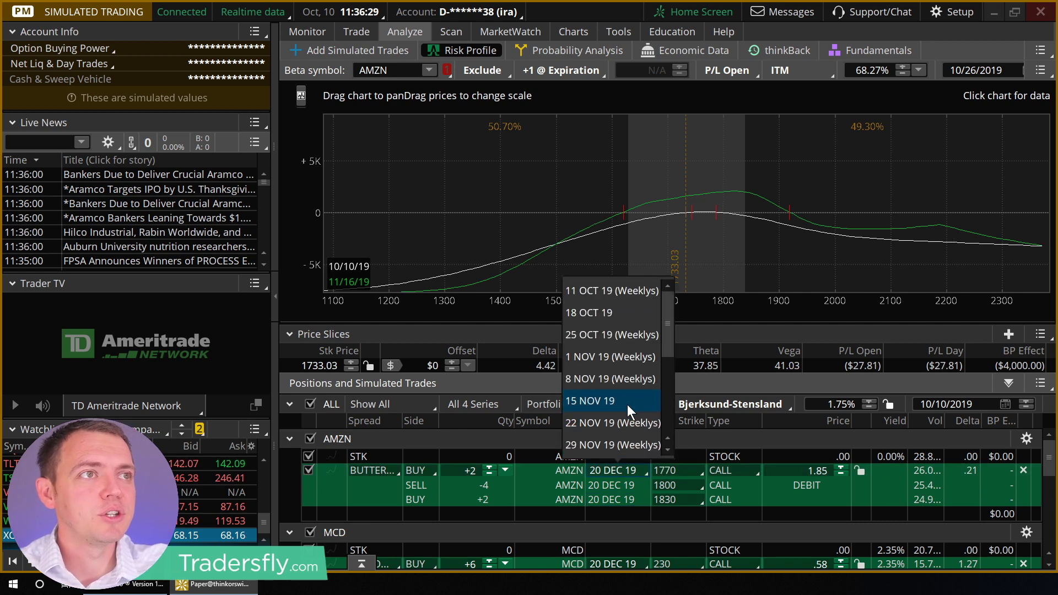
pyautogui.click(612, 312)
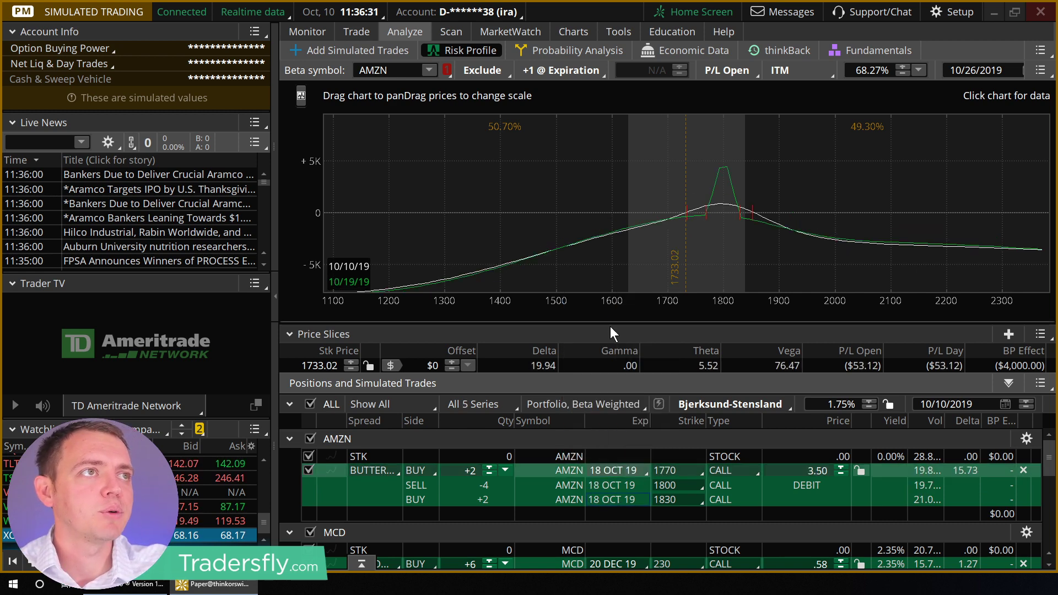
# Set the AMZN butterfly's expiration to 1 NOV 19 and exclude the AMZN group from the portfolio profile.
pyautogui.click(613, 470)
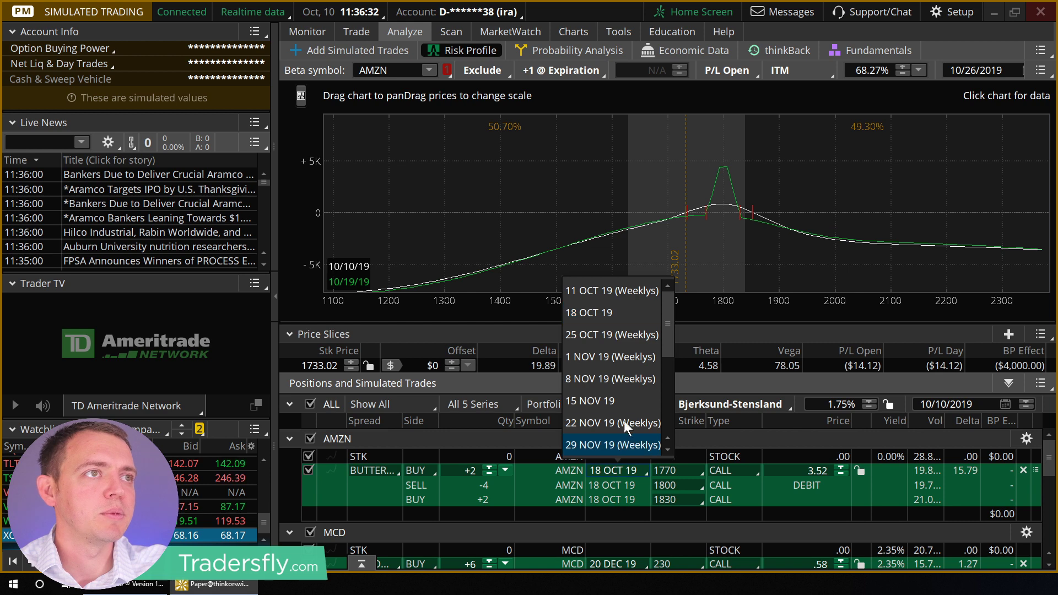
pyautogui.click(622, 358)
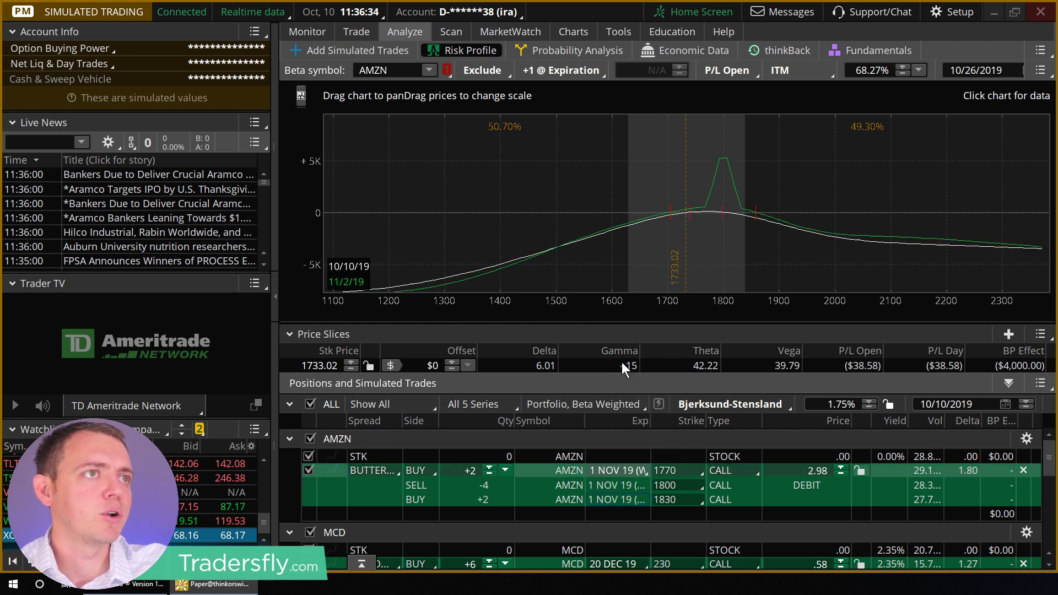
pyautogui.click(310, 438)
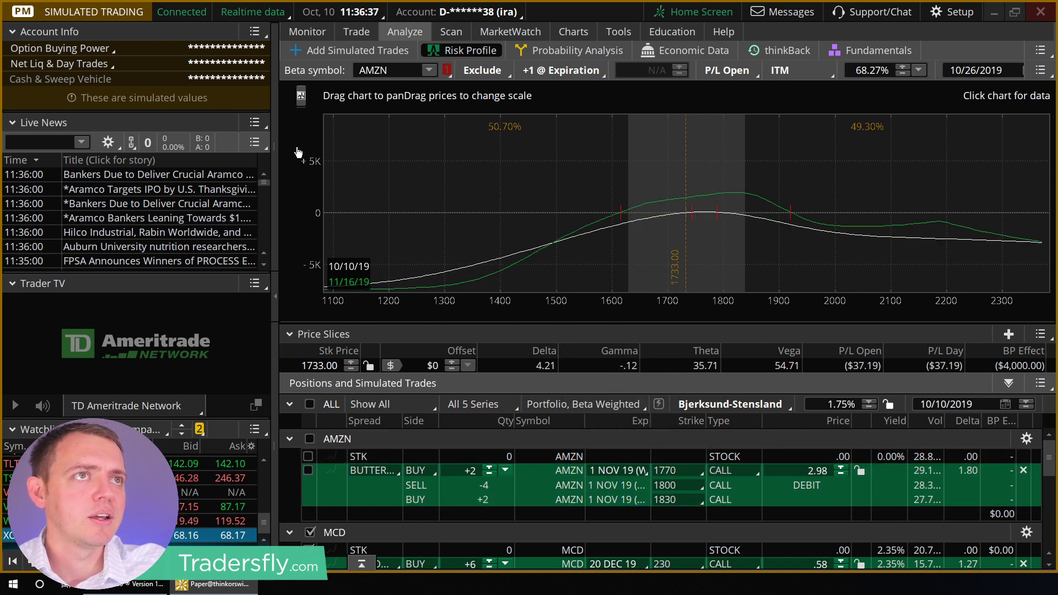
# Rescale the risk chart to about 1050 to 2550 in price and -7000 to +2000 in profit/loss, and bring the MCD positions into view.
pyautogui.moveTo(314, 143); pyautogui.dragTo(315, 165)
pyautogui.moveTo(859, 302); pyautogui.dragTo(709, 312)
pyautogui.moveTo(723, 262); pyautogui.dragTo(749, 253)
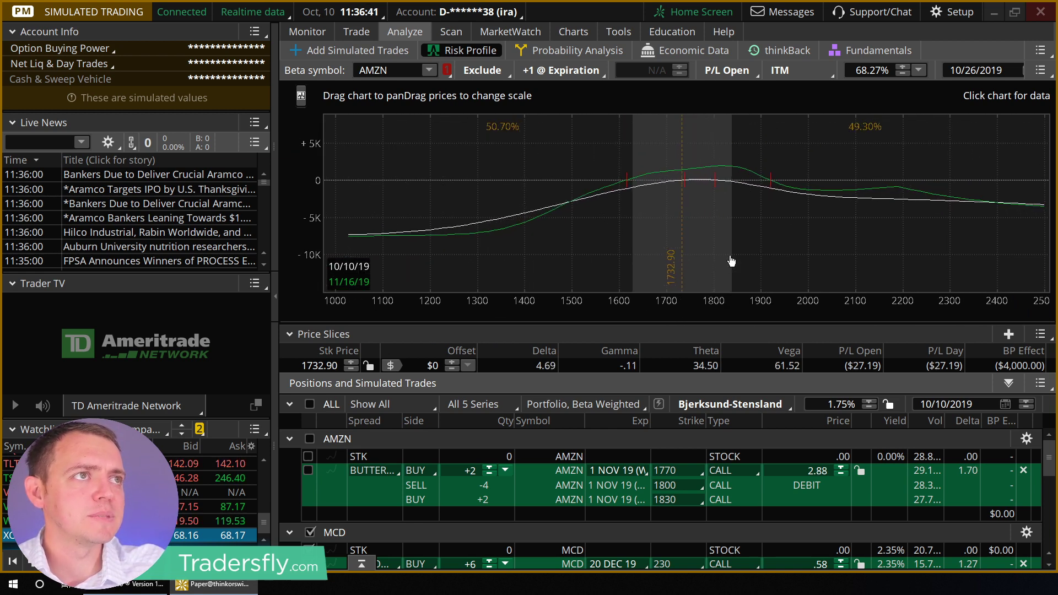
pyautogui.moveTo(315, 182); pyautogui.dragTo(320, 77)
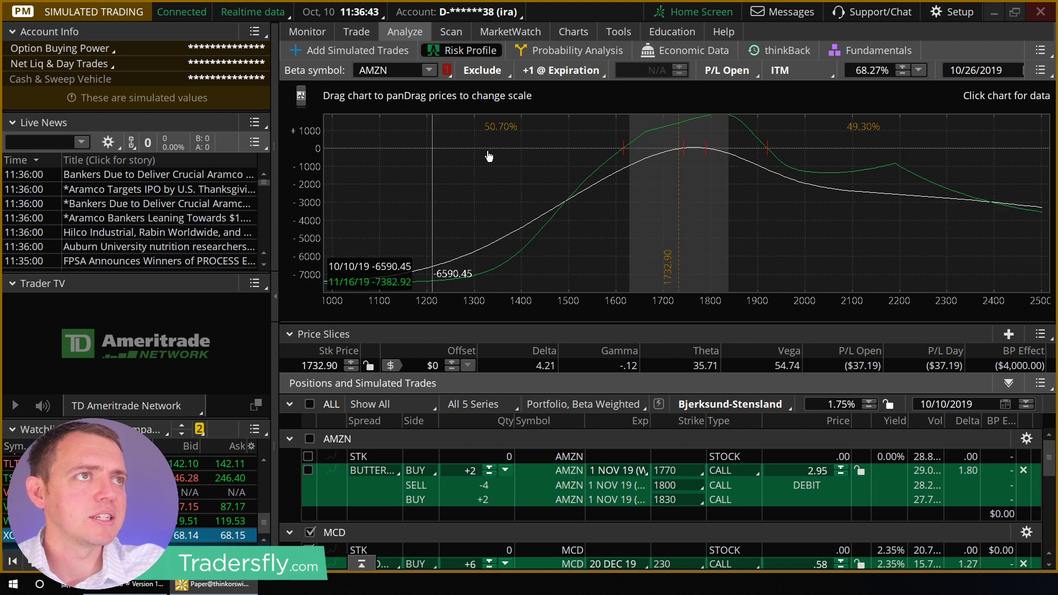
pyautogui.moveTo(401, 194); pyautogui.dragTo(387, 216)
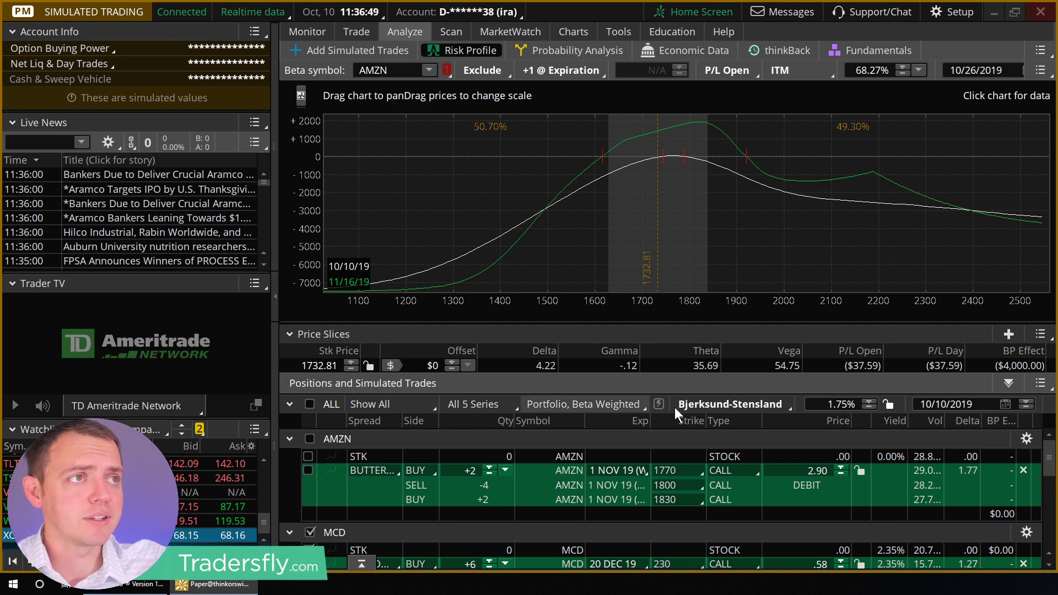
pyautogui.scroll(-10, 578, 551)
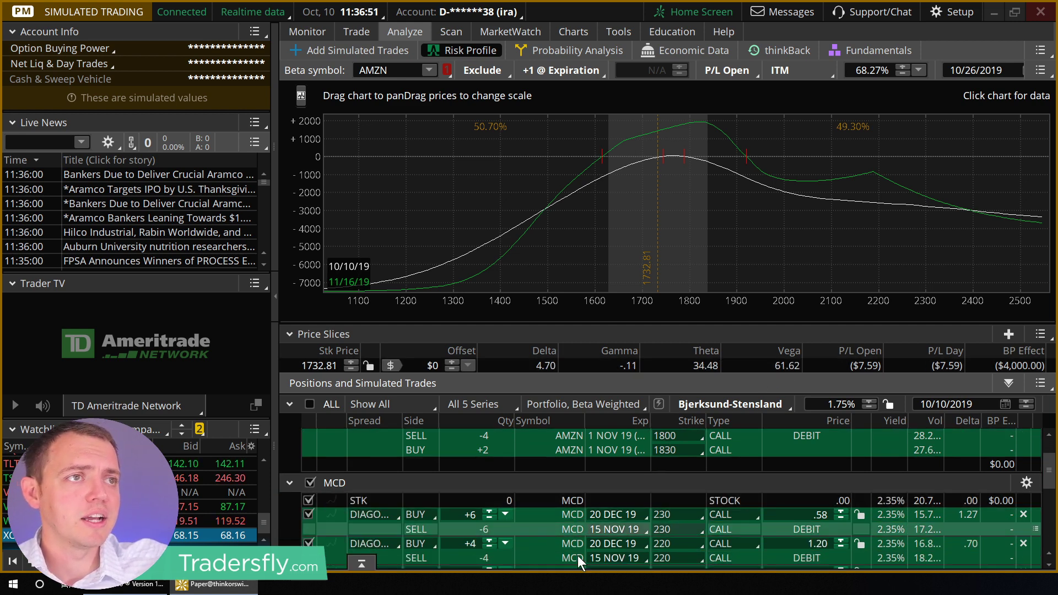